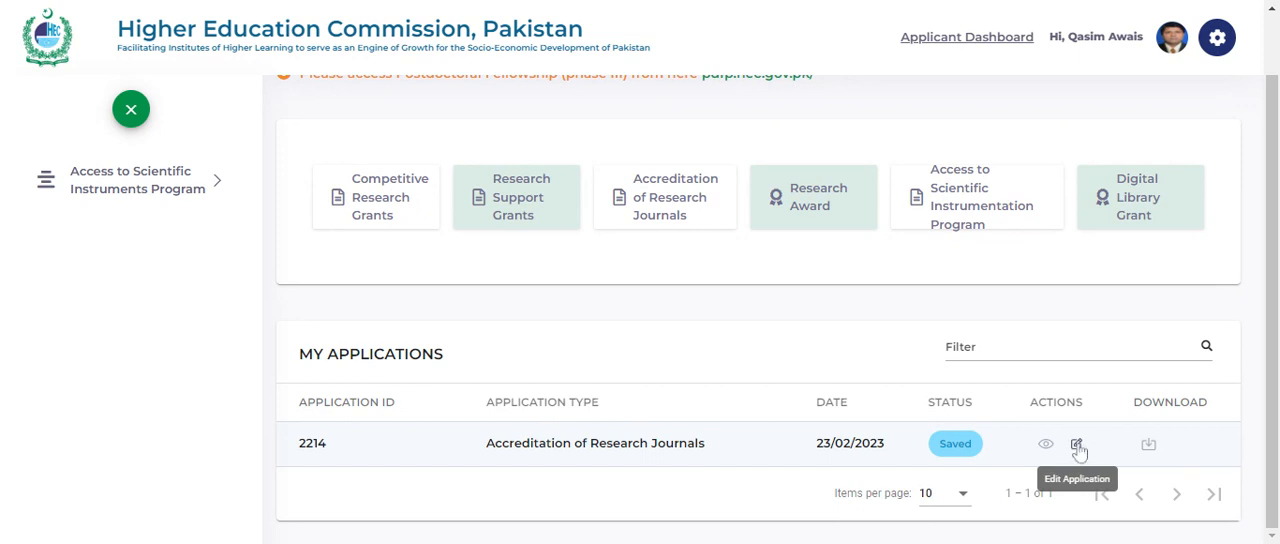
- Open the saved Accreditation of Research Journals application for editing and review the answers to its basic eligibility criteria
left_click(1077, 446)
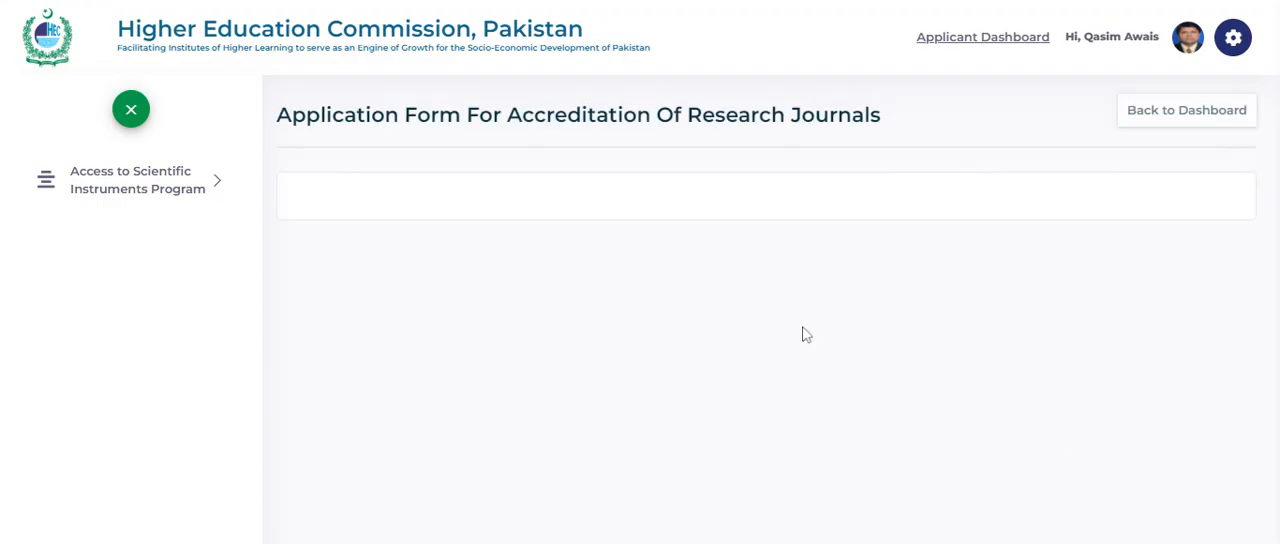
scroll(790, 332, "down", 1)
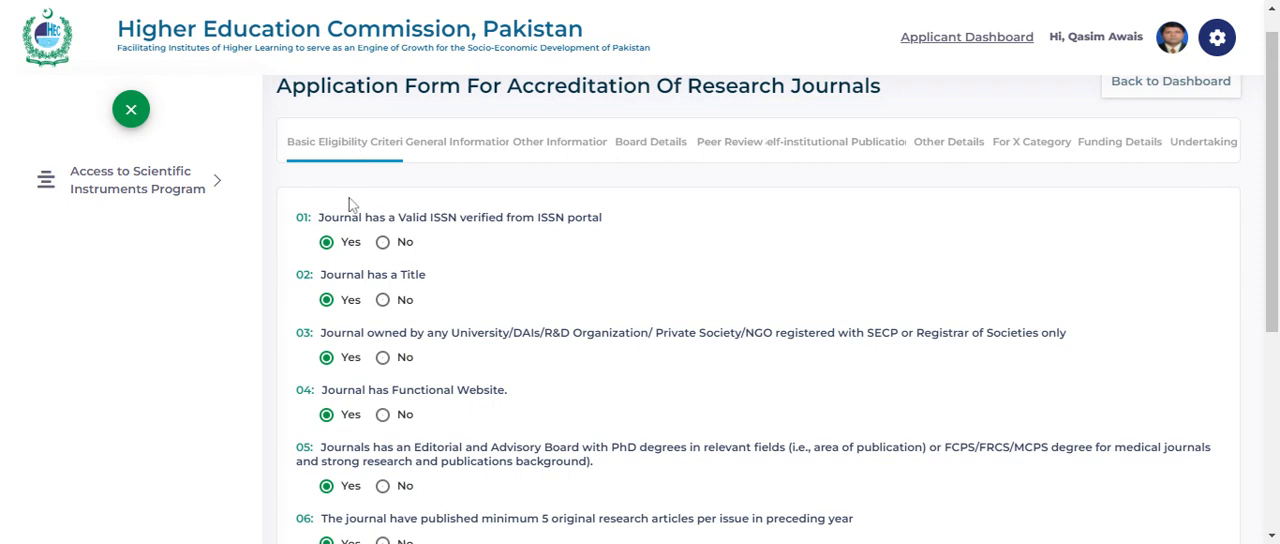
scroll(350, 204, "down", 1)
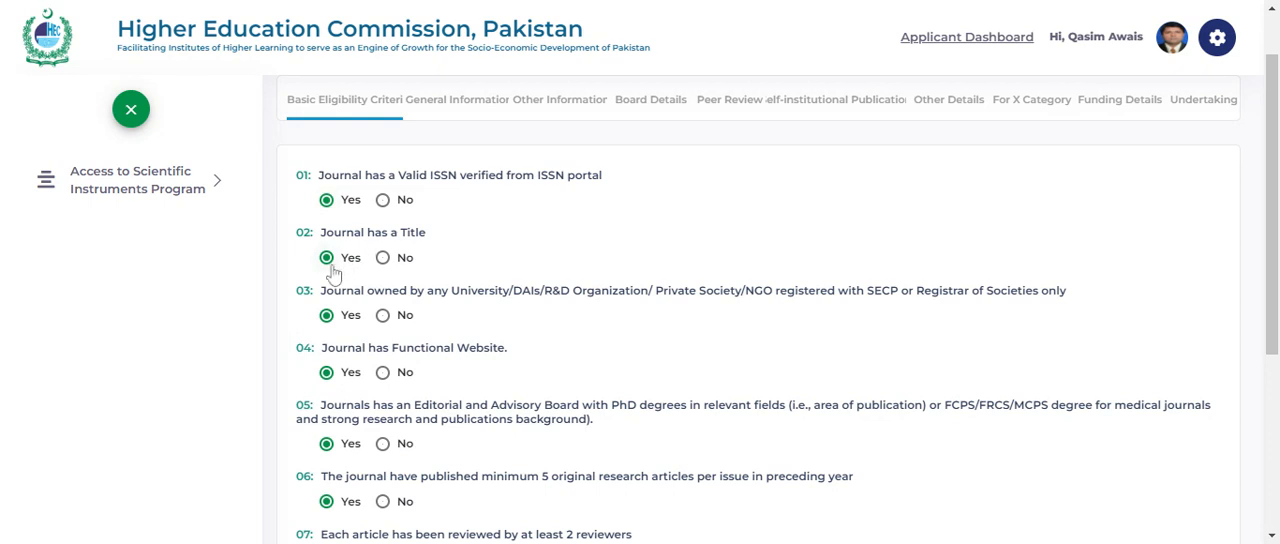
scroll(333, 272, "down", 1)
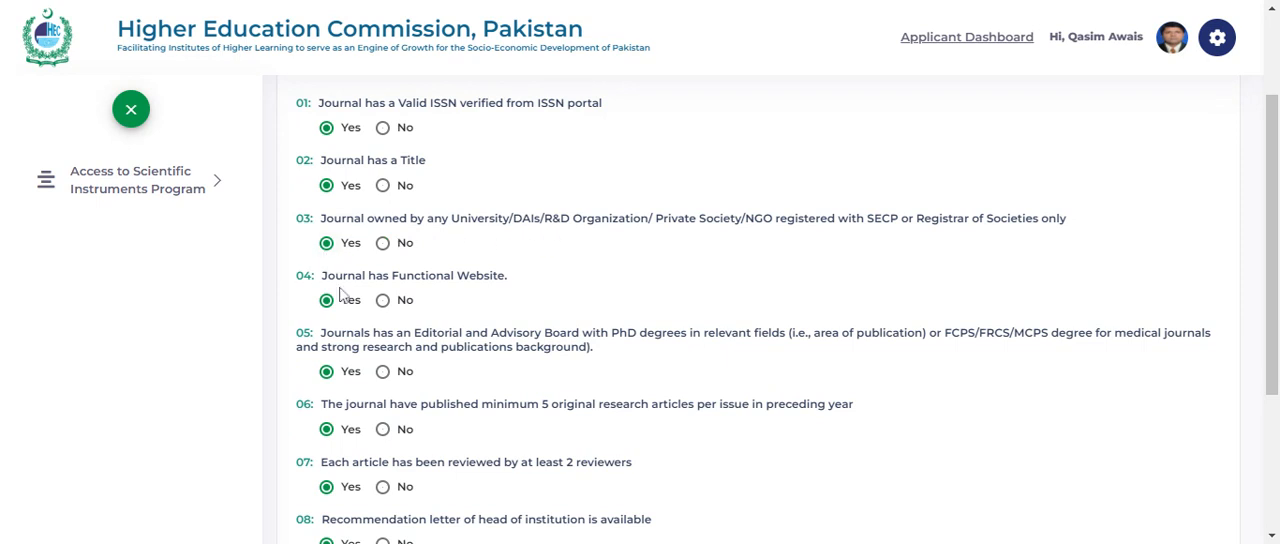
scroll(760, 310, "down", 2)
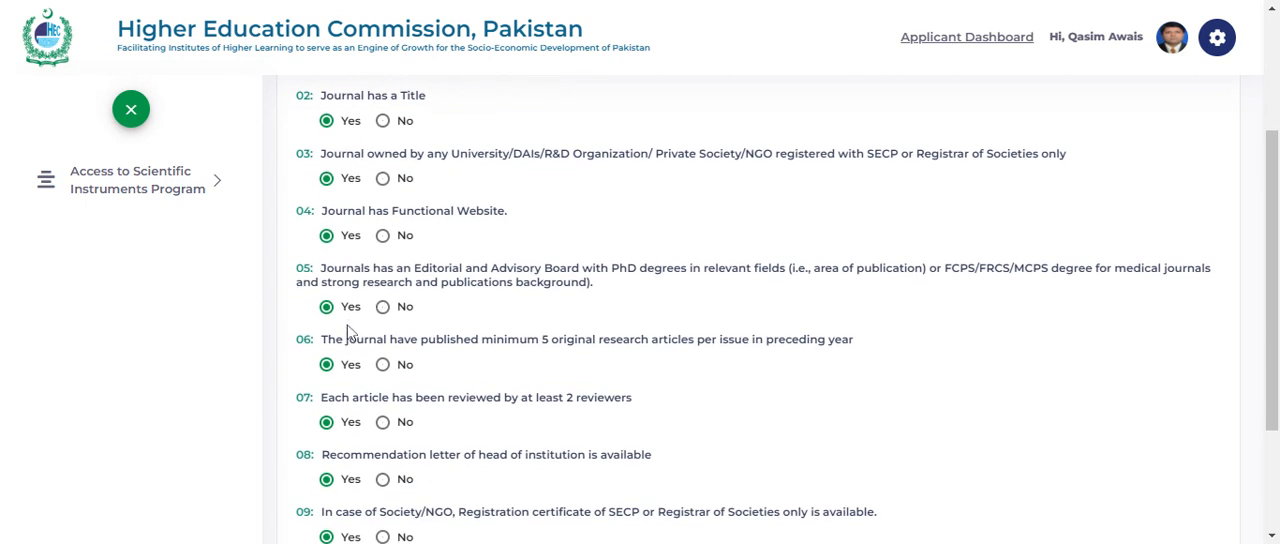
scroll(535, 290, "down", 2)
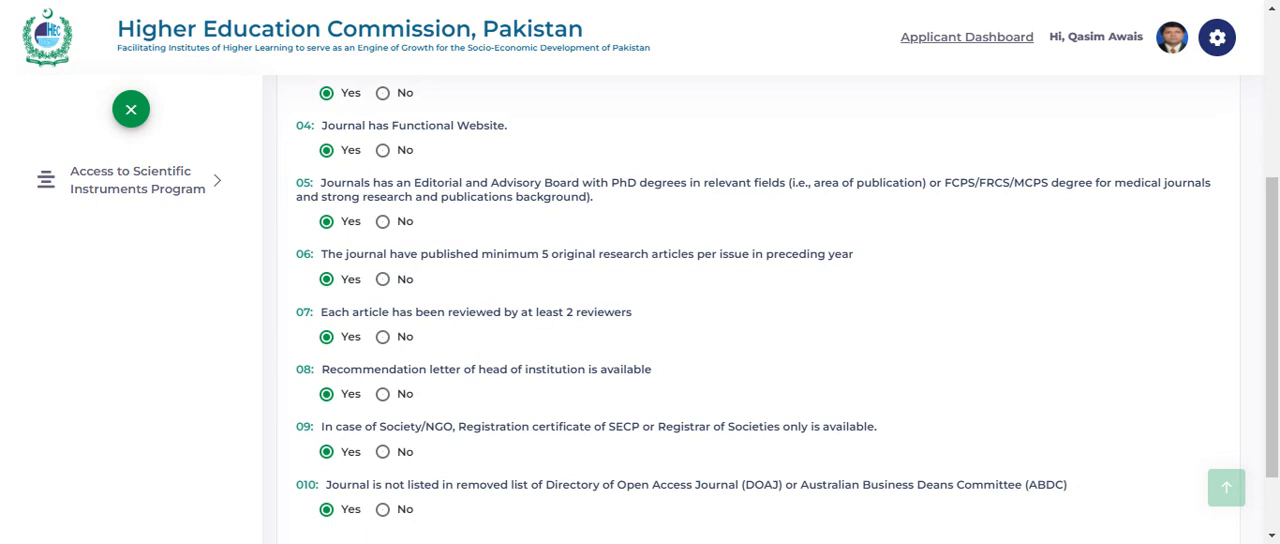
scroll(445, 305, "down", 1)
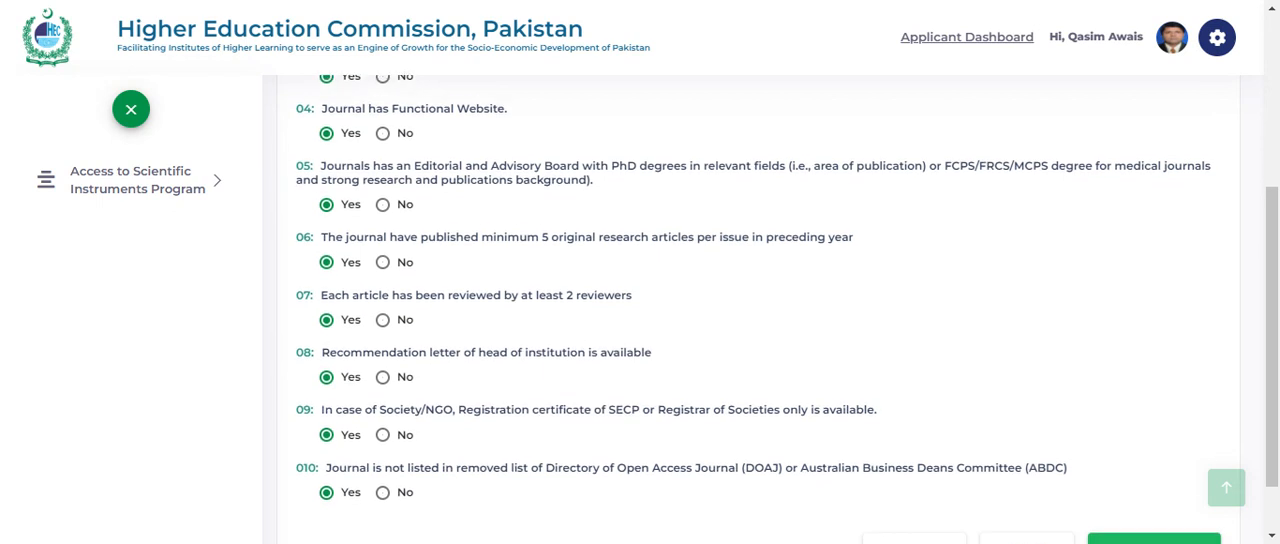
scroll(407, 313, "down", 1)
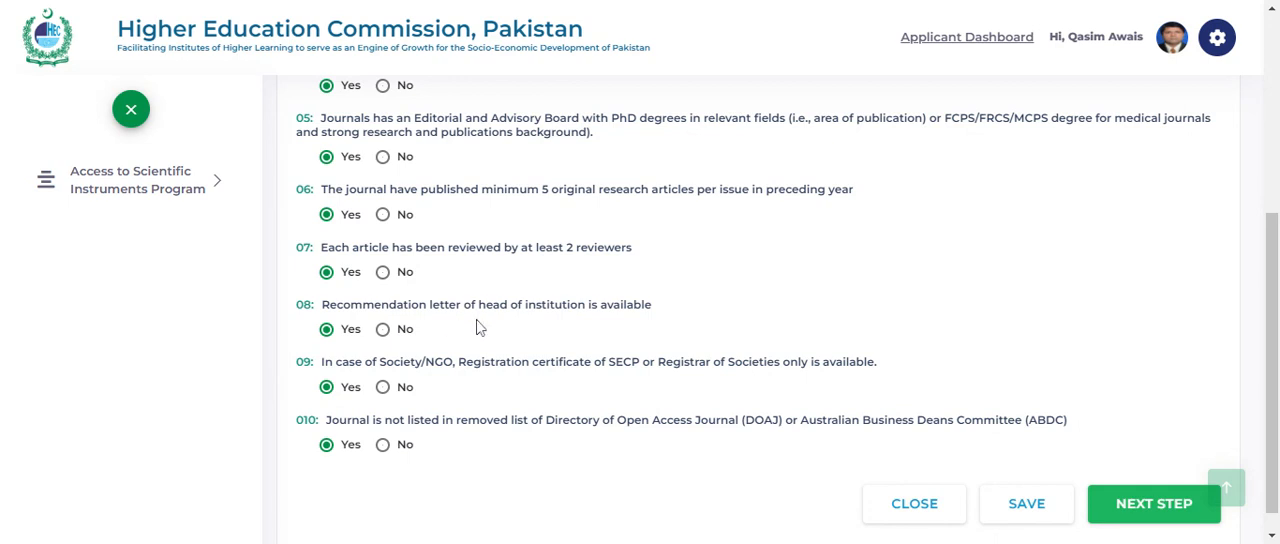
scroll(477, 327, "down", 1)
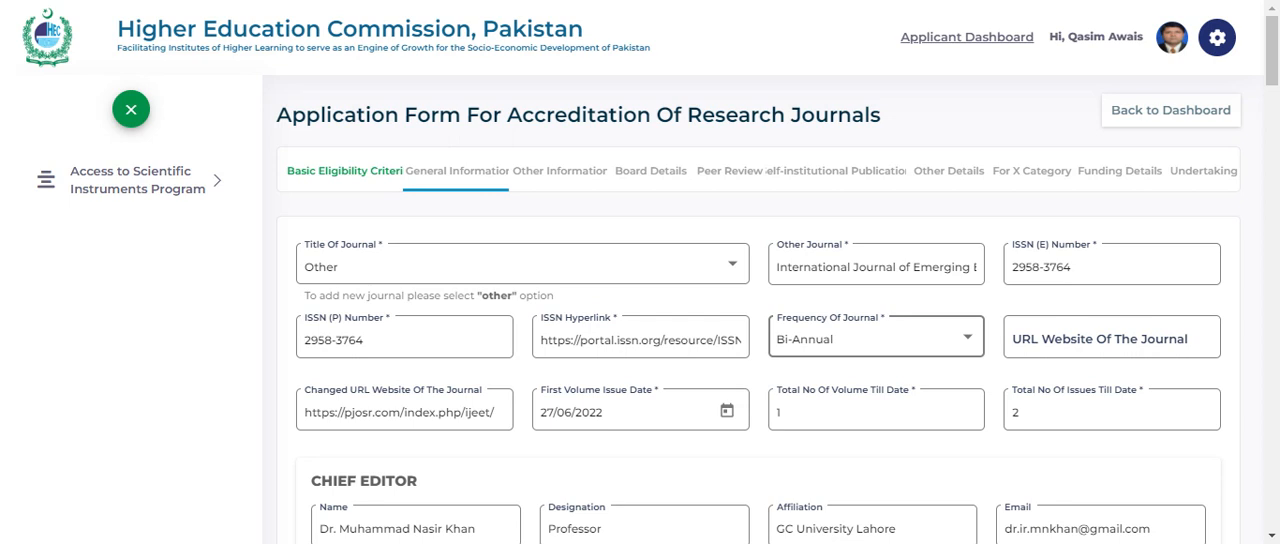
- Review the journal's title, ISSN numbers, hyperlink, frequency, website, first issue date and volume and issue totals in General Information
scroll(777, 312, "down", 1)
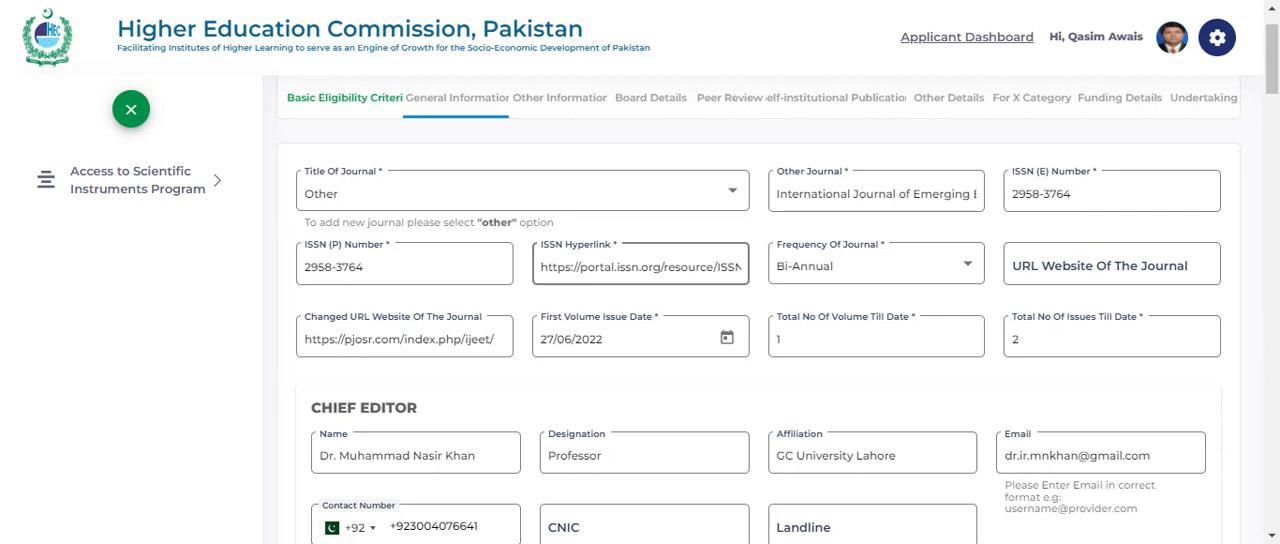
left_click(1048, 200)
scroll(640, 265, "down", 1)
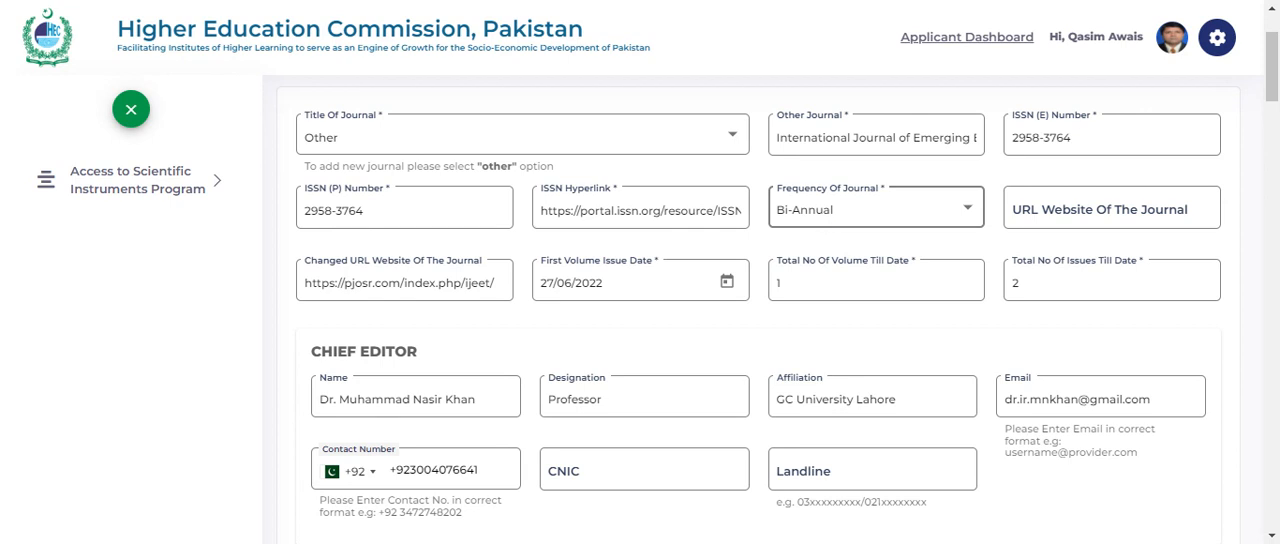
scroll(760, 340, "down", 1)
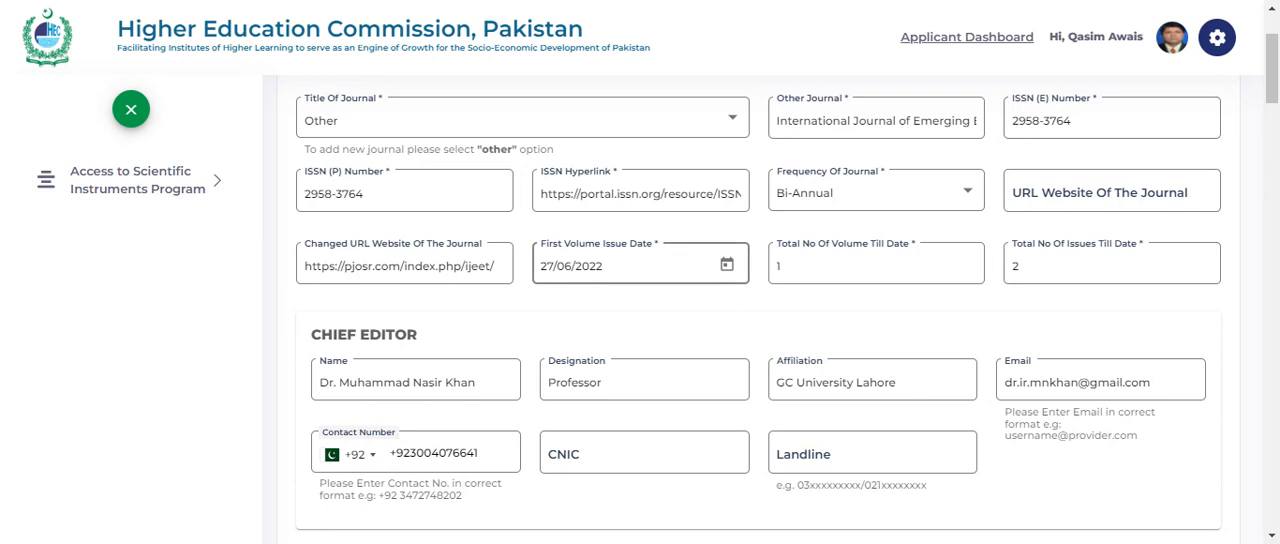
scroll(669, 271, "down", 1)
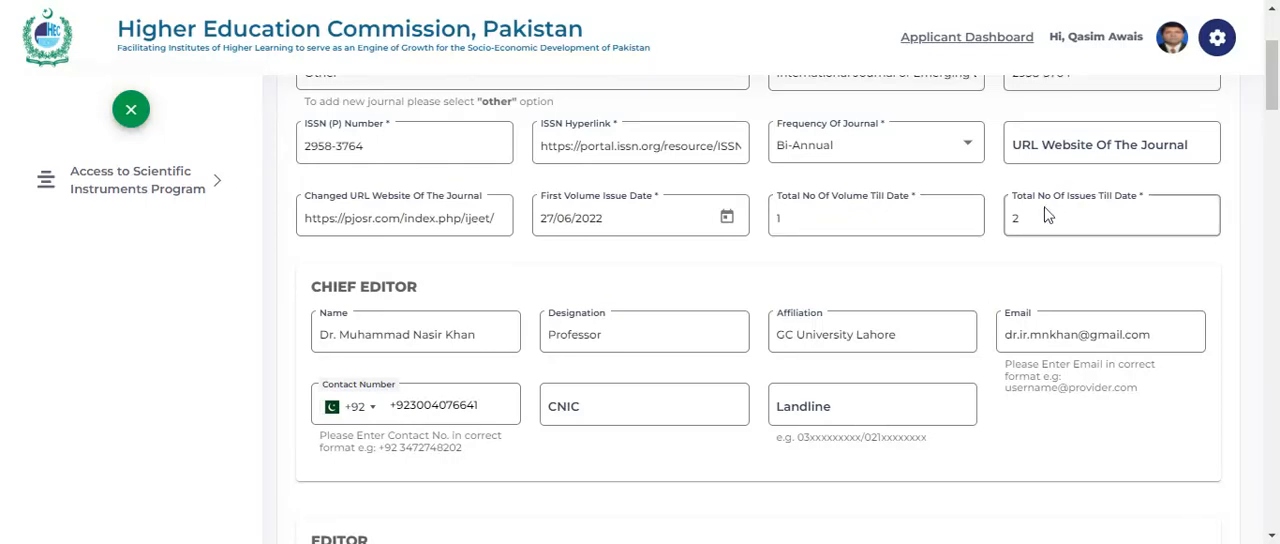
- Examine the contact and affiliation details entered for the chief editor, editor and managing editor
scroll(507, 260, "down", 1)
scroll(507, 260, "down", 3)
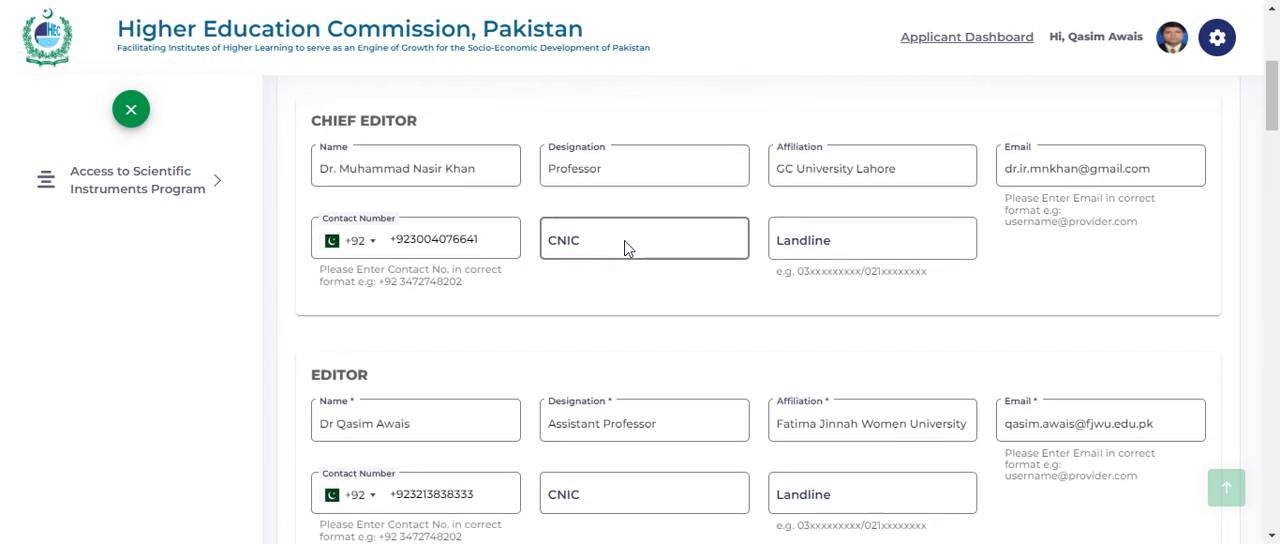
scroll(624, 248, "down", 2)
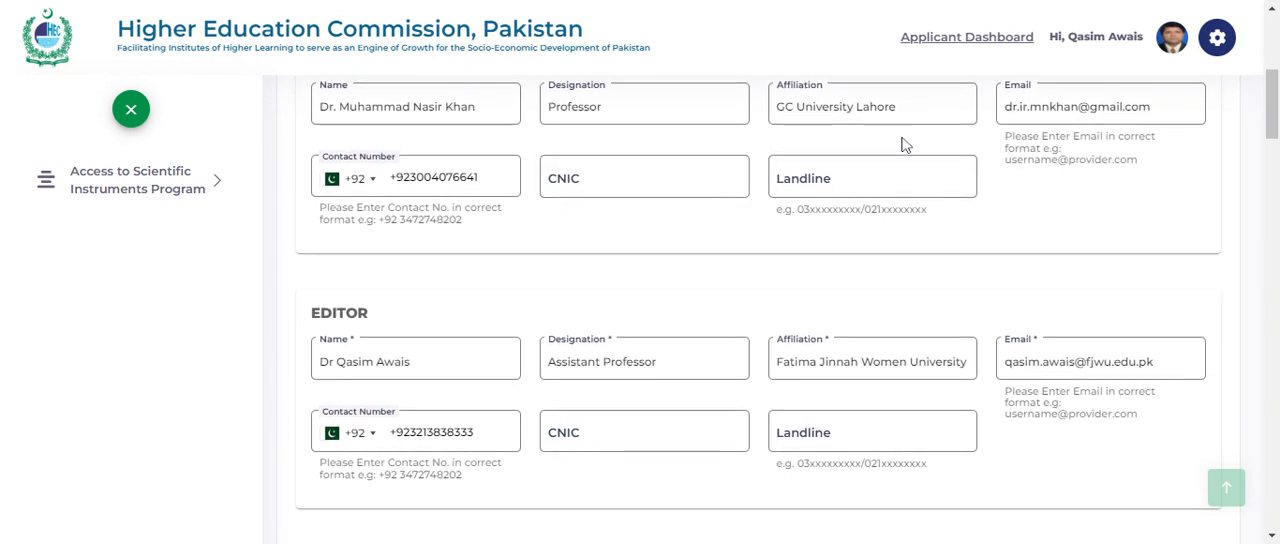
scroll(945, 143, "down", 2)
scroll(863, 146, "down", 2)
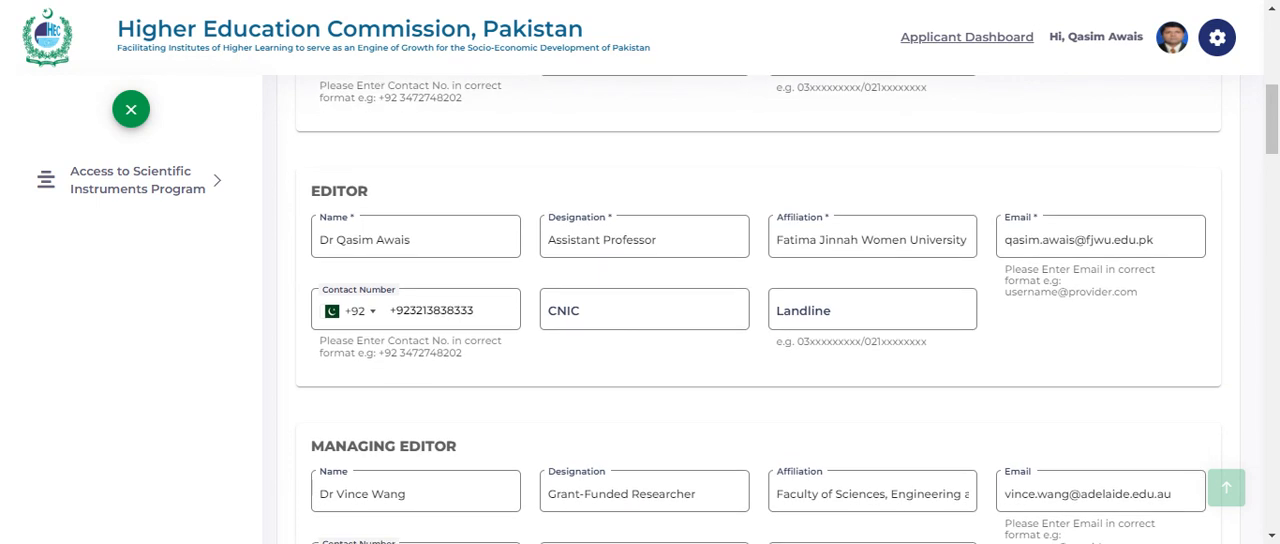
scroll(760, 310, "down", 2)
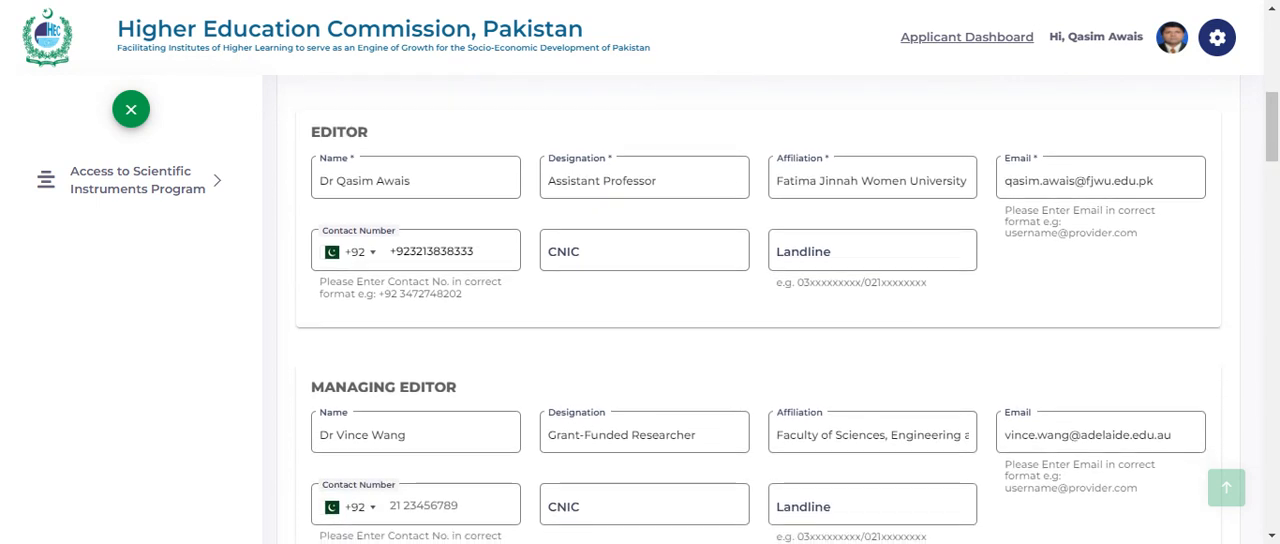
scroll(760, 310, "down", 3)
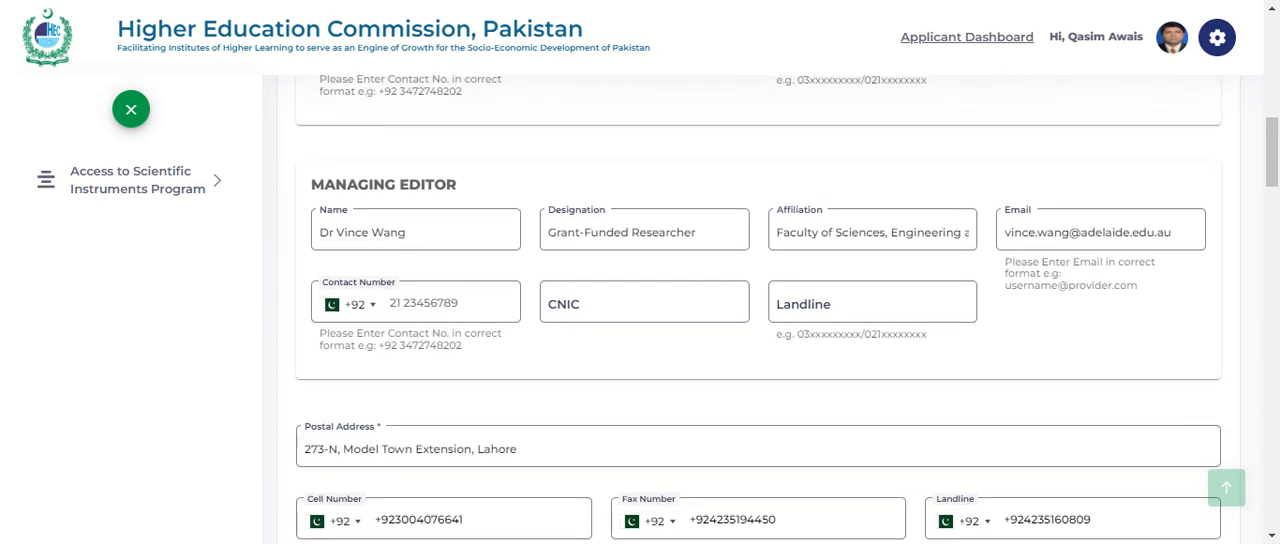
- Look through the postal address, organization and registration fields, owner details and board of director entries
scroll(760, 310, "down", 3)
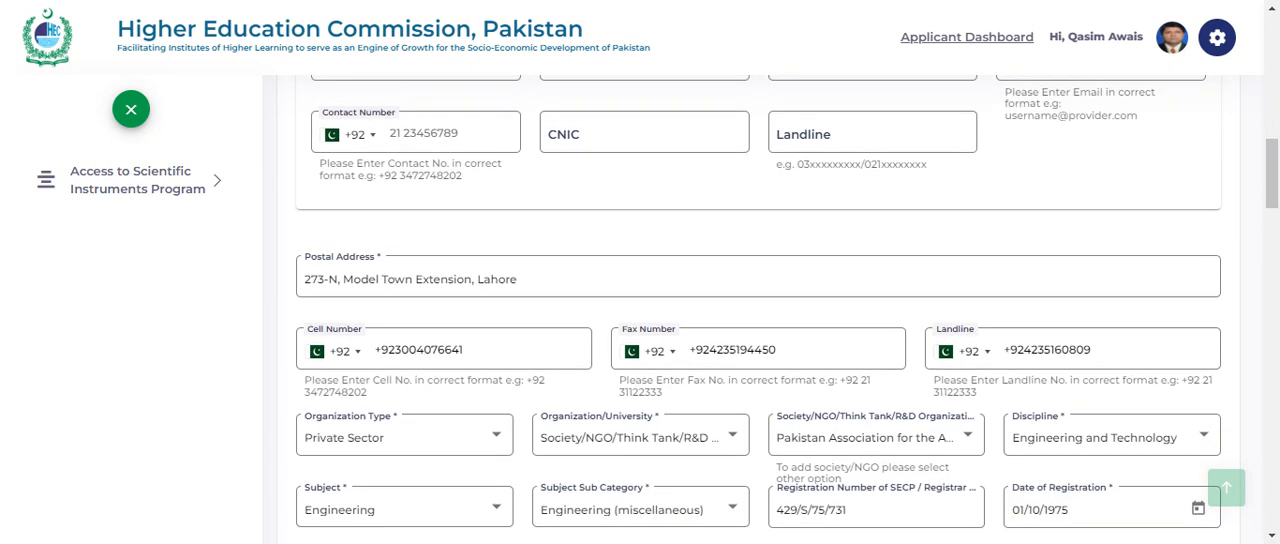
scroll(760, 310, "down", 4)
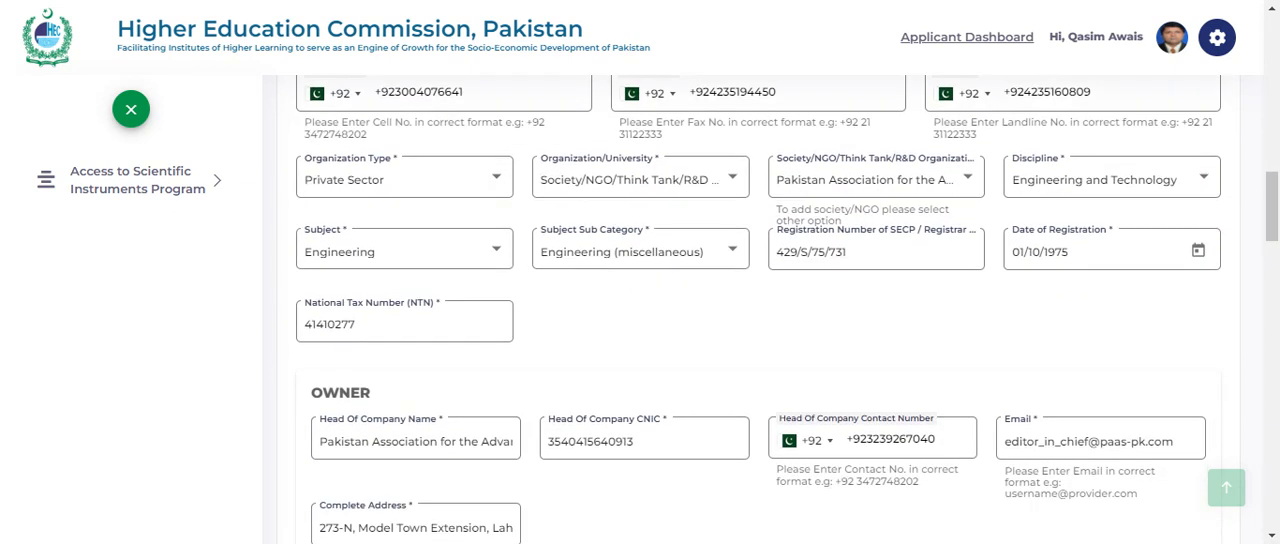
scroll(760, 310, "down", 10)
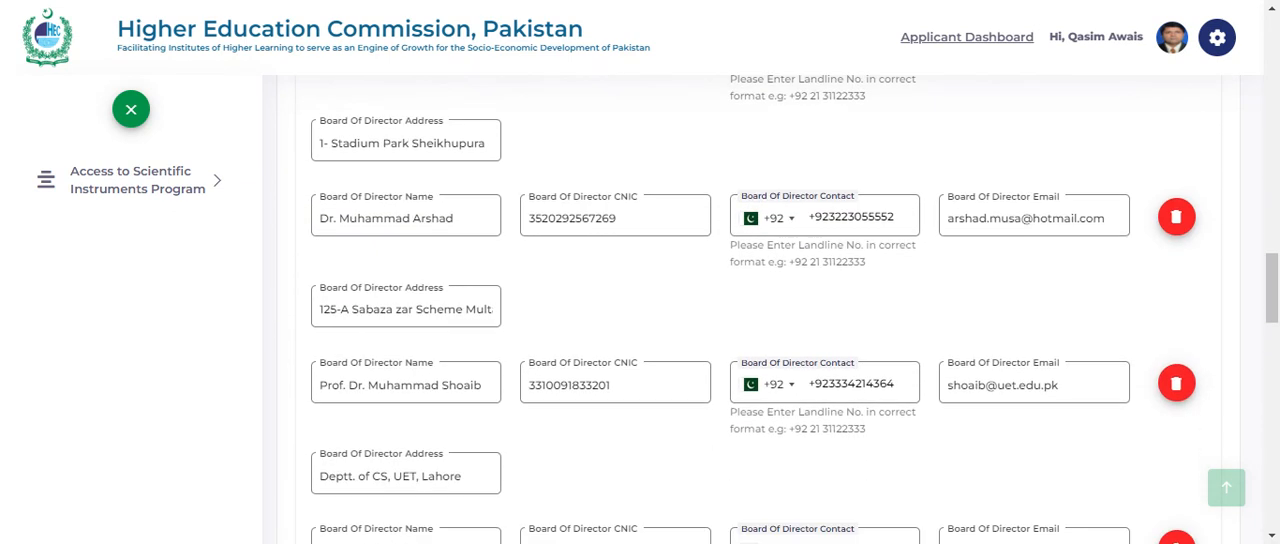
scroll(760, 310, "down", 6)
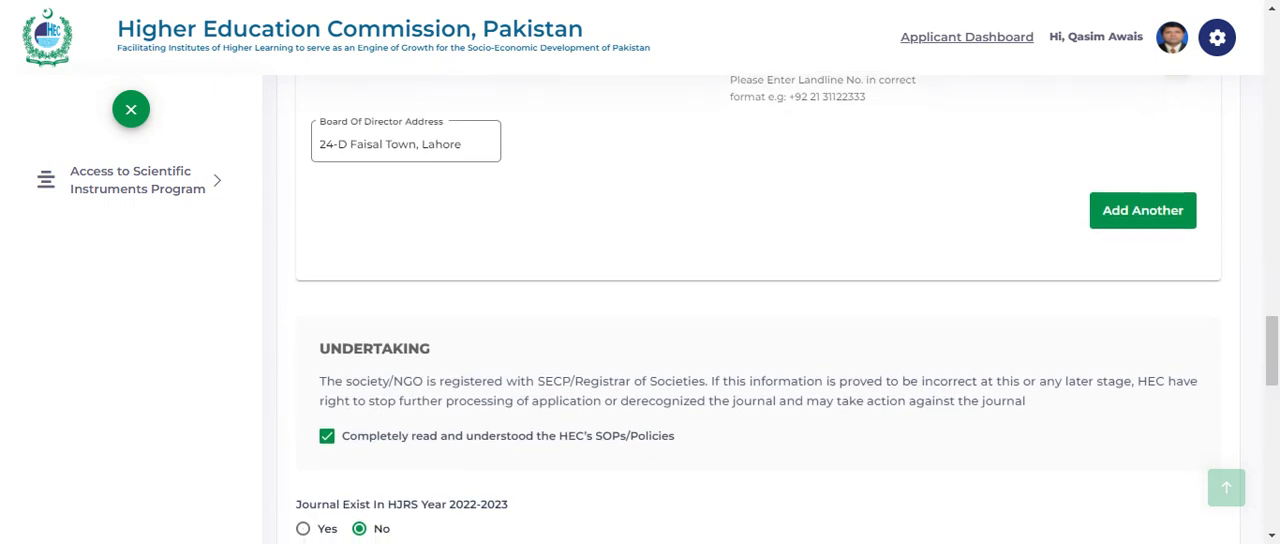
- Read the undertaking and check the answers on HJRS, JCR, Master Journals List, Scopus and DOAJ/ABDC removed-list status
scroll(760, 310, "down", 2)
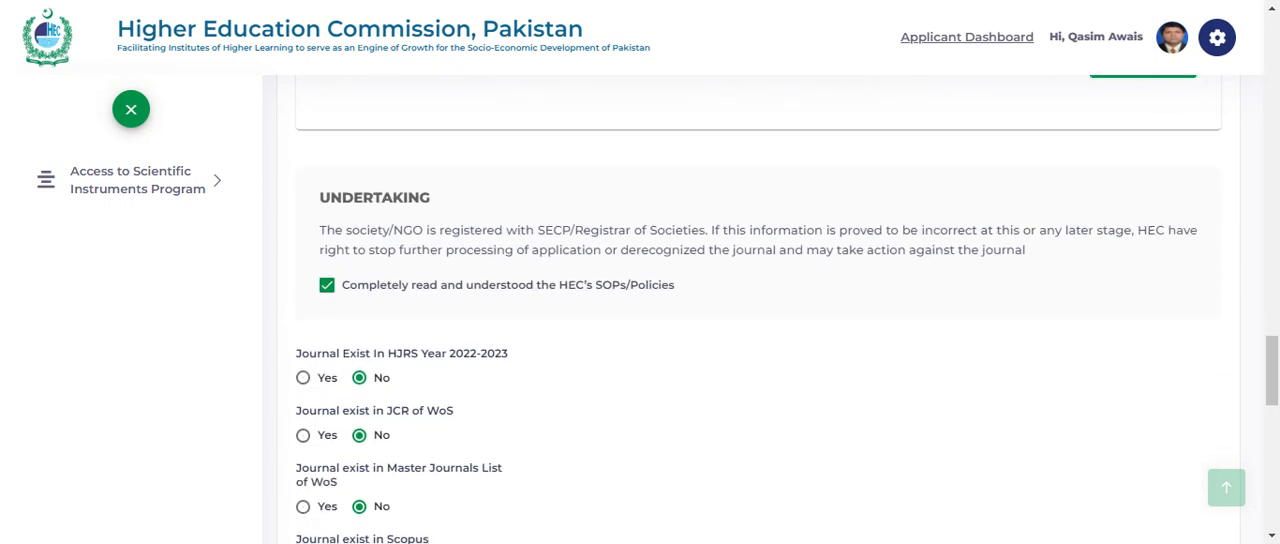
scroll(518, 168, "down", 1)
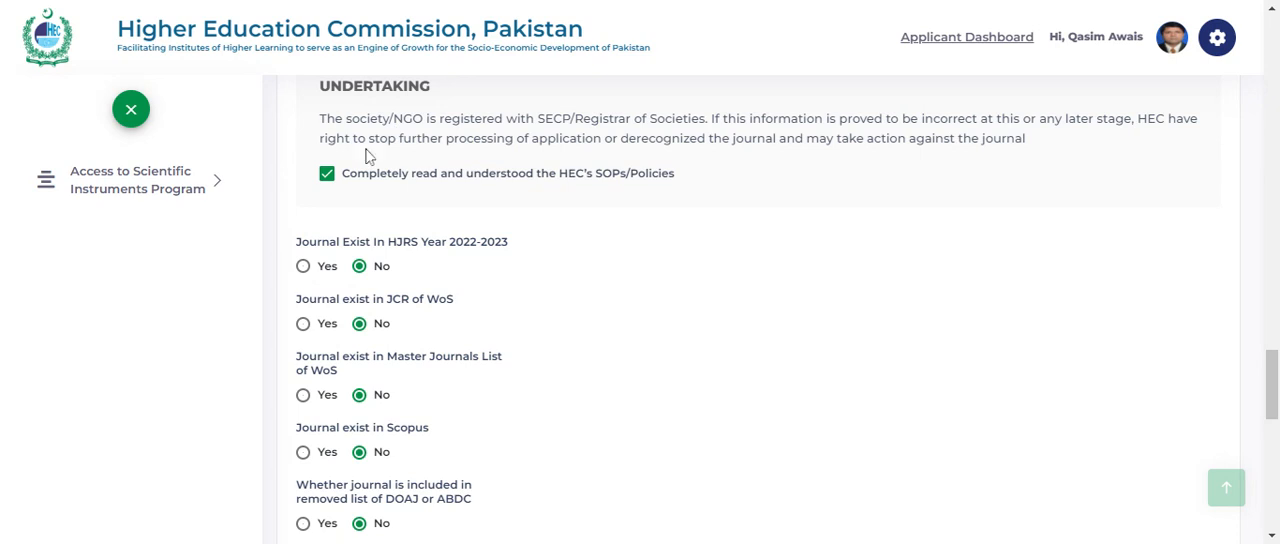
scroll(447, 202, "down", 1)
scroll(447, 202, "down", 1)
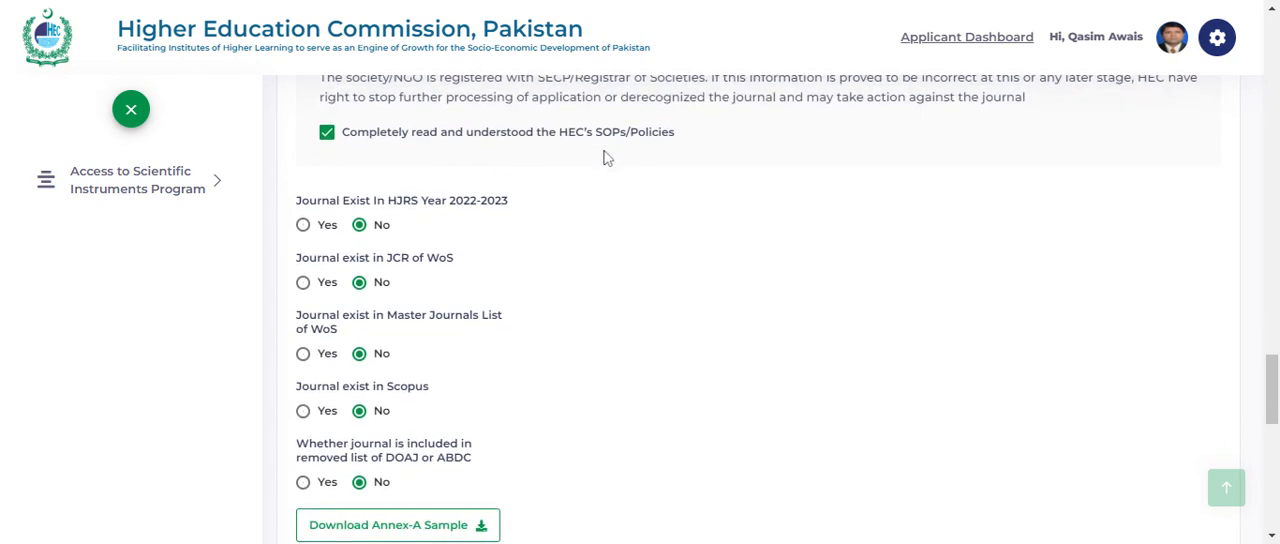
scroll(645, 192, "down", 1)
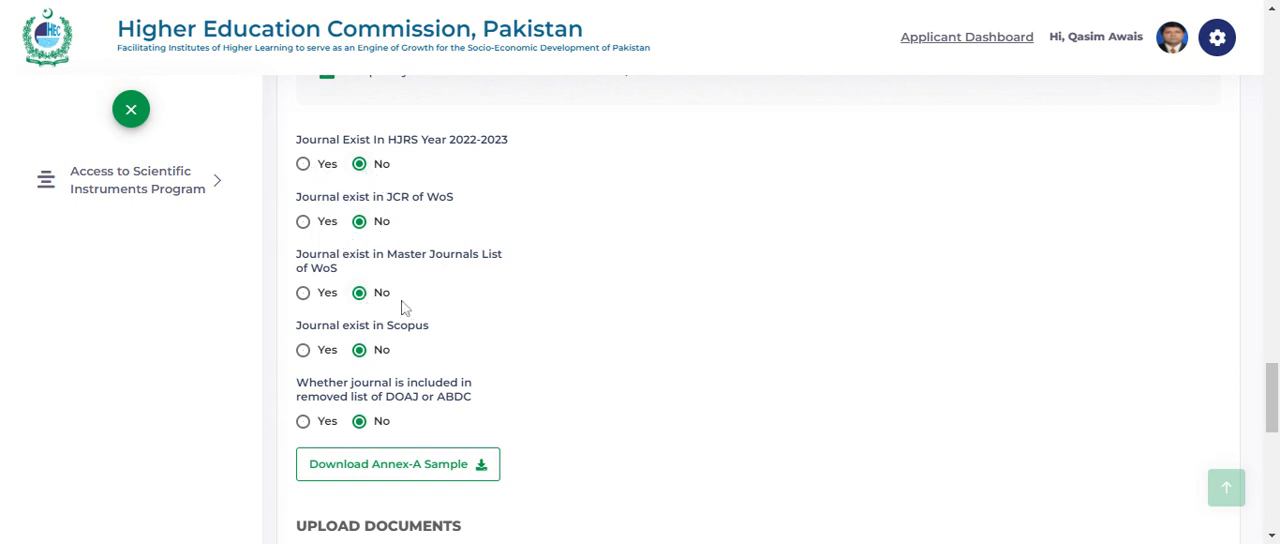
scroll(420, 310, "down", 1)
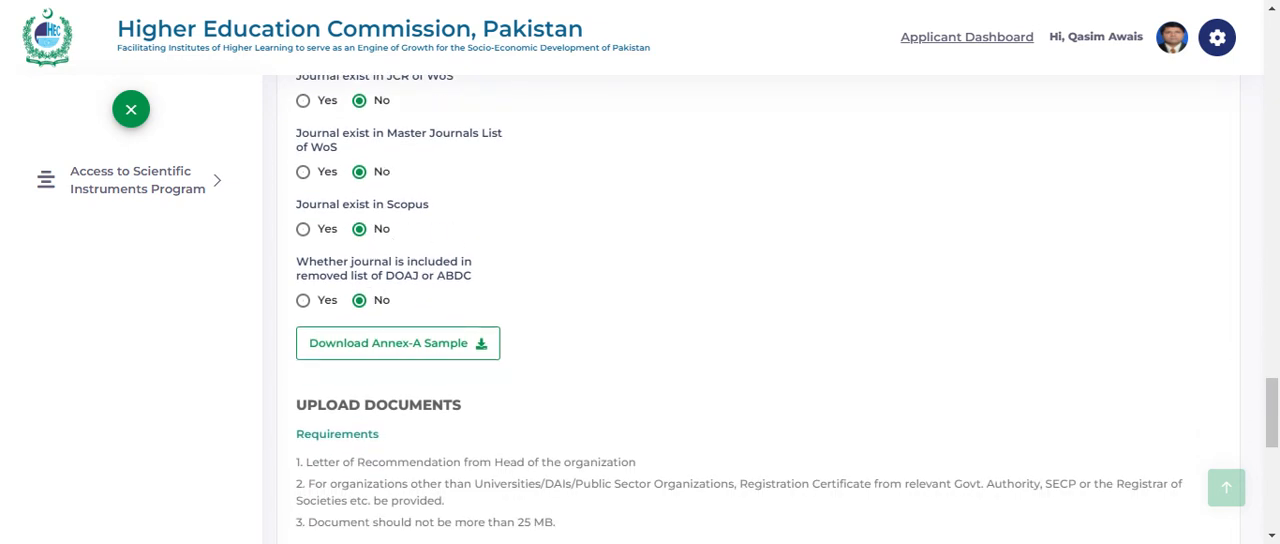
scroll(530, 273, "down", 1)
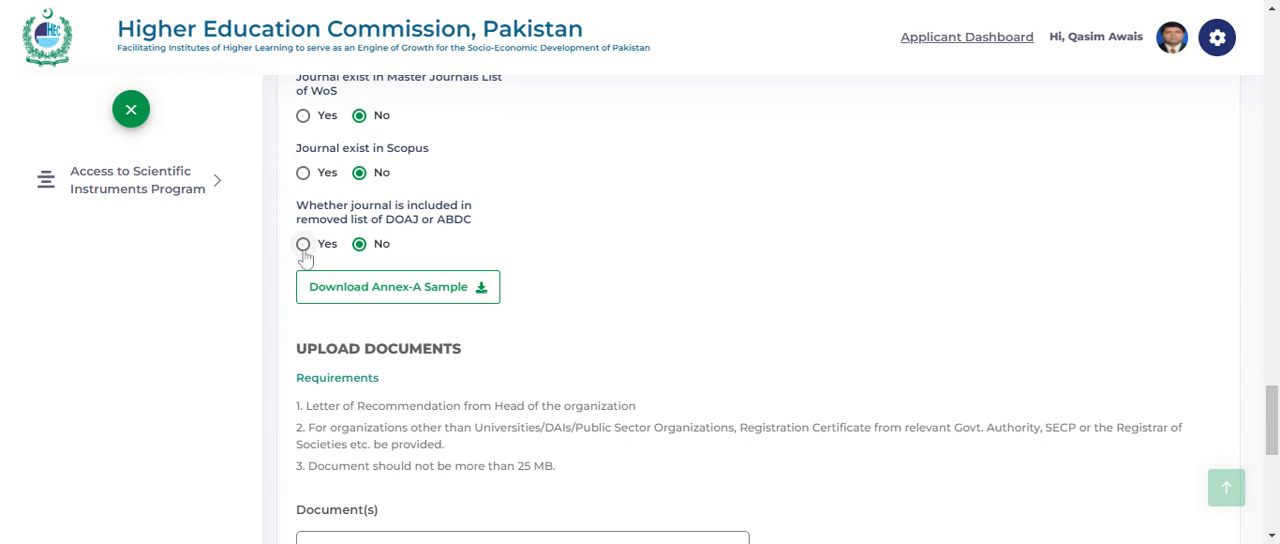
scroll(519, 243, "down", 1)
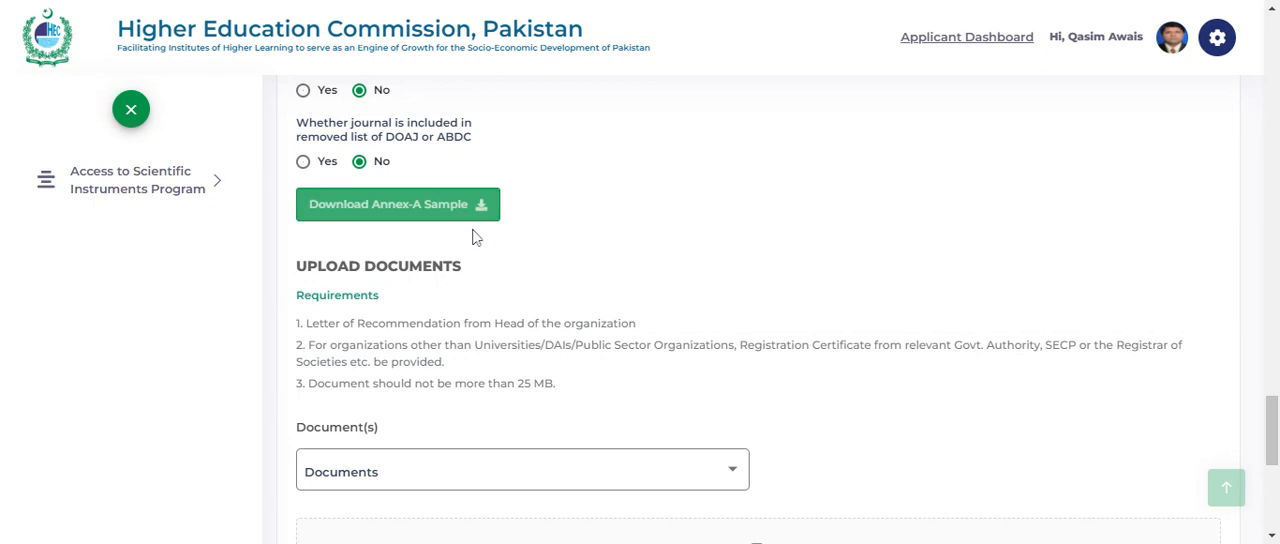
- Check the document types available for upload and the files already attached, and proceed to the Other Information section
scroll(505, 256, "down", 1)
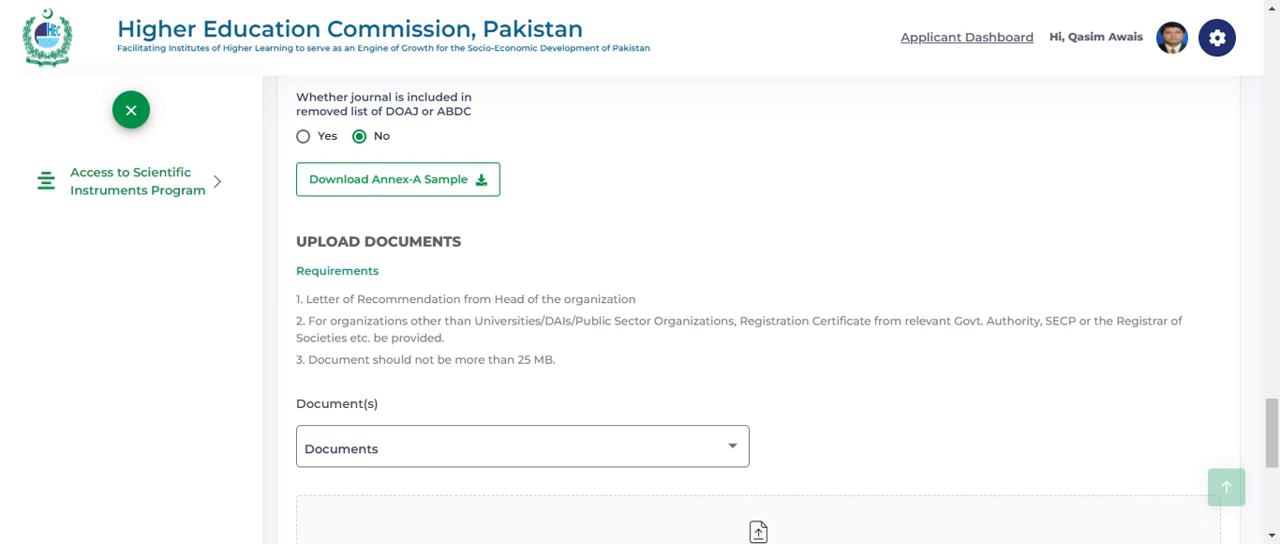
scroll(430, 390, "down", 2)
left_click(438, 316)
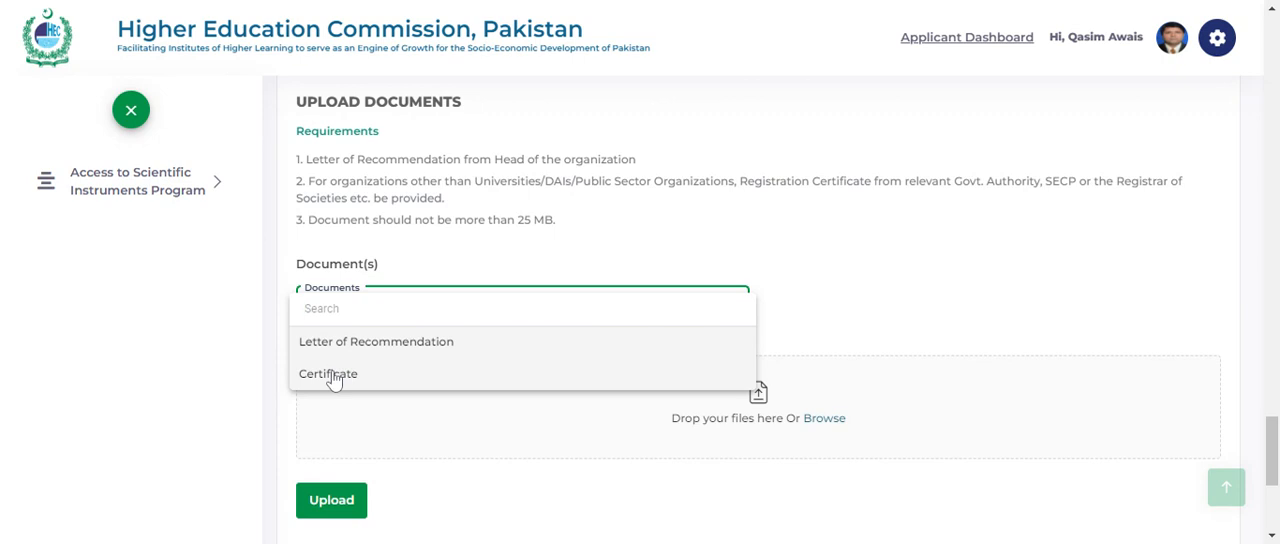
left_click(626, 260)
scroll(626, 260, "down", 3)
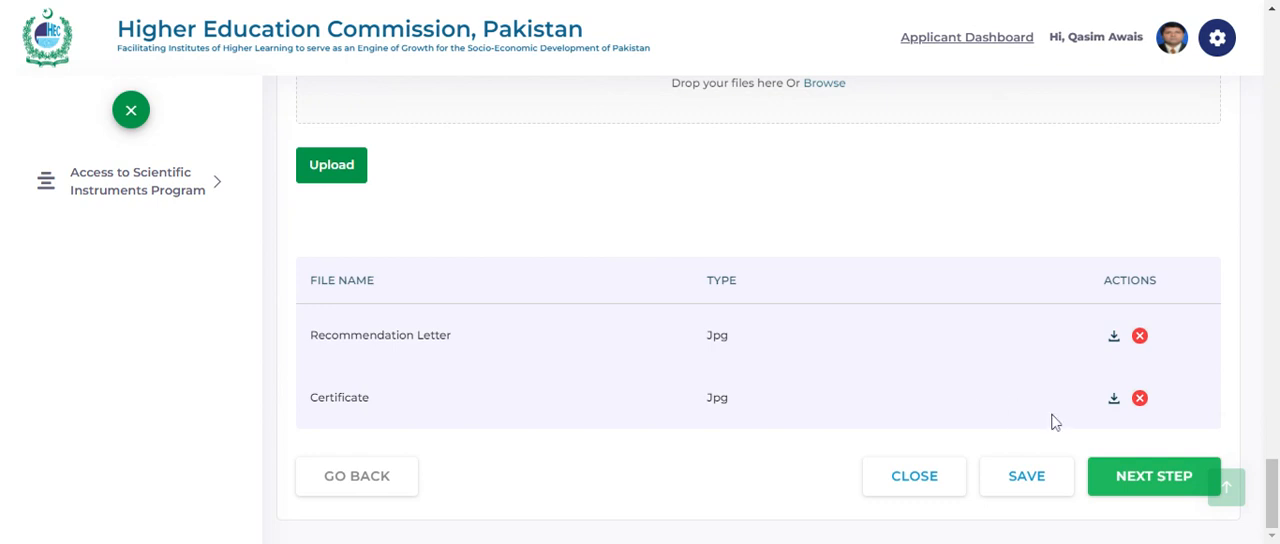
left_click(1122, 482)
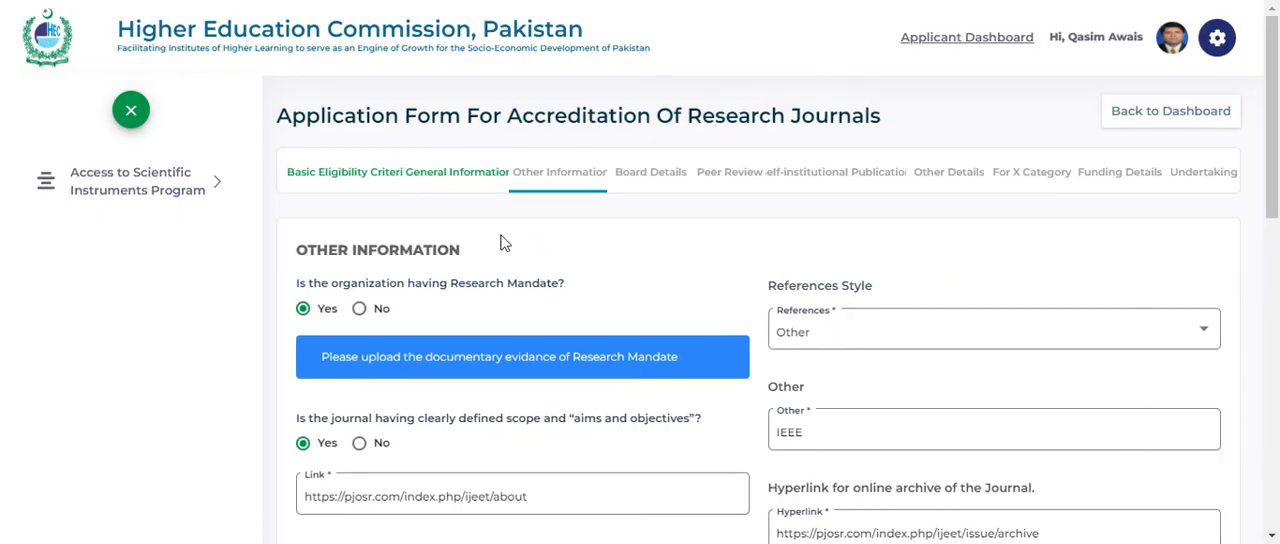
- Review the answers on research mandate, journal scope with its aims and objectives link, and the references style
scroll(503, 243, "down", 1)
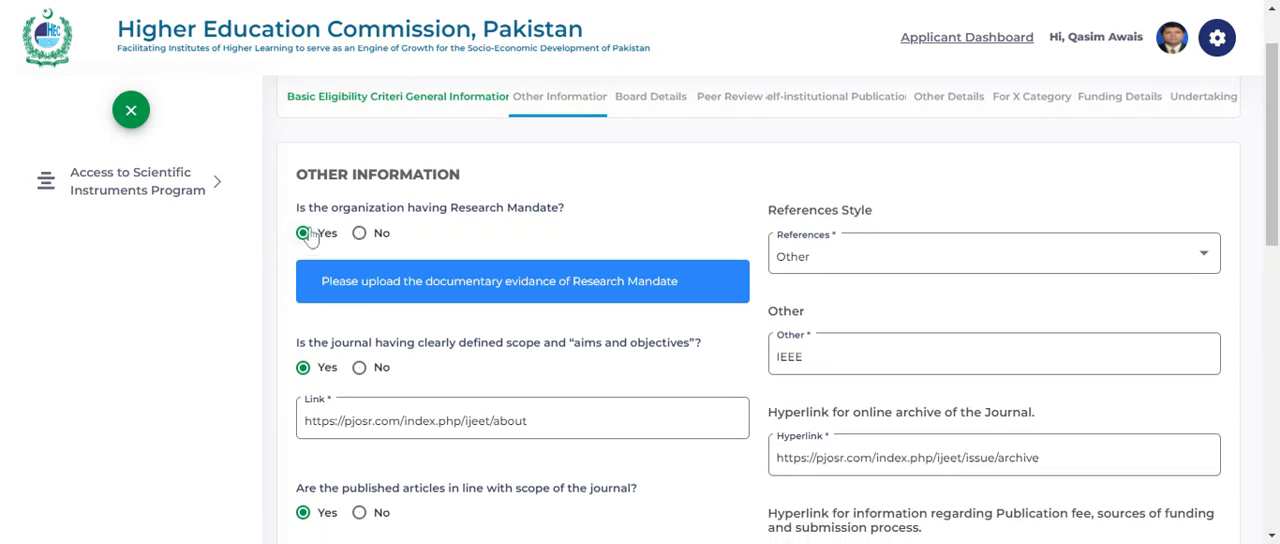
scroll(487, 228, "down", 1)
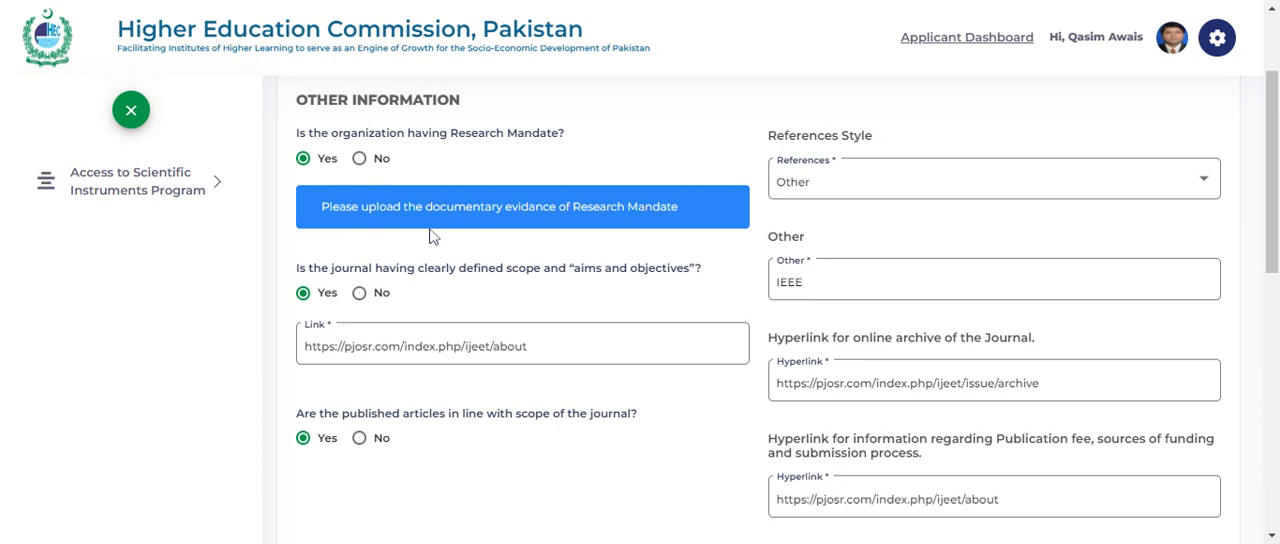
scroll(472, 226, "down", 1)
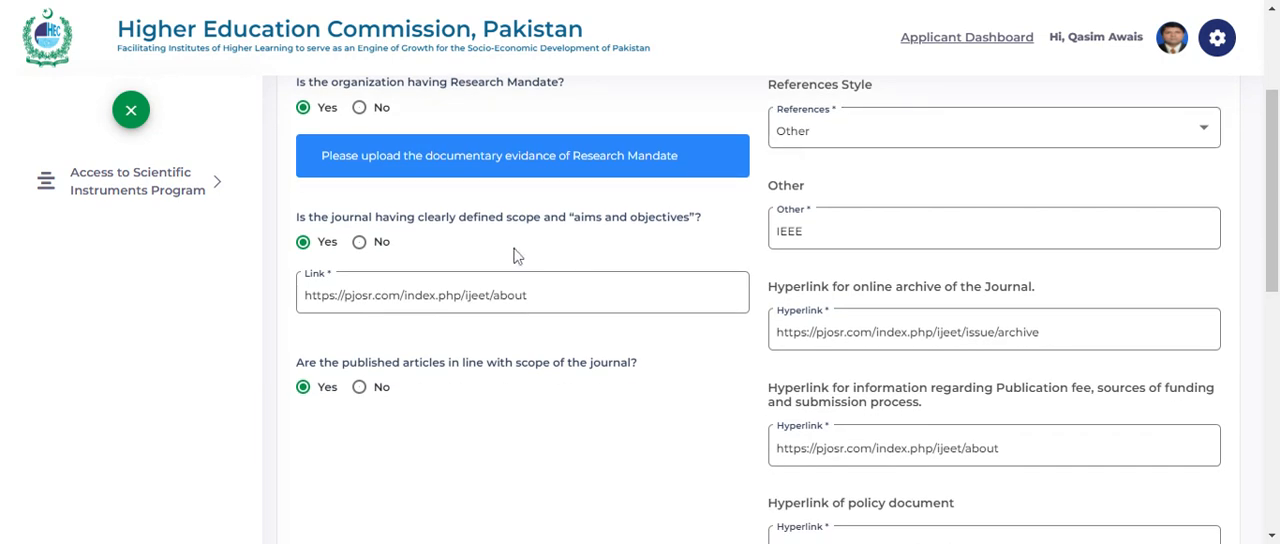
scroll(413, 262, "down", 1)
scroll(413, 262, "down", 1)
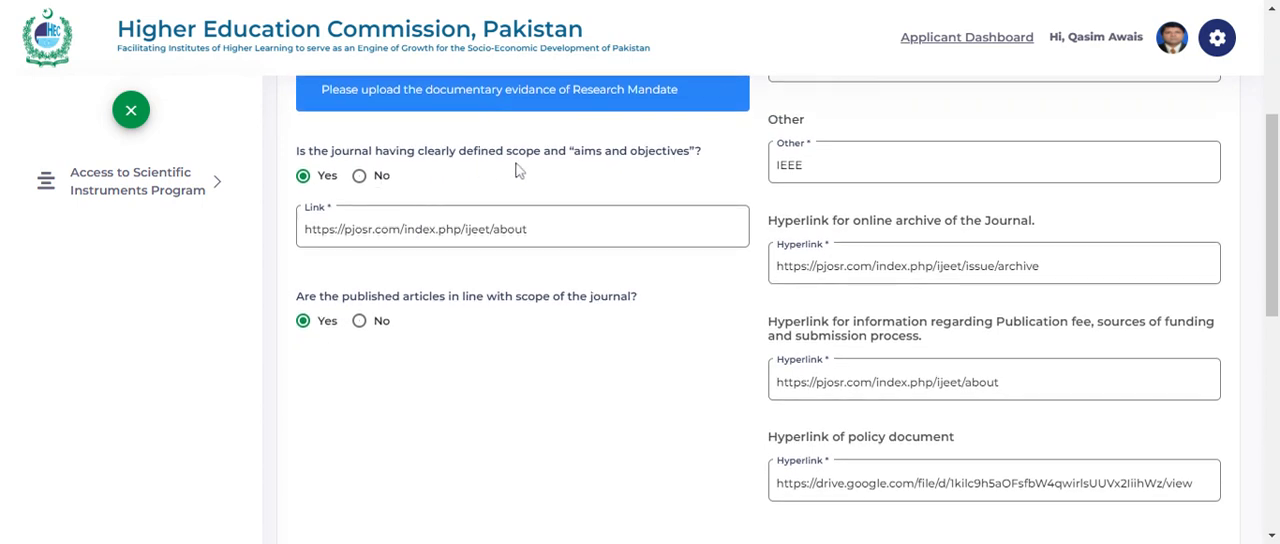
left_click(516, 212)
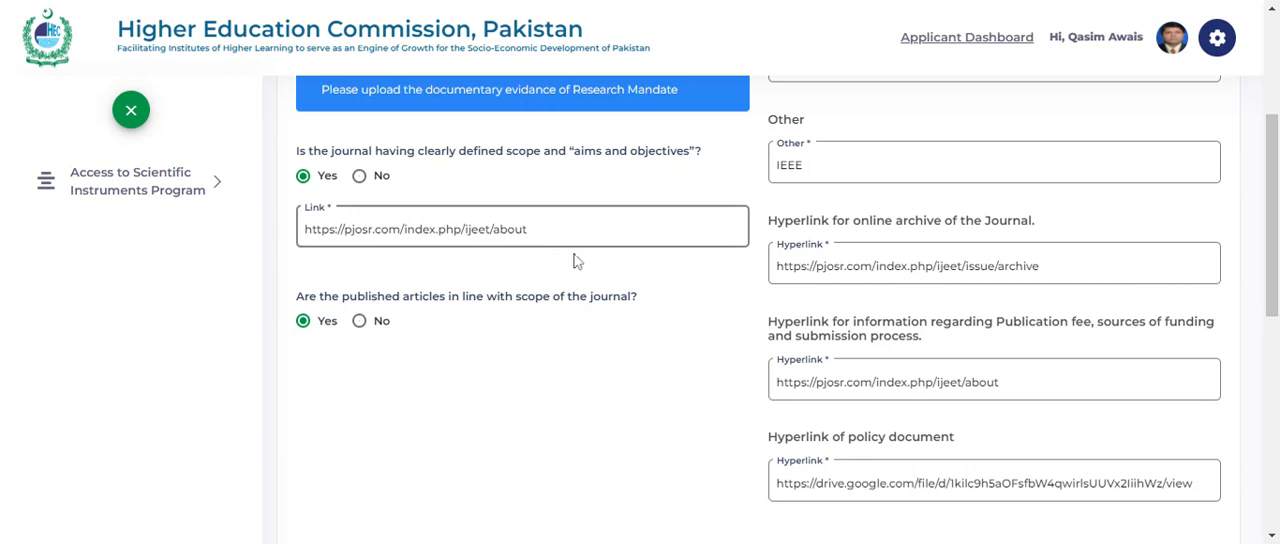
scroll(580, 262, "down", 2)
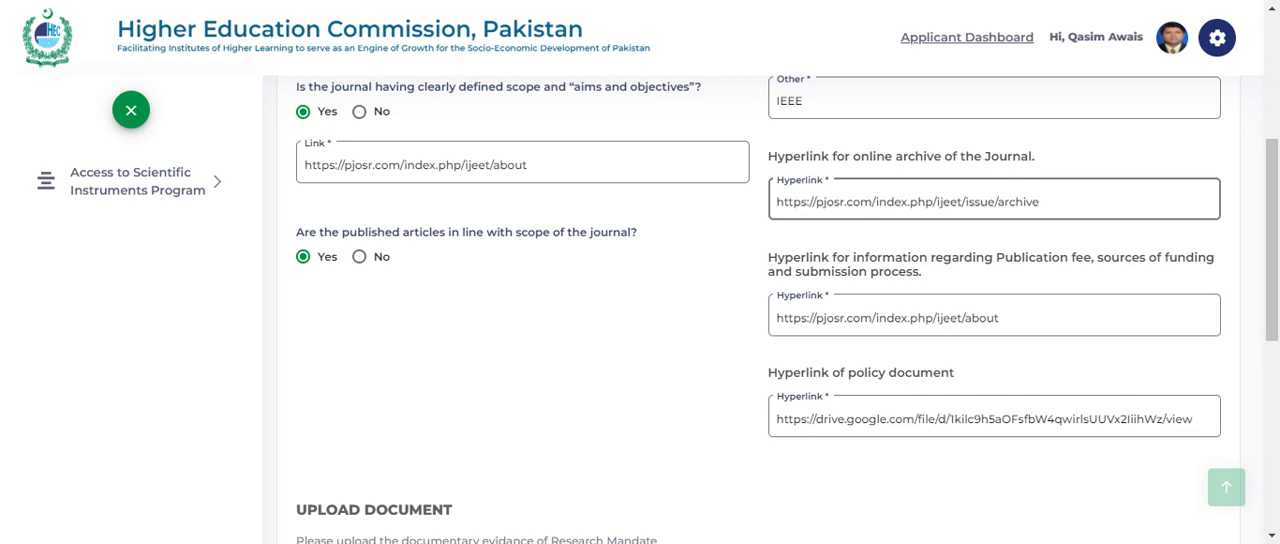
- Check the scope compliance answer and the hyperlinks for the online archive, publication fee information and policy document
left_click(582, 288)
scroll(550, 300, "down", 1)
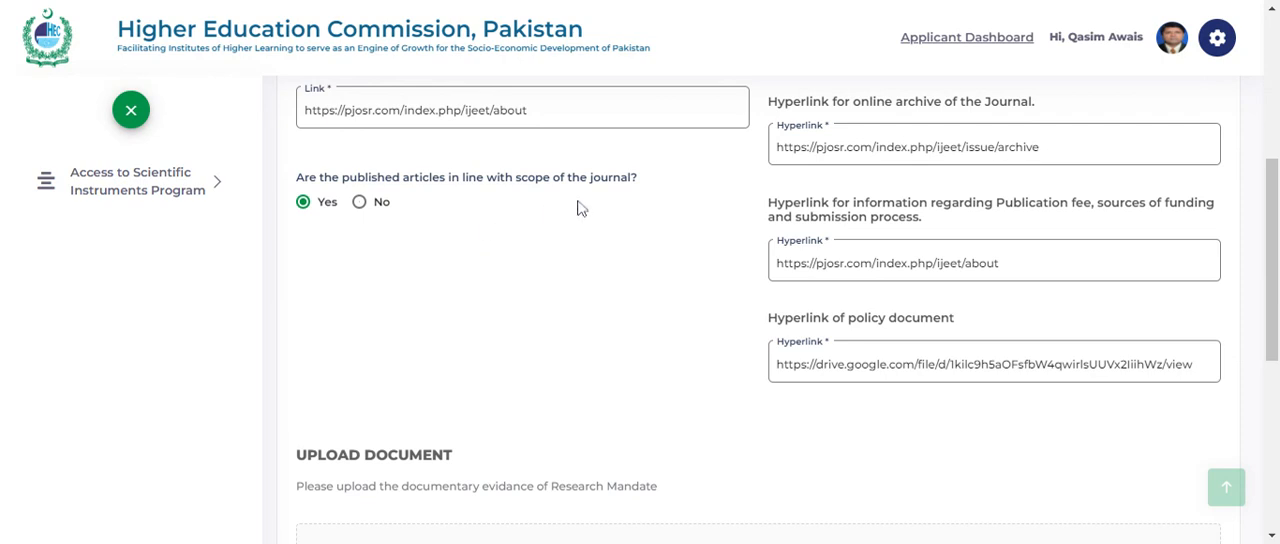
scroll(610, 338, "down", 1)
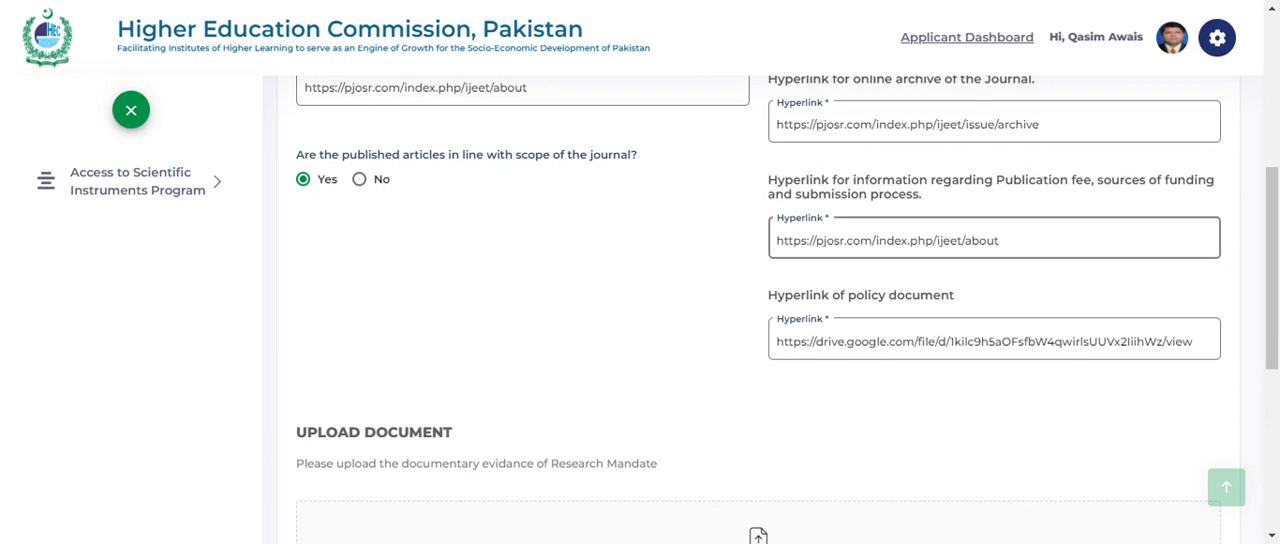
scroll(994, 240, "down", 1)
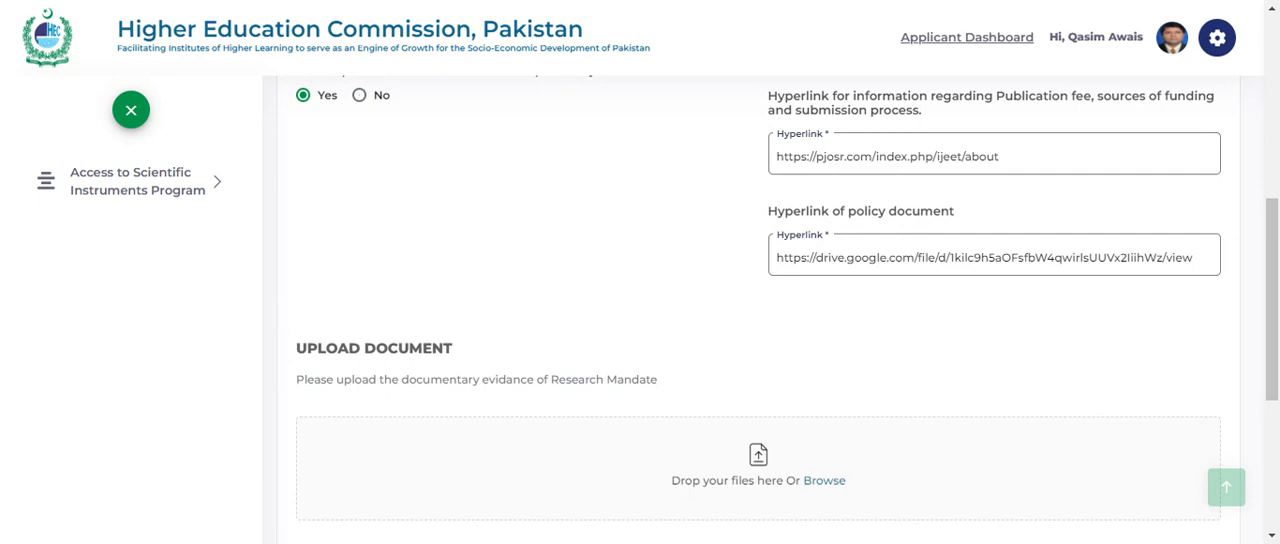
left_click(777, 250)
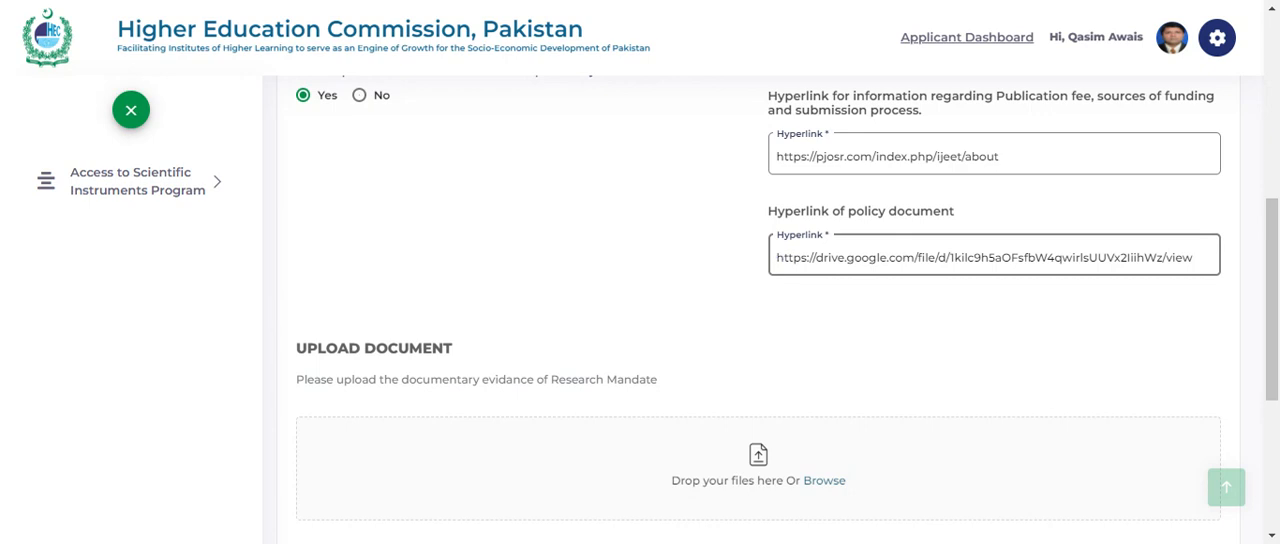
- Check the upload area and attached file for the Research Mandate evidence, and proceed to the Board Details section
scroll(569, 220, "down", 3)
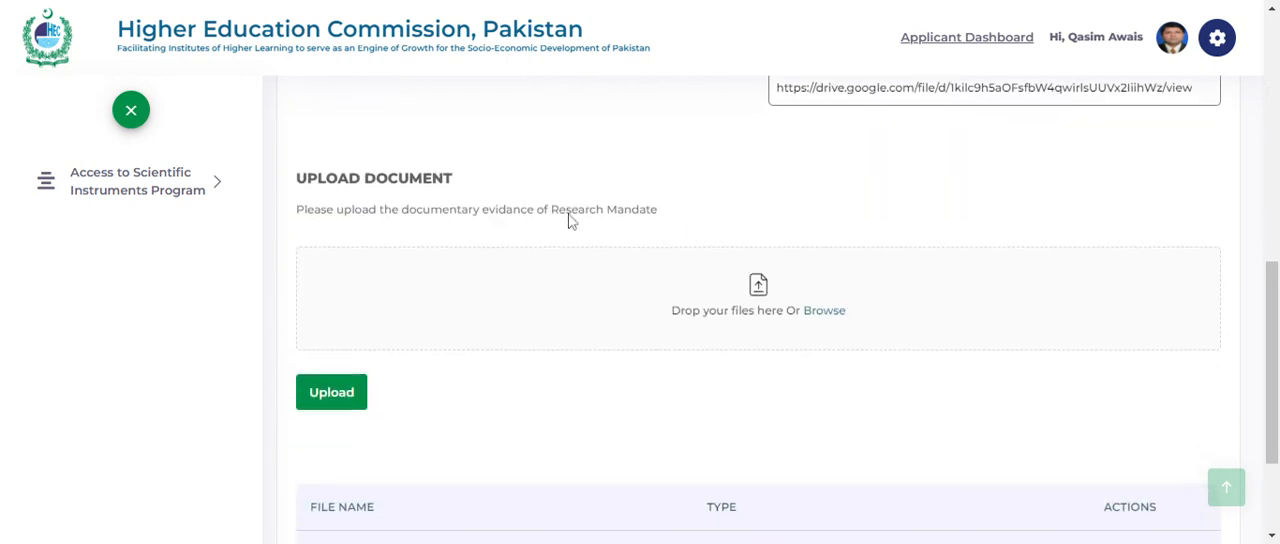
scroll(571, 221, "down", 1)
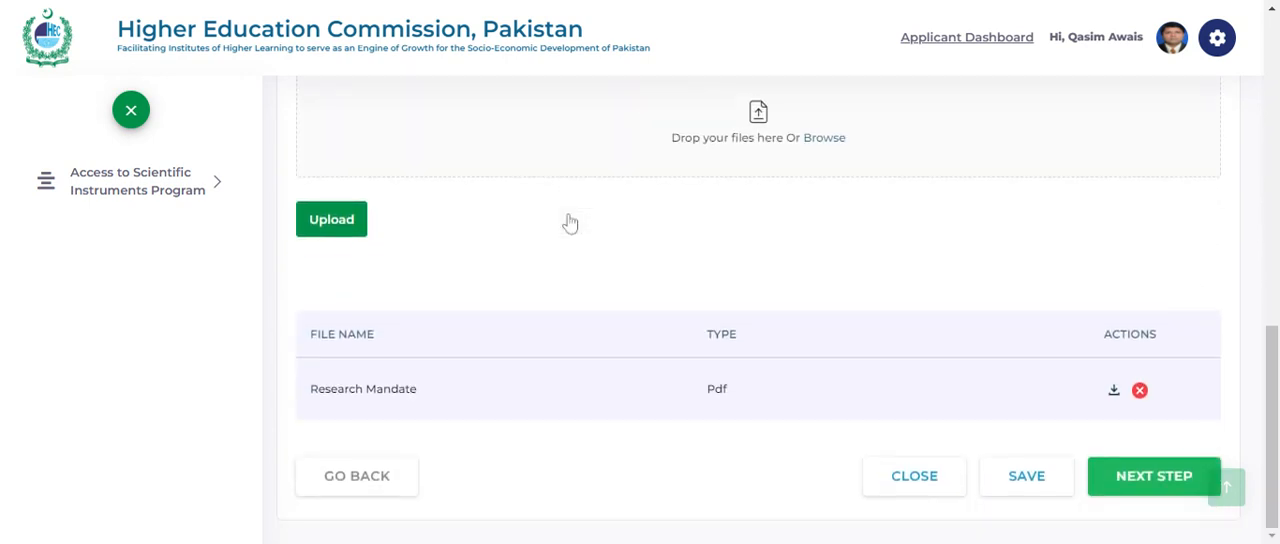
scroll(760, 310, "up", 2)
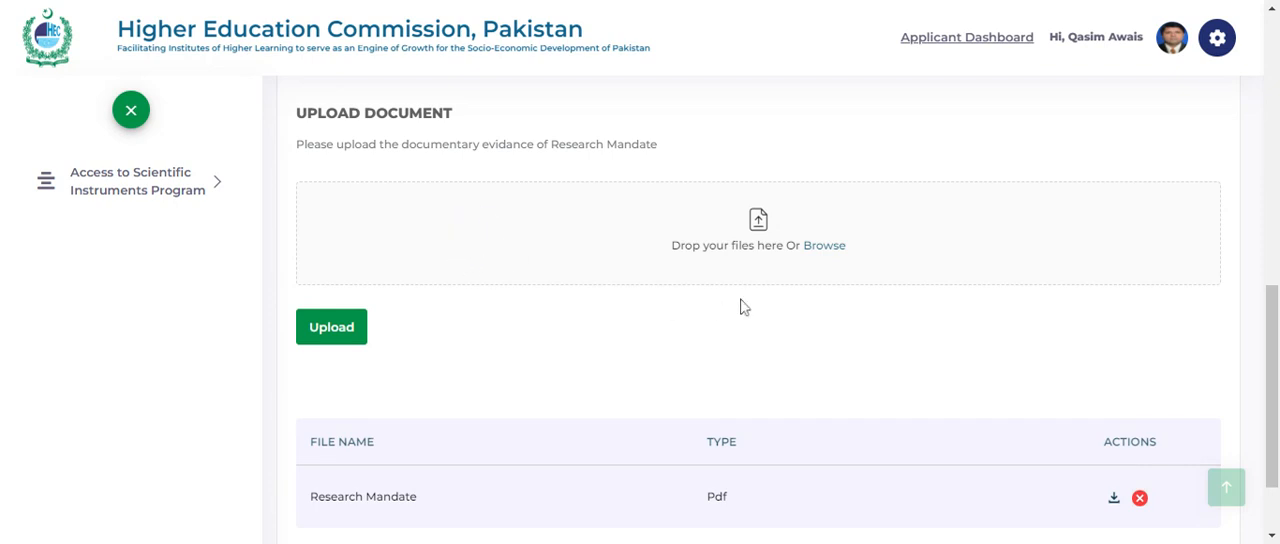
left_click(820, 248)
scroll(630, 335, "down", 2)
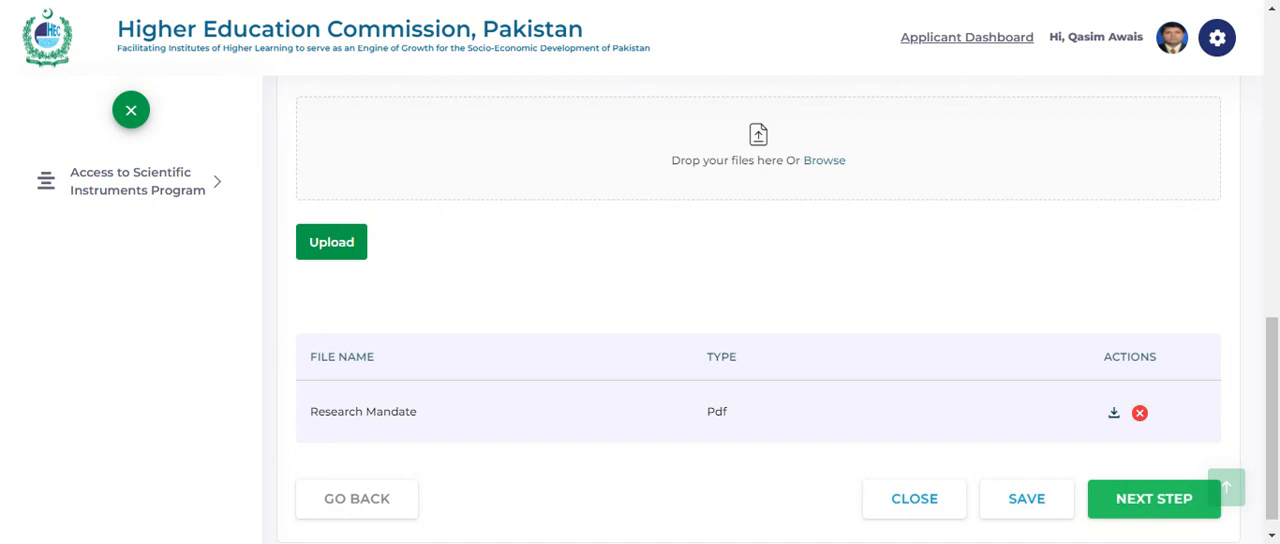
scroll(463, 259, "down", 1)
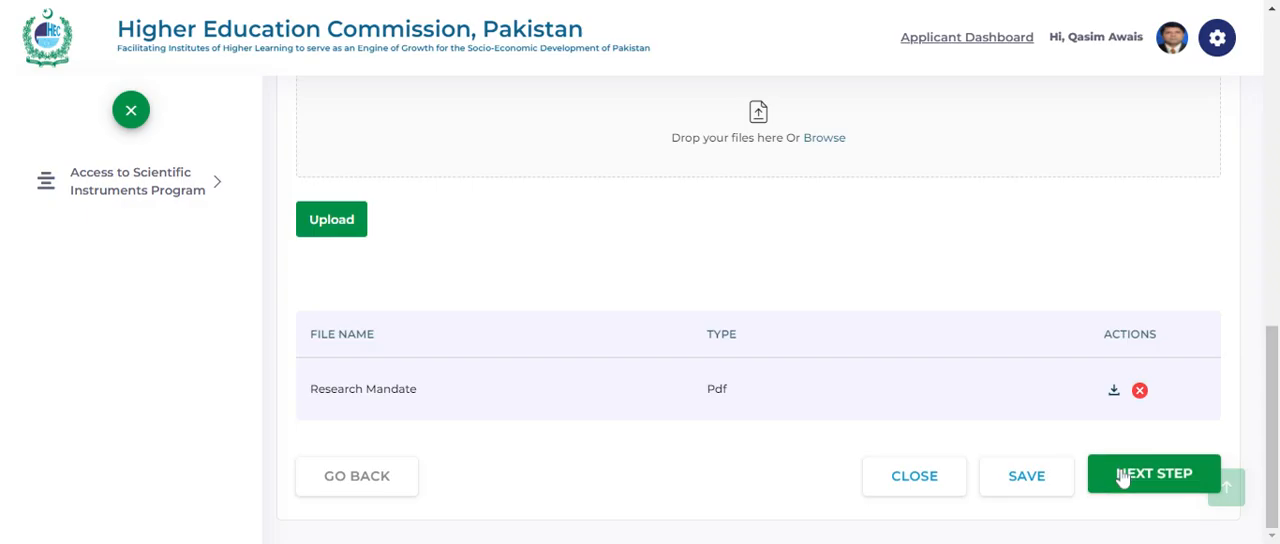
left_click(1122, 476)
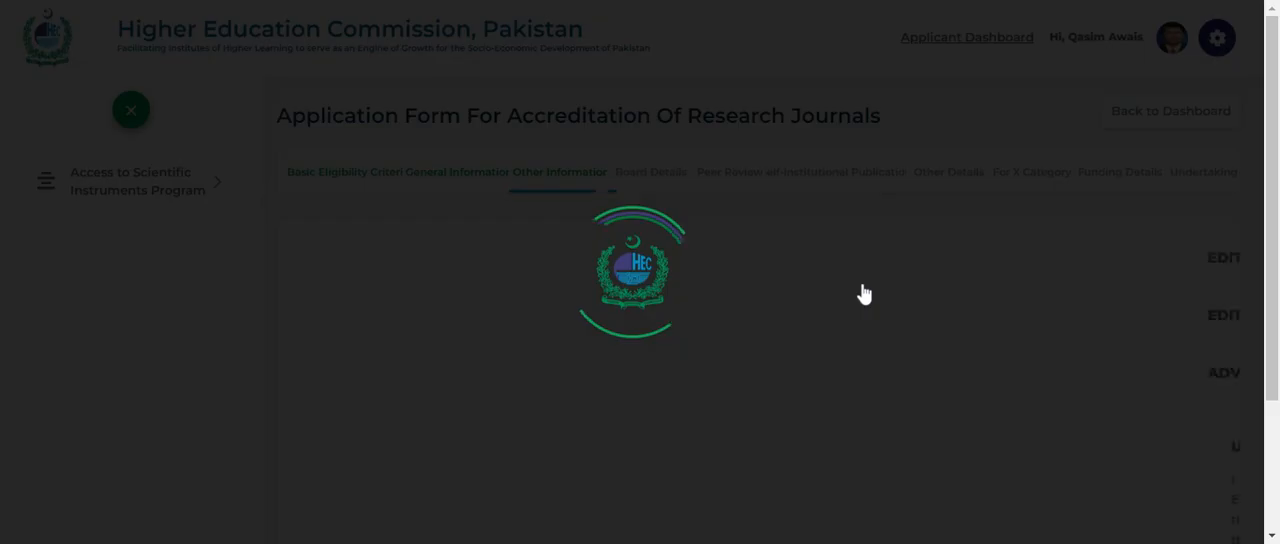
- Examine the editorial team table for each member's designation, highest qualification, specialization and parent organization
scroll(628, 222, "down", 1)
scroll(628, 222, "down", 2)
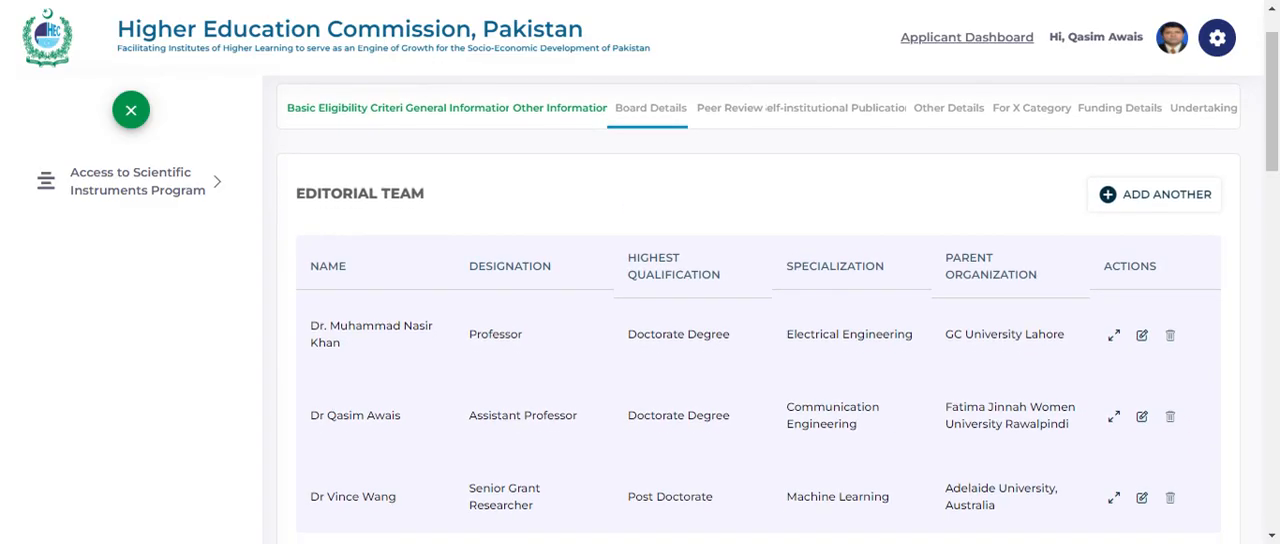
scroll(760, 300, "down", 1)
scroll(760, 300, "down", 1)
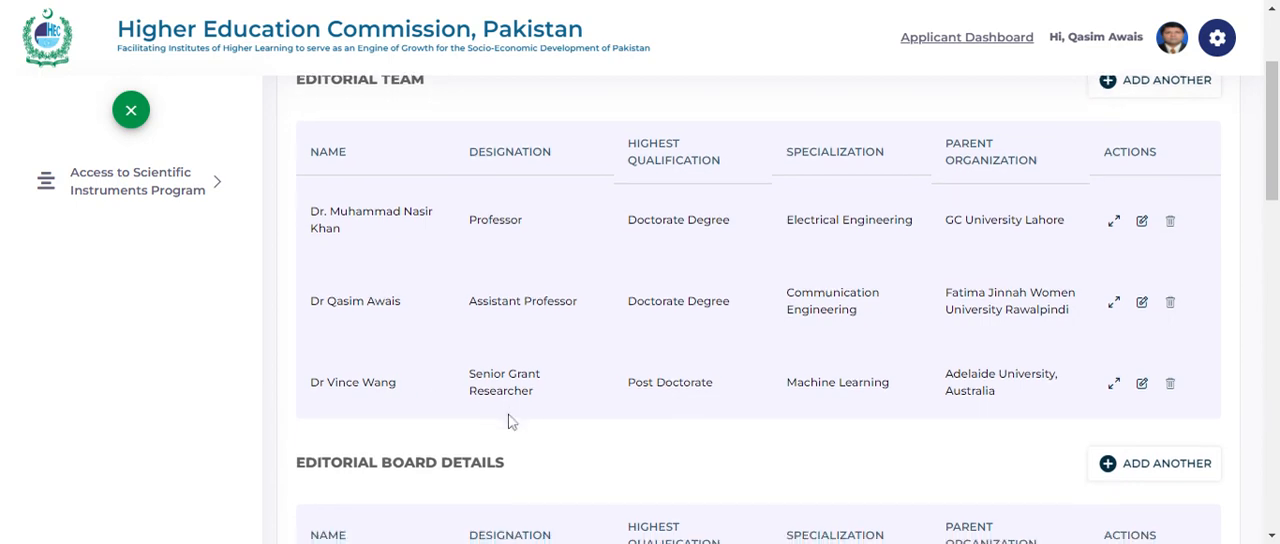
scroll(510, 421, "down", 2)
scroll(760, 310, "down", 3)
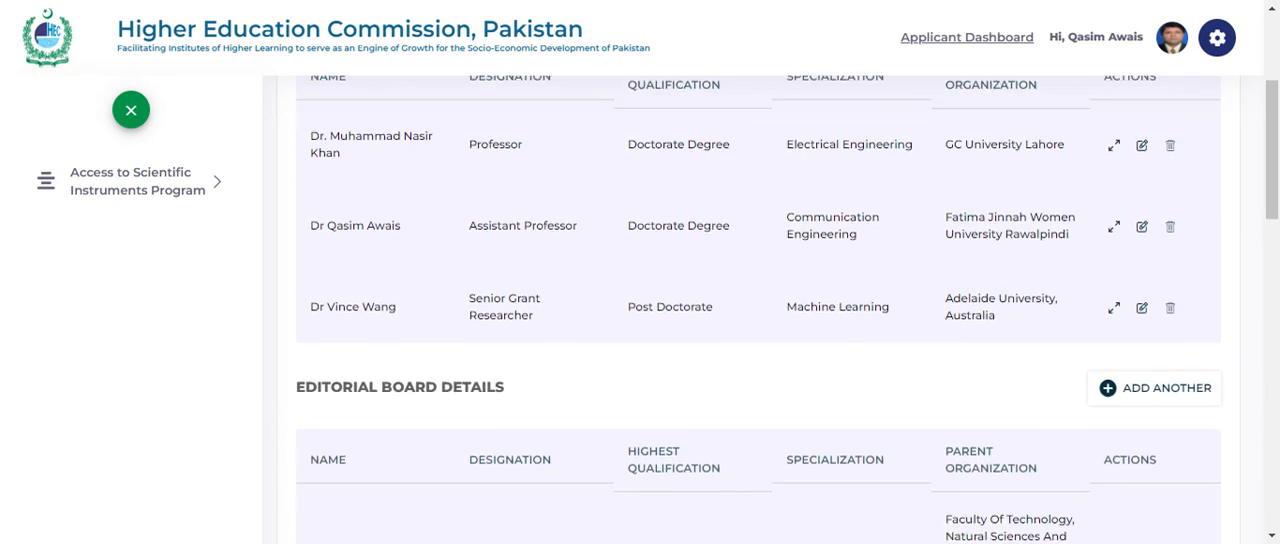
scroll(760, 310, "down", 2)
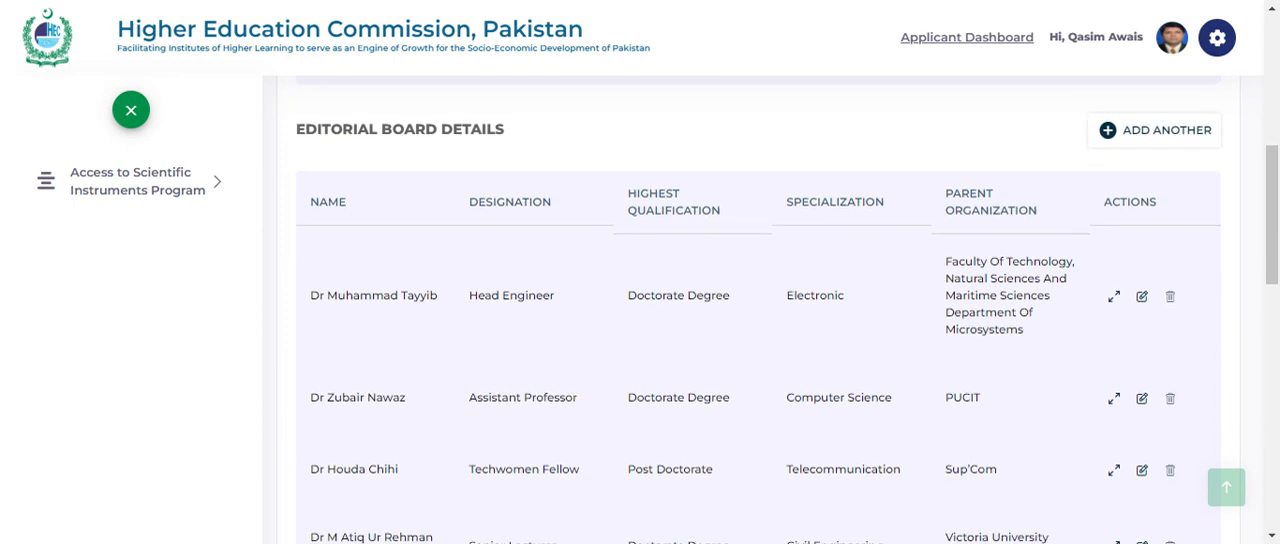
scroll(665, 333, "up", 5)
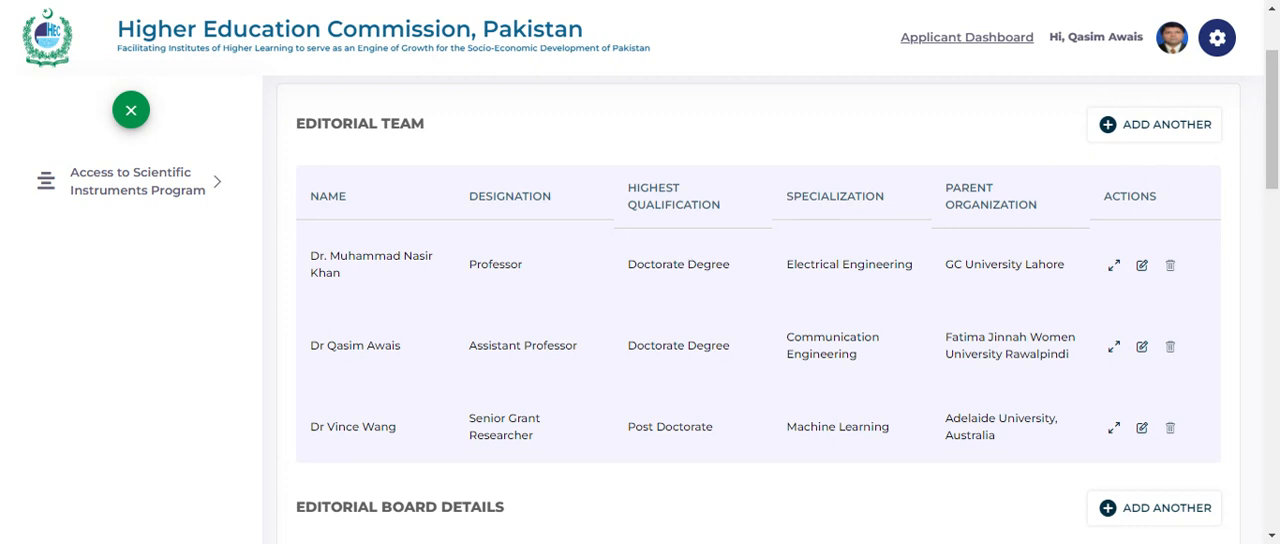
- Look through the Editorial Board Details table, checking the members' designations, qualifications, specializations and parent organizations
scroll(758, 310, "down", 4)
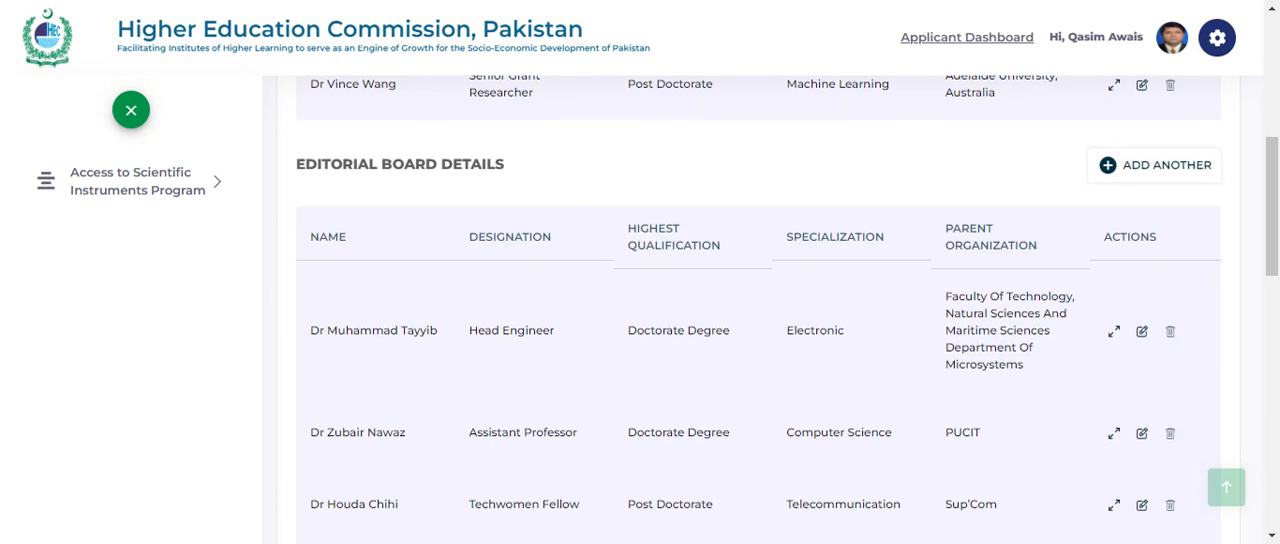
scroll(758, 310, "down", 1)
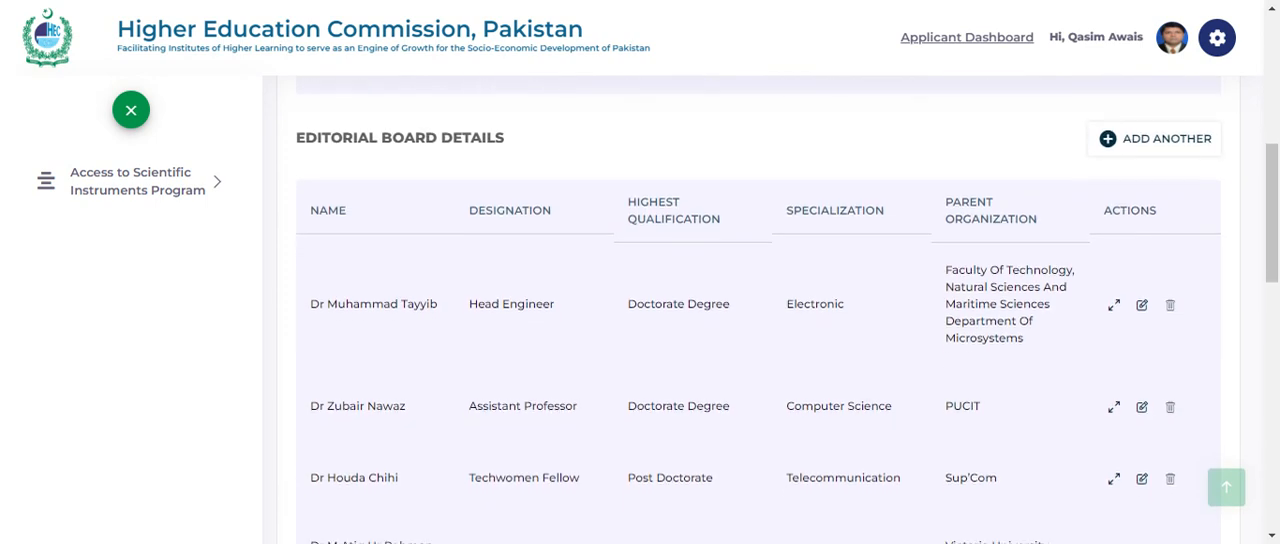
scroll(603, 157, "down", 1)
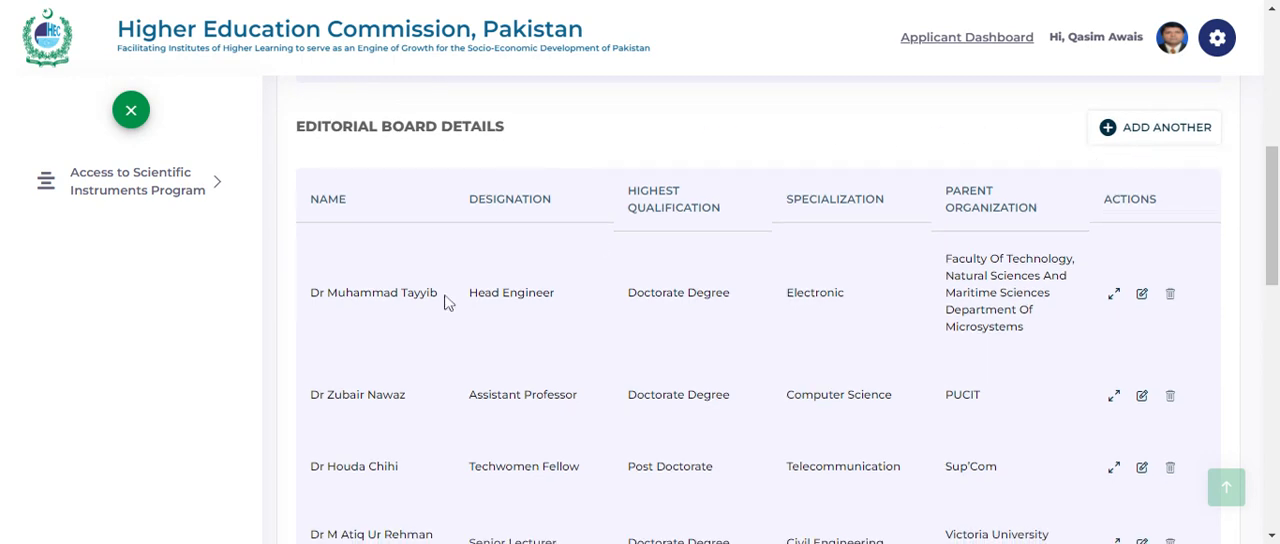
scroll(447, 302, "down", 1)
scroll(447, 302, "down", 4)
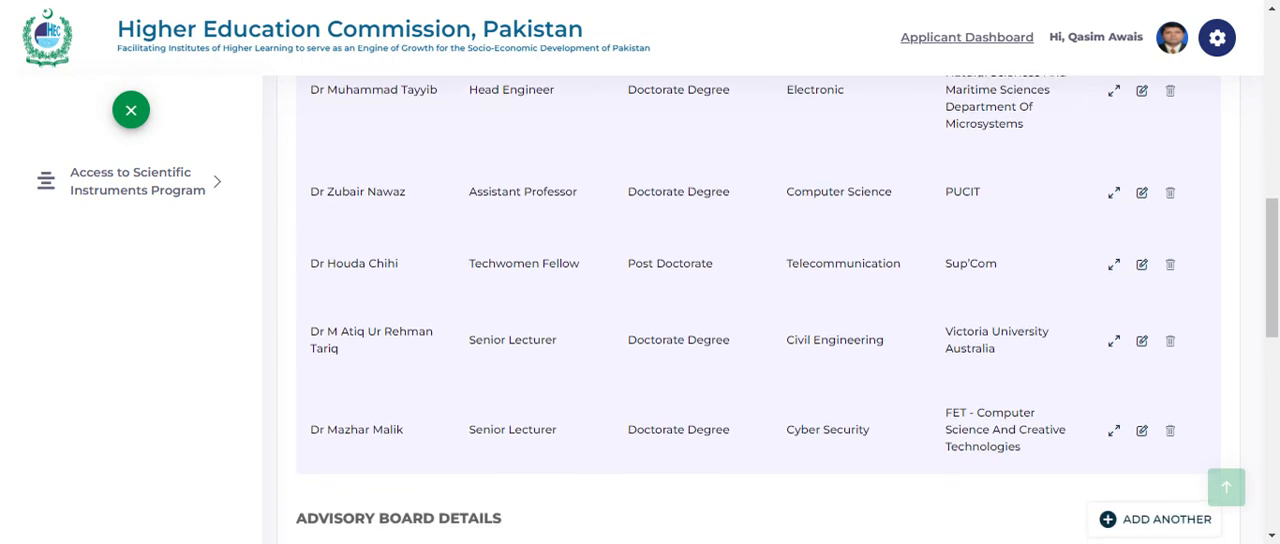
- Review the advisory board entries and the undertaking on members' consent, and proceed to the Peer Review section
scroll(758, 310, "down", 1)
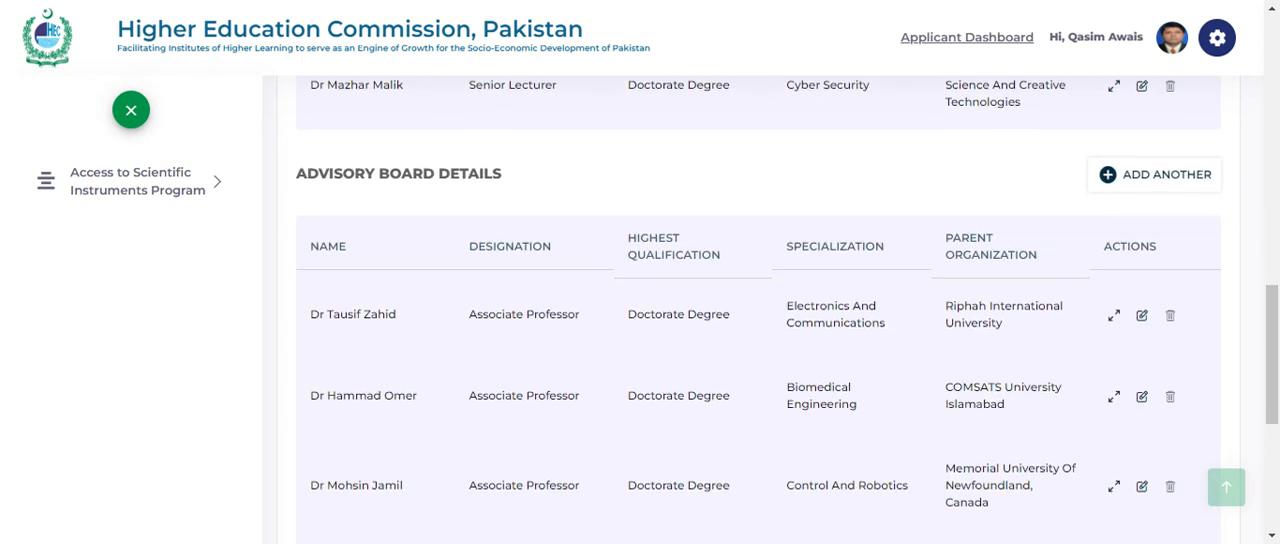
scroll(758, 310, "down", 1)
scroll(758, 310, "down", 3)
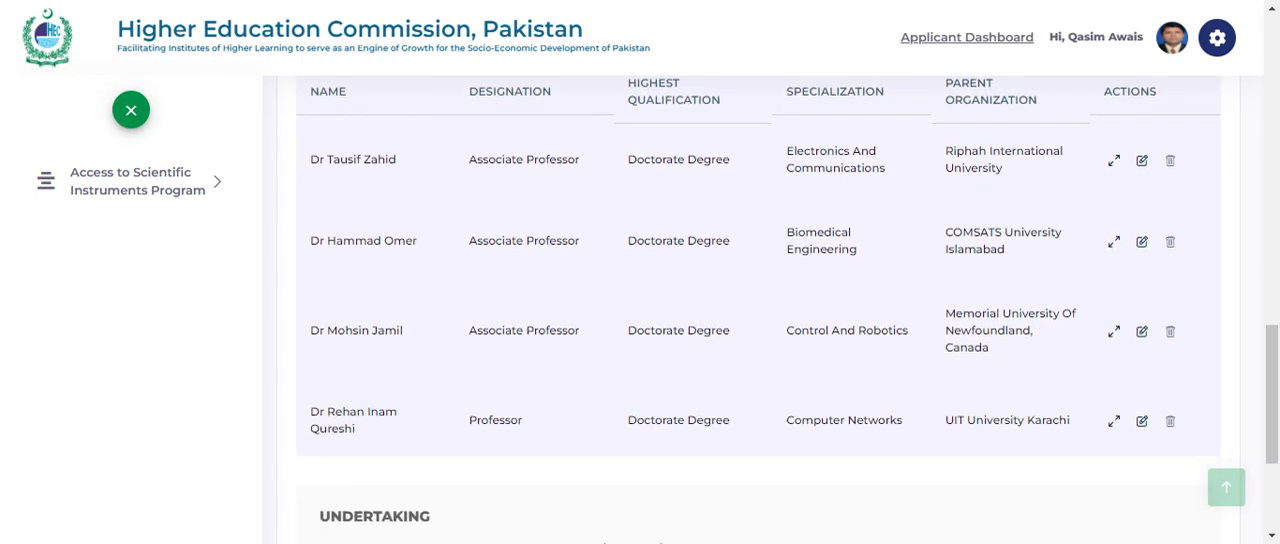
scroll(400, 354, "down", 1)
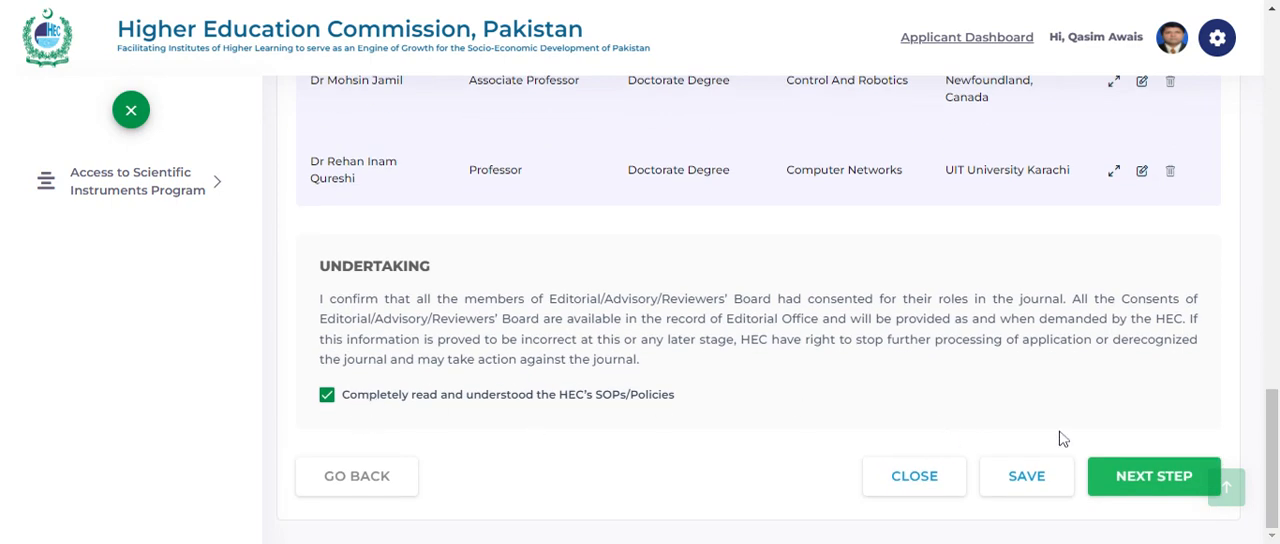
left_click(1135, 476)
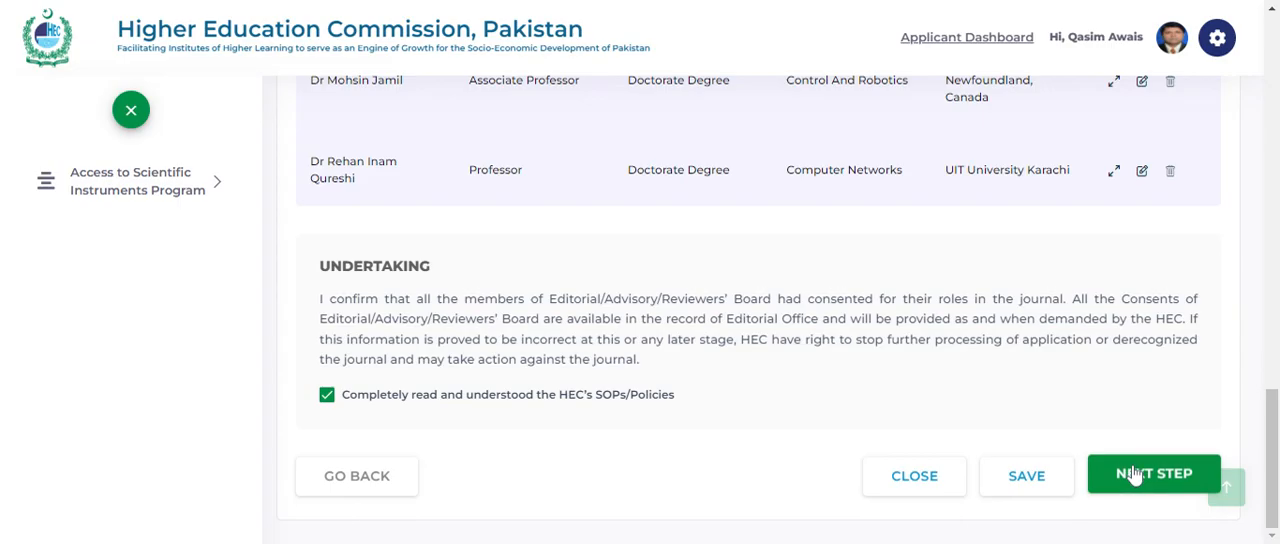
- Check the peer reviewer answers on international experts, review system, number of reviews per article and Open Journal System link
scroll(664, 331, "down", 1)
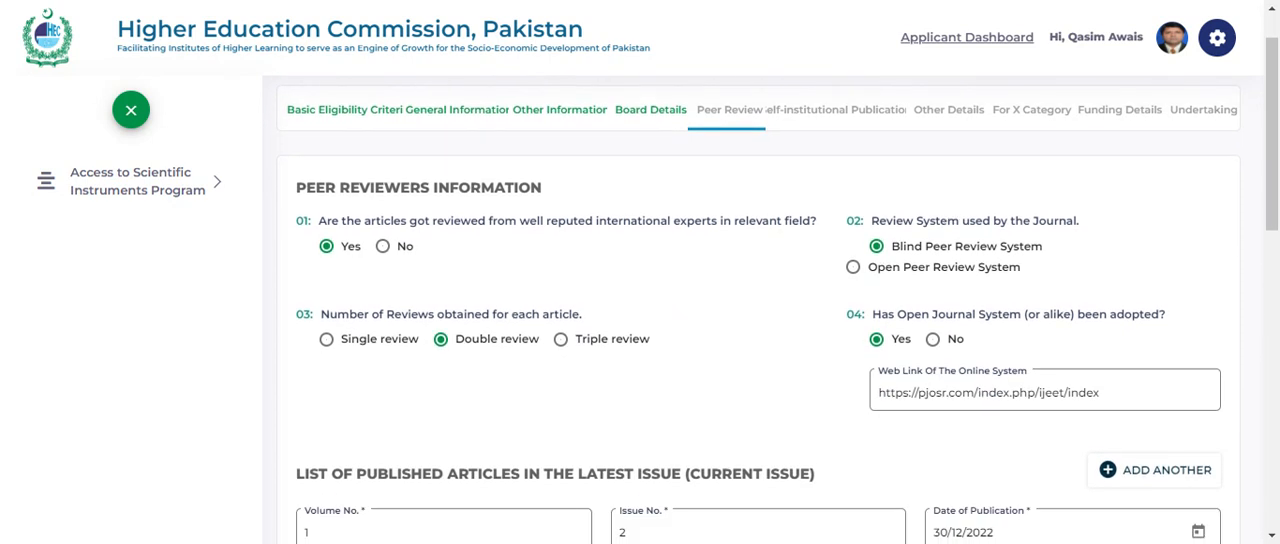
scroll(604, 312, "down", 1)
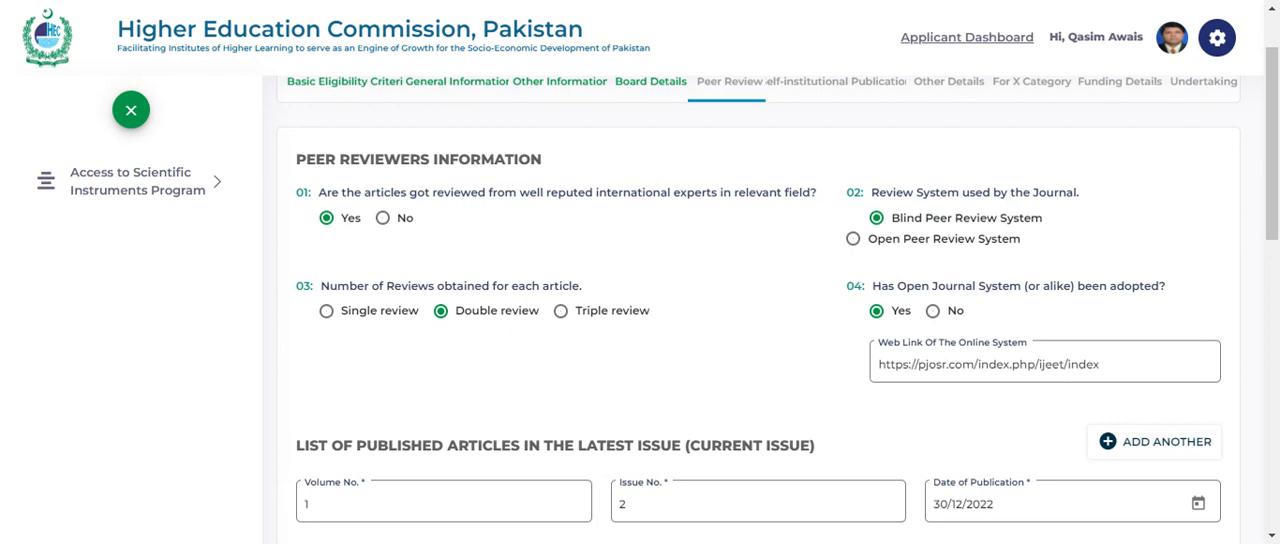
scroll(606, 357, "down", 1)
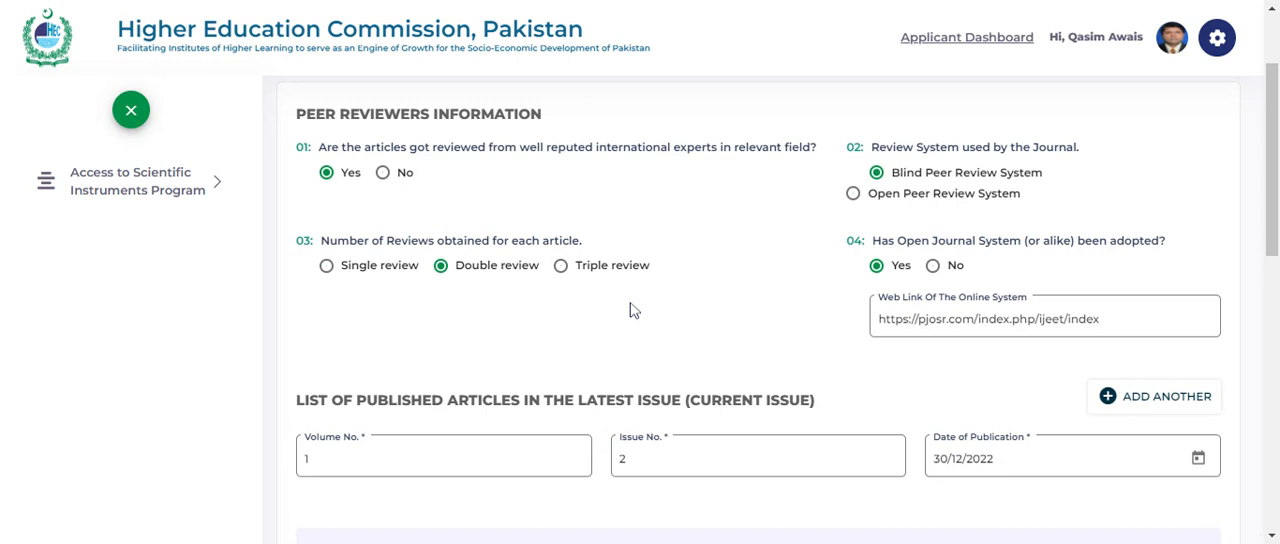
- Inspect the latest issue's volume, issue and publication date fields and its published articles' titles, similarity indexes and hyperlinks
scroll(632, 310, "down", 2)
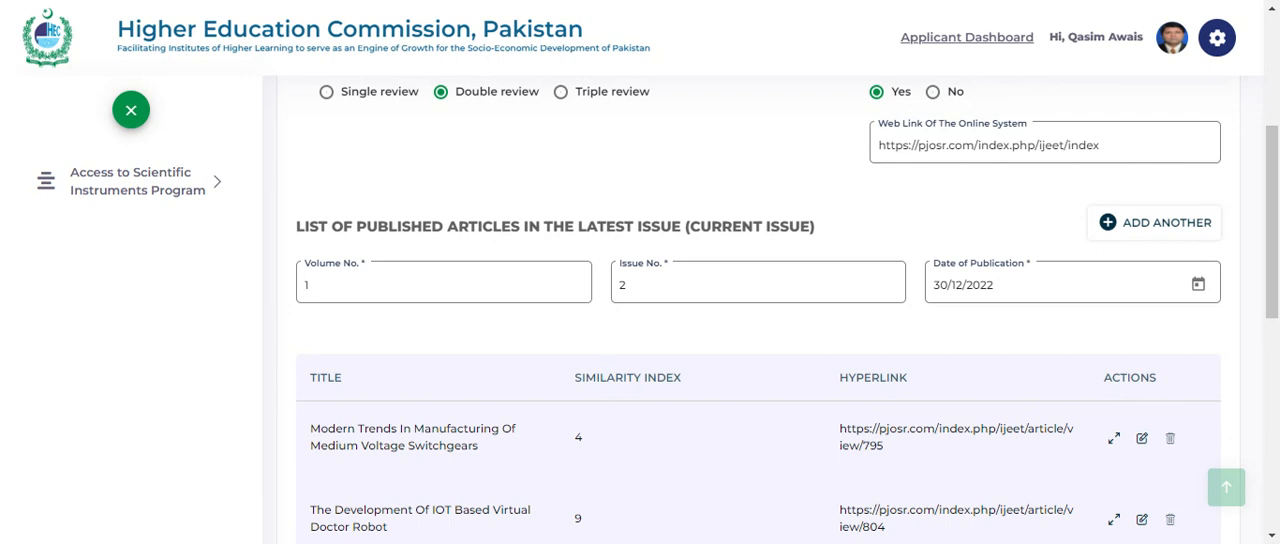
scroll(758, 230, "down", 1)
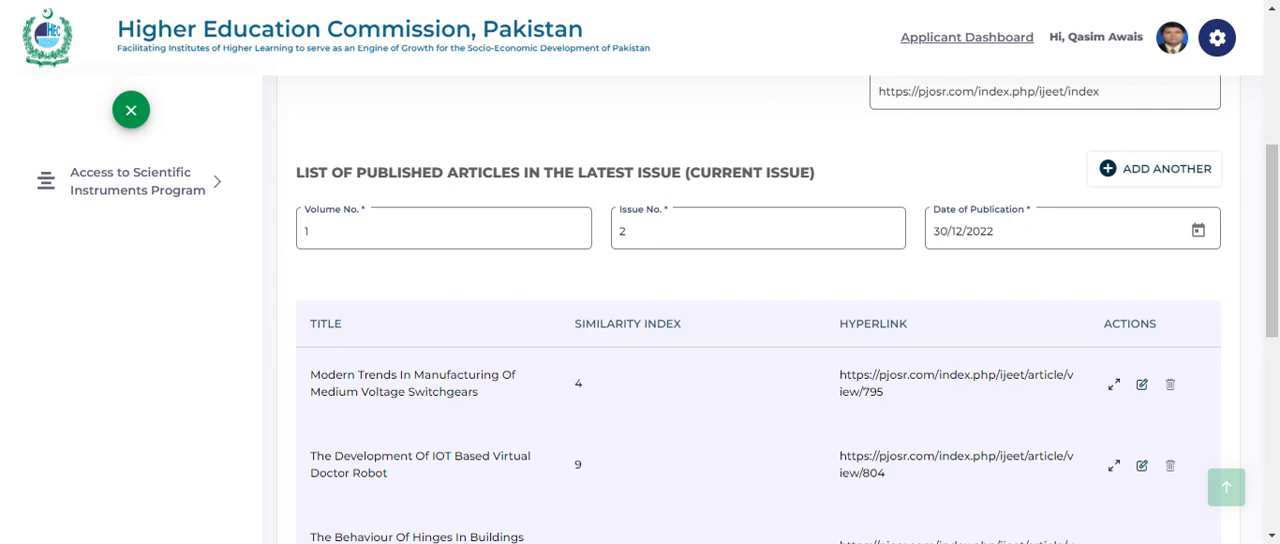
left_click(685, 224)
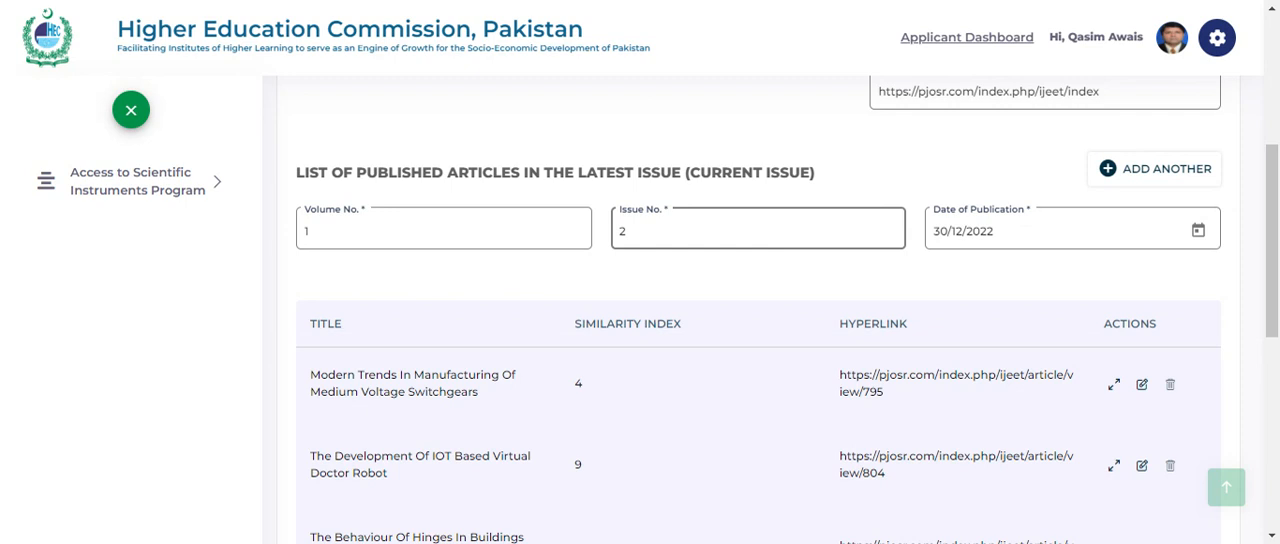
- Look through the current issue's published articles table, comparing the similarity index and hyperlink listed for each article
left_click(557, 248)
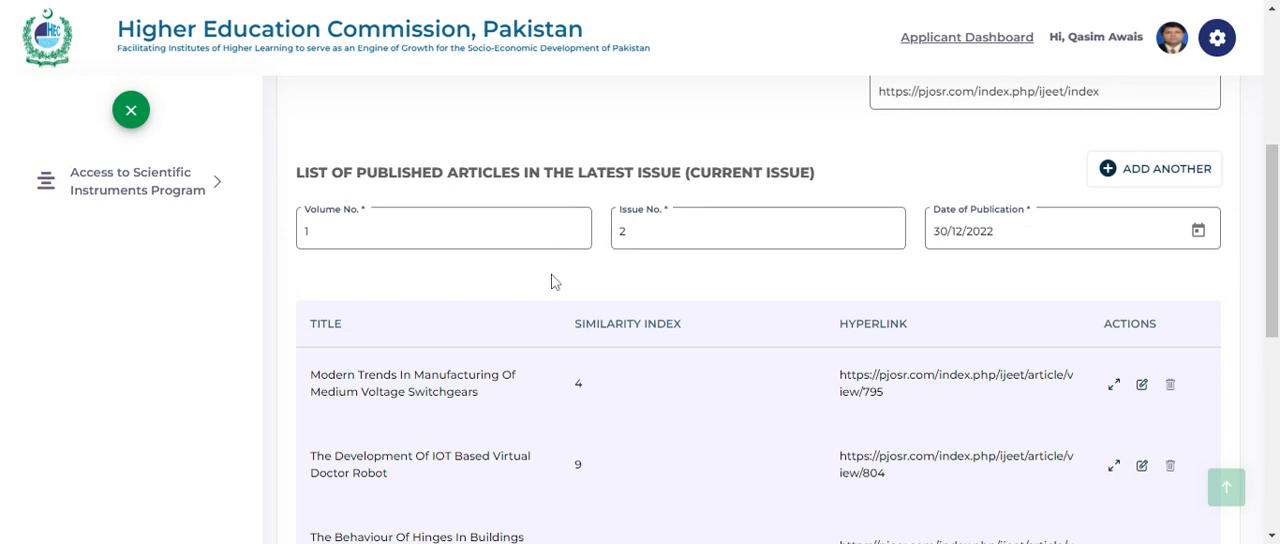
scroll(551, 278, "down", 1)
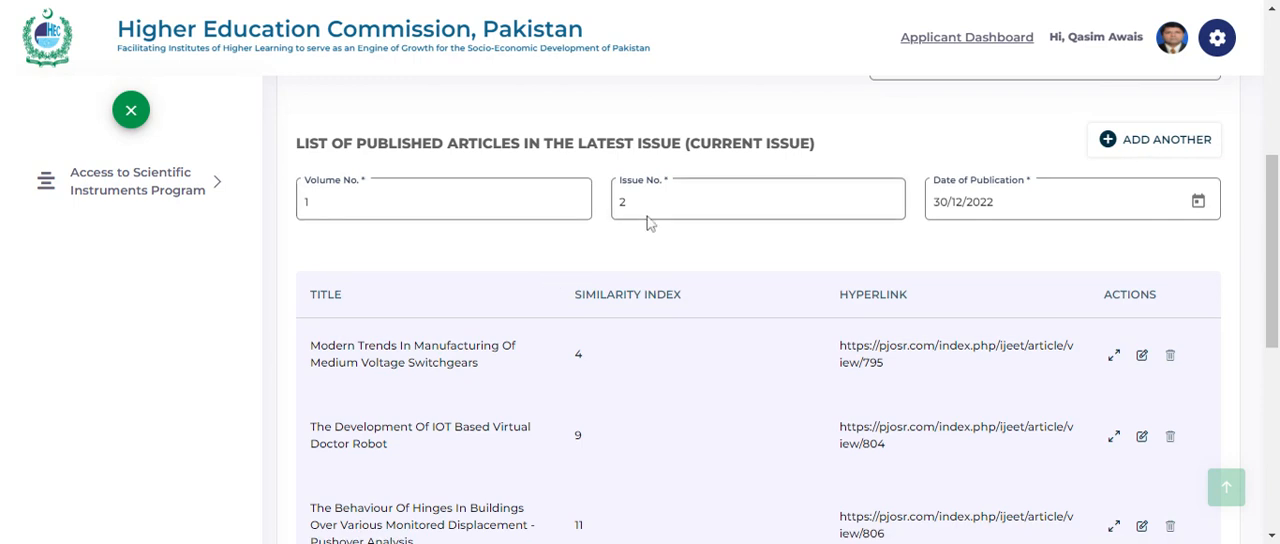
scroll(757, 244, "down", 1)
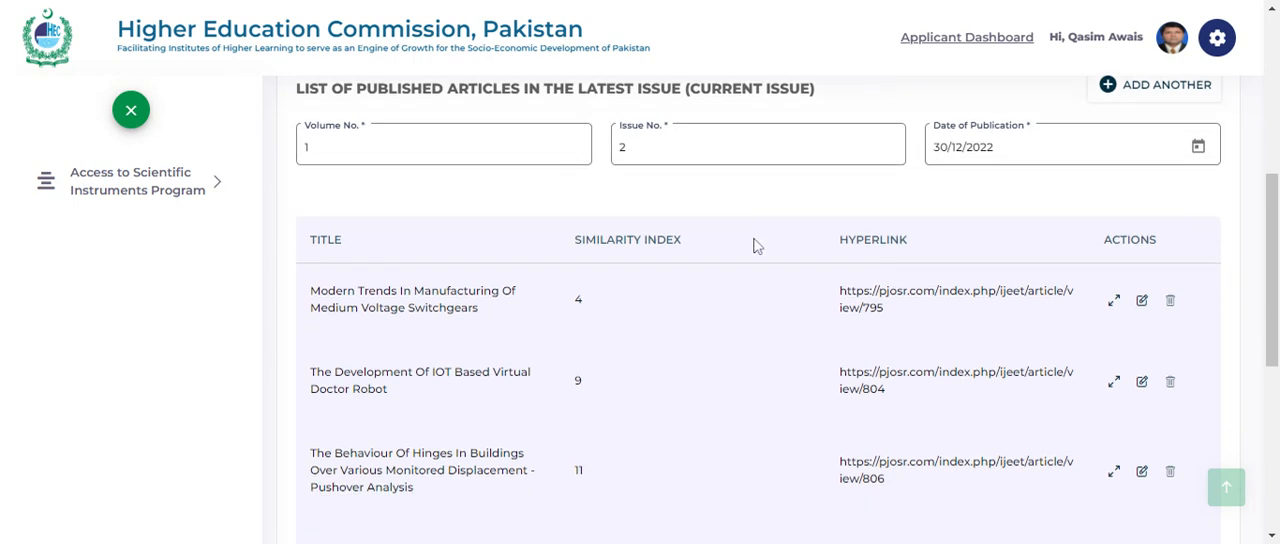
scroll(757, 244, "down", 3)
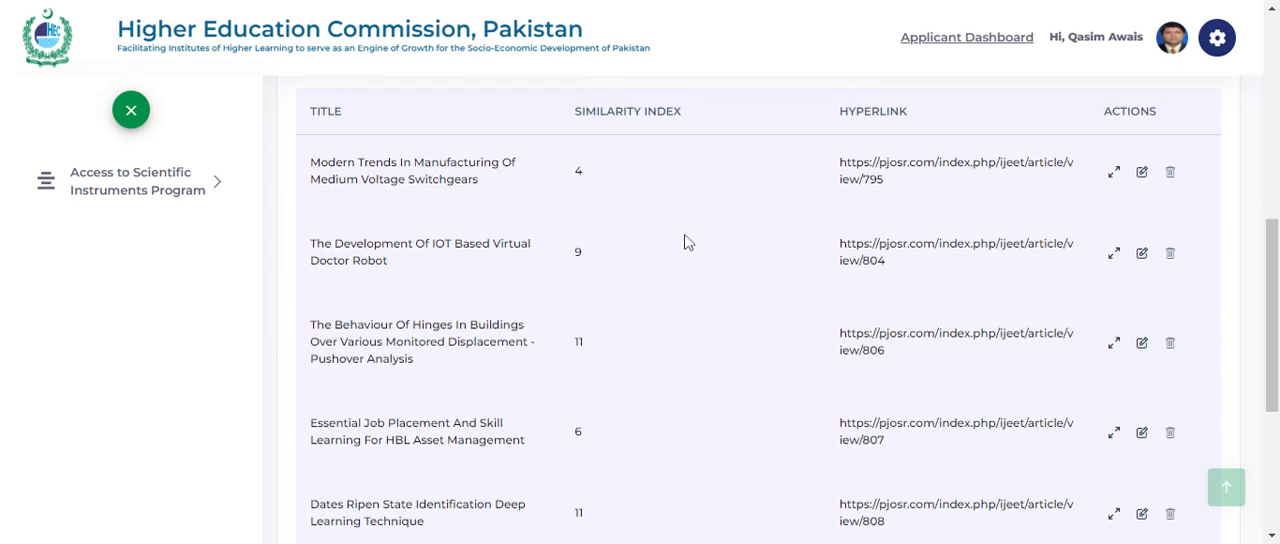
scroll(757, 300, "up", 1)
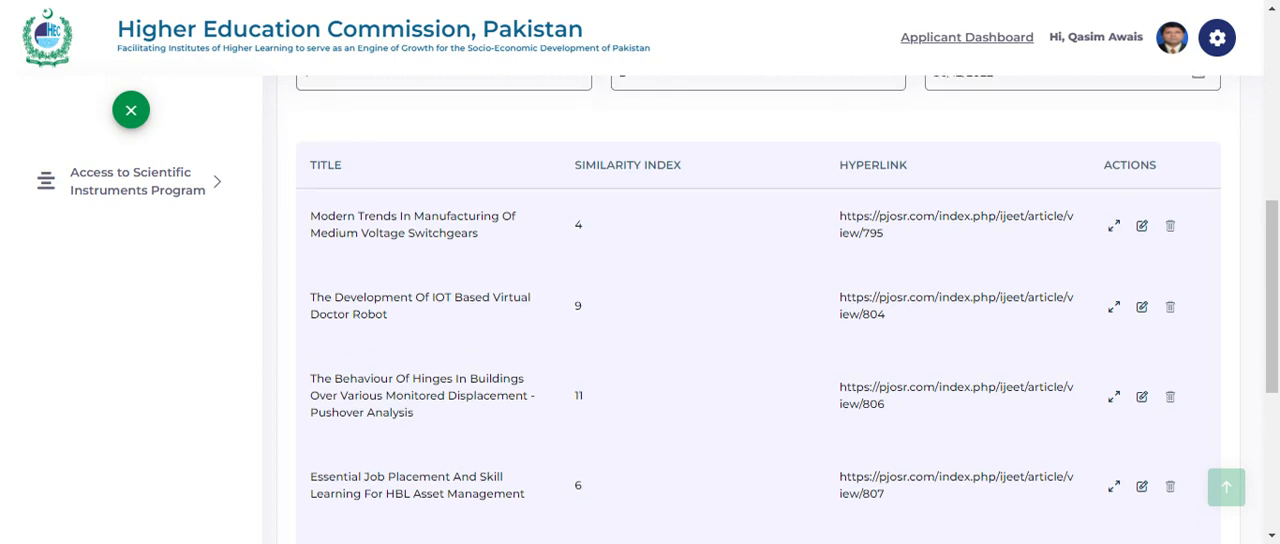
scroll(757, 300, "up", 3)
scroll(757, 300, "down", 3)
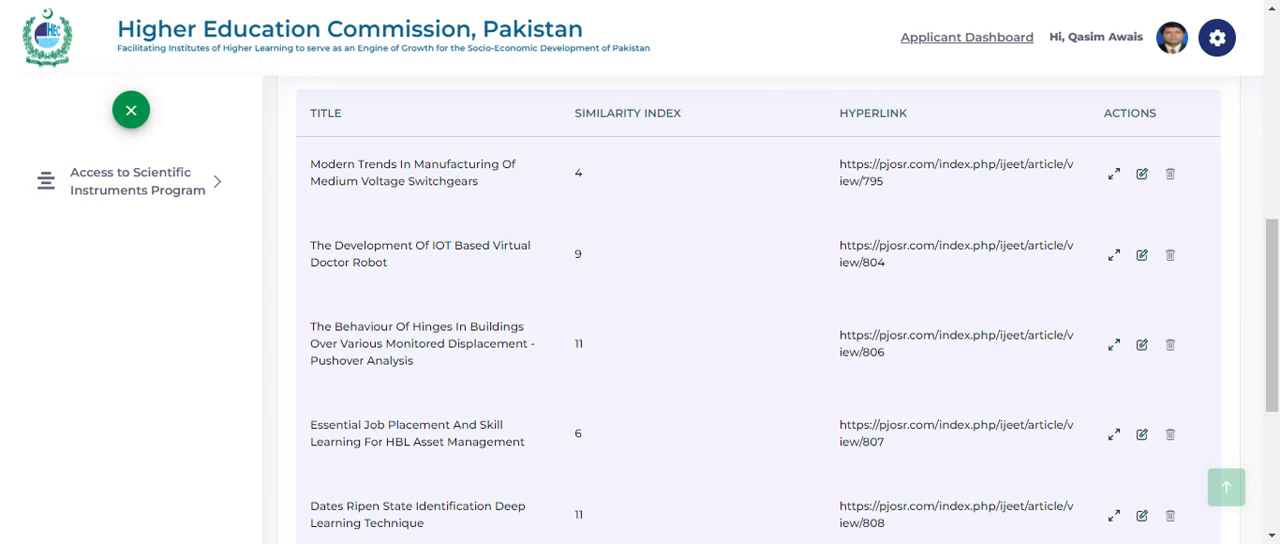
- Open the details of the article on medium voltage switchgears and check its title, similarity index, hyperlink and reviewers' details
left_click(1142, 178)
scroll(826, 175, "down", 2)
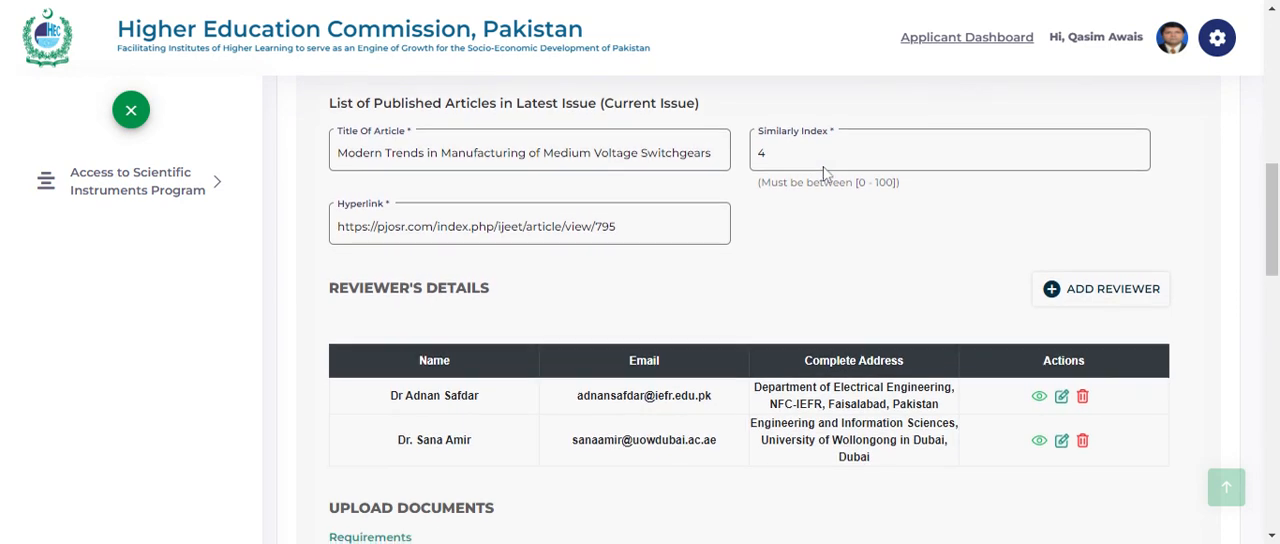
scroll(826, 175, "down", 2)
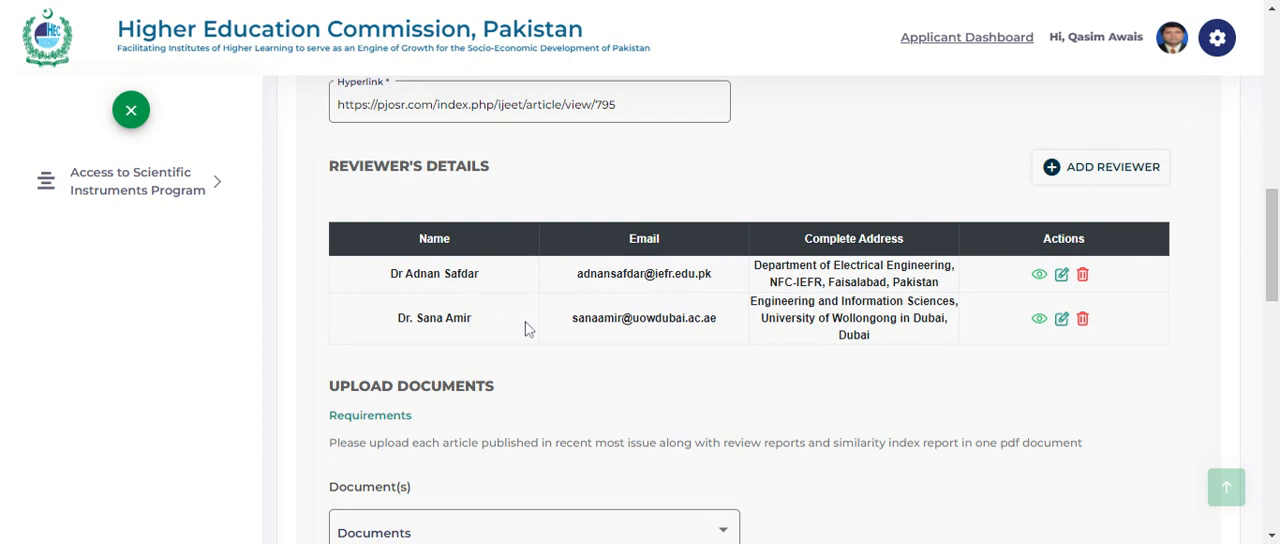
scroll(672, 352, "down", 3)
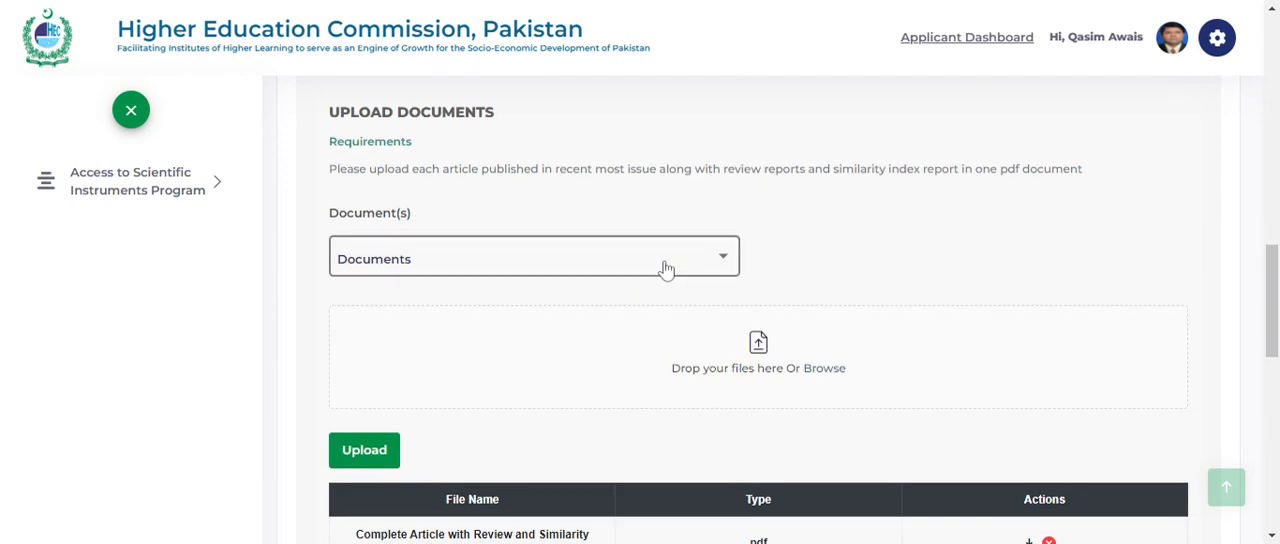
- Check the available document type and the uploaded file for the switchgears article, and close its details without saving
left_click(664, 266)
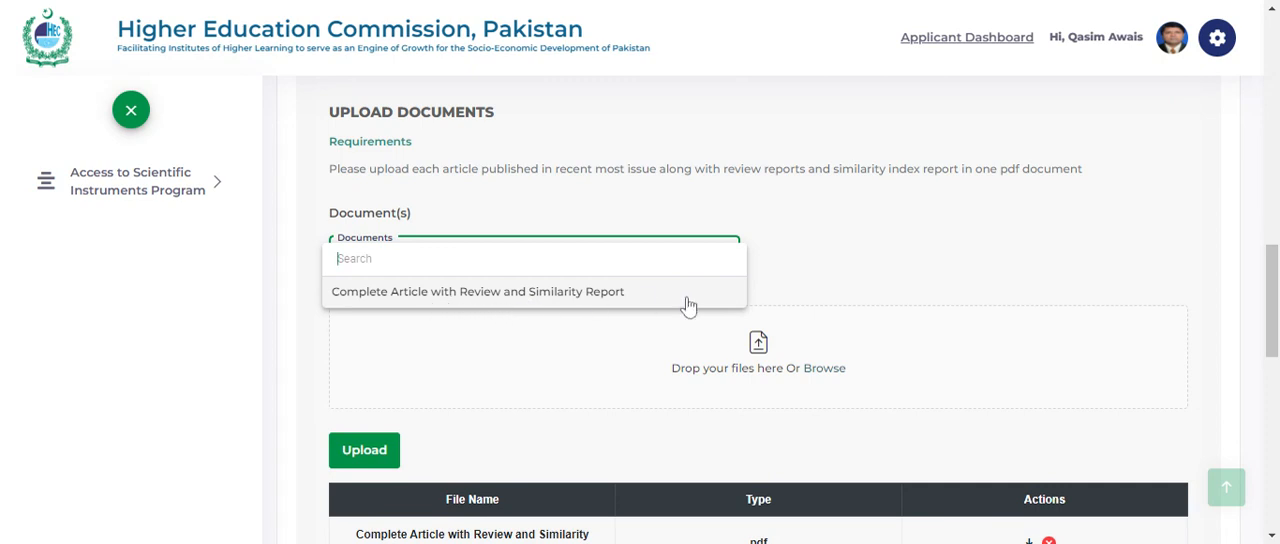
left_click(858, 228)
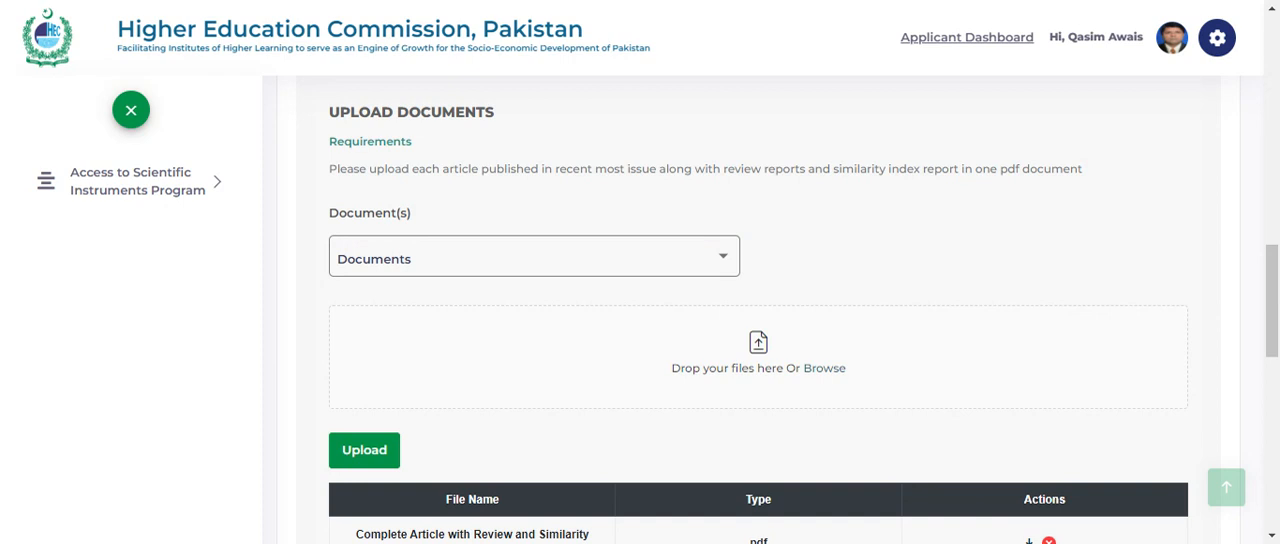
scroll(758, 310, "down", 1)
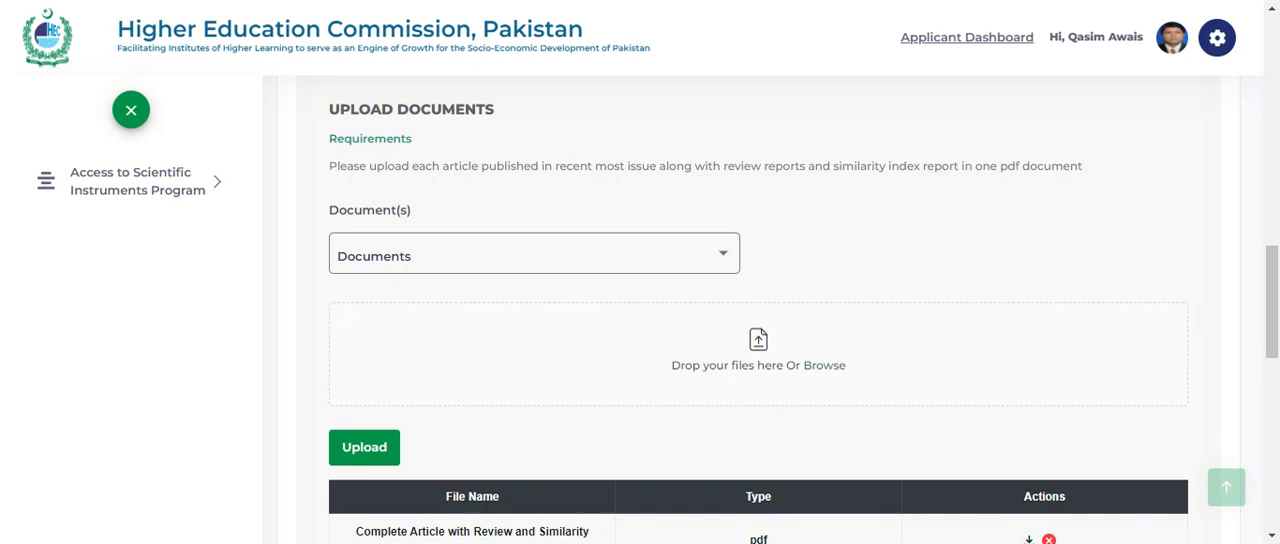
scroll(580, 337, "down", 1)
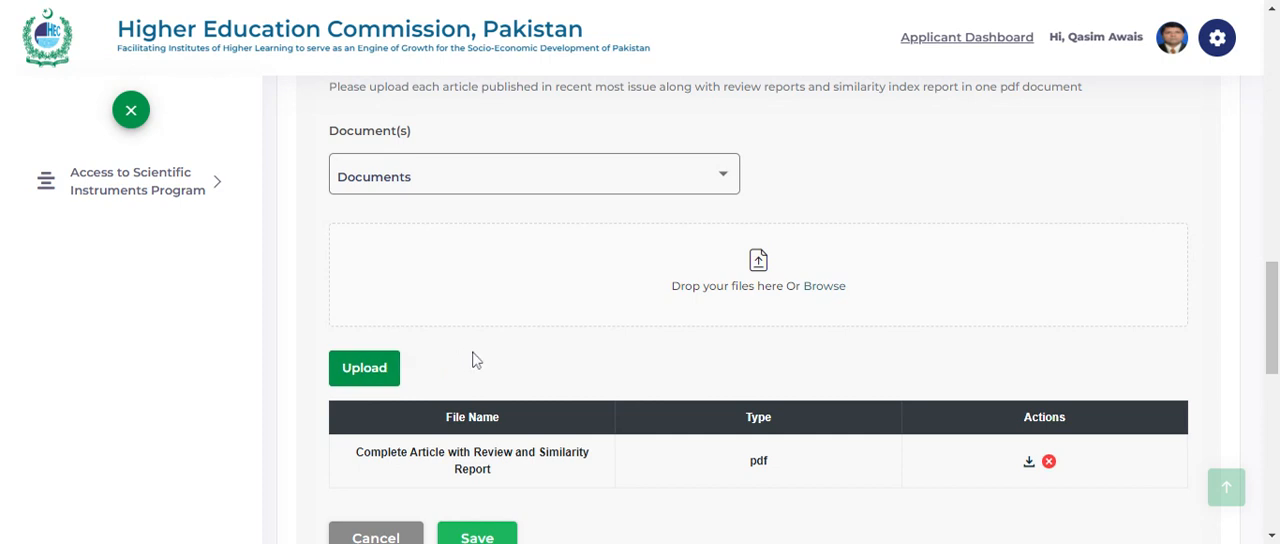
scroll(476, 360, "down", 1)
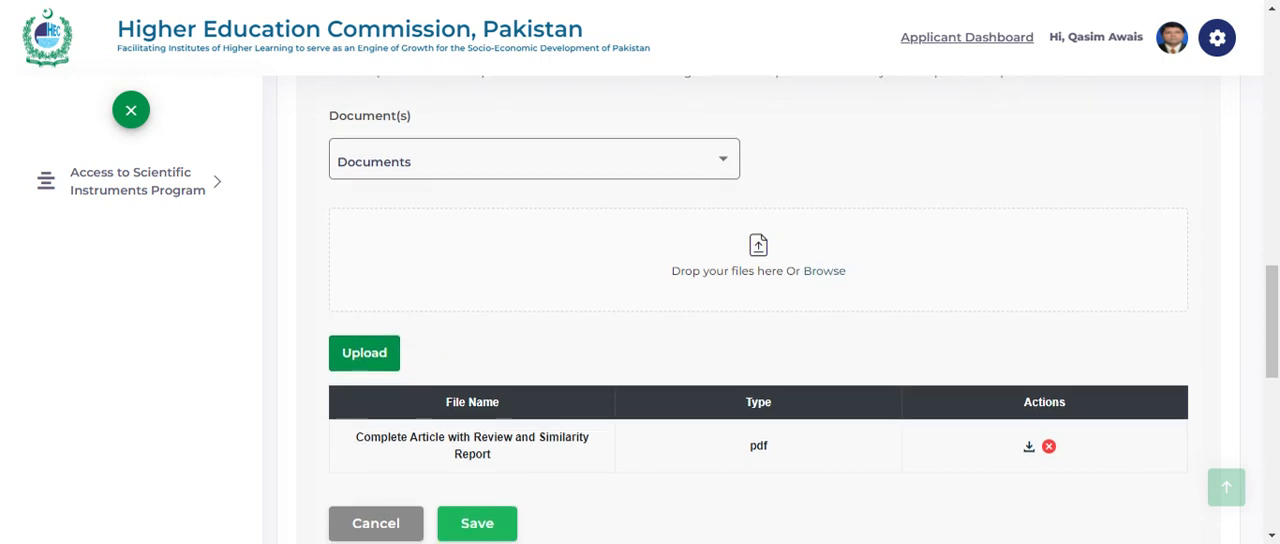
scroll(490, 400, "down", 1)
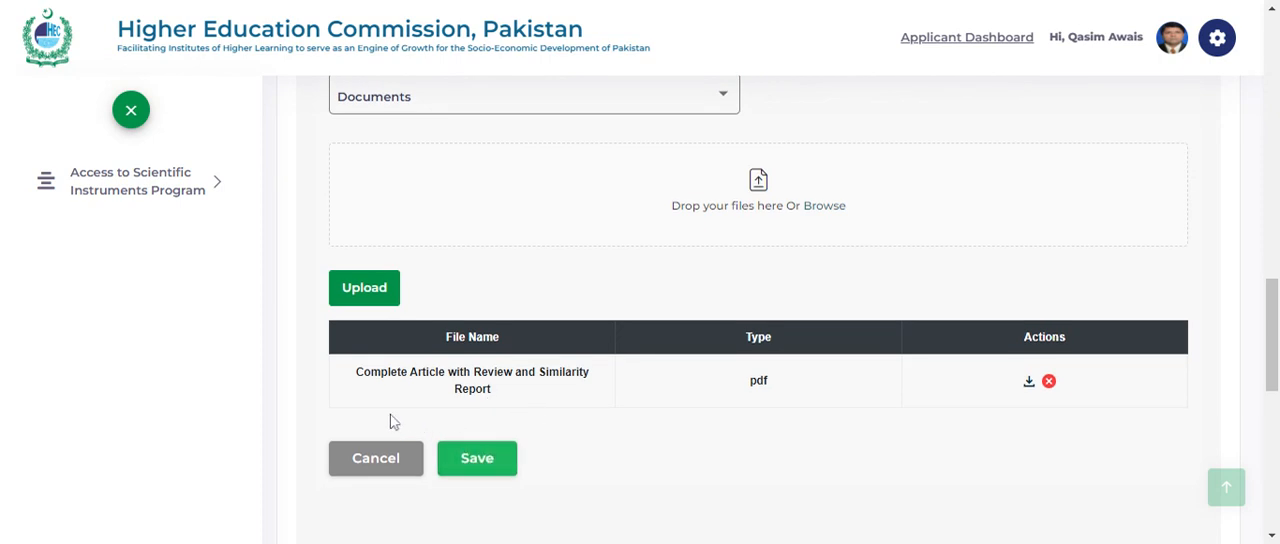
left_click(365, 466)
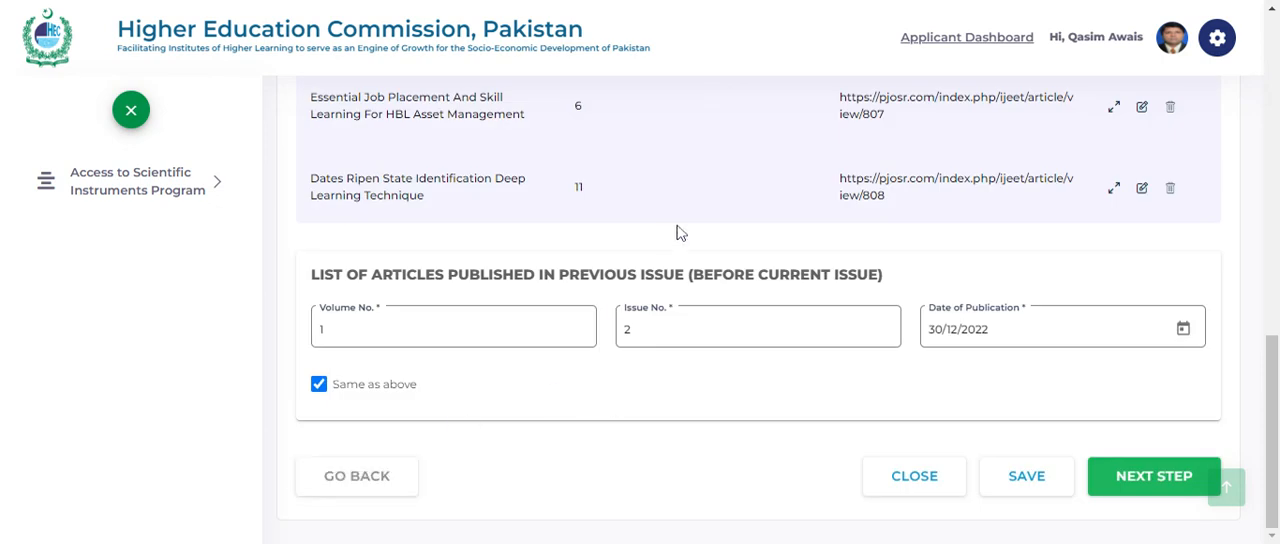
- Review the current issue's articles and the previous issue's volume, issue, date and Same as above option, and proceed to the self-institutional publications section
scroll(678, 230, "up", 3)
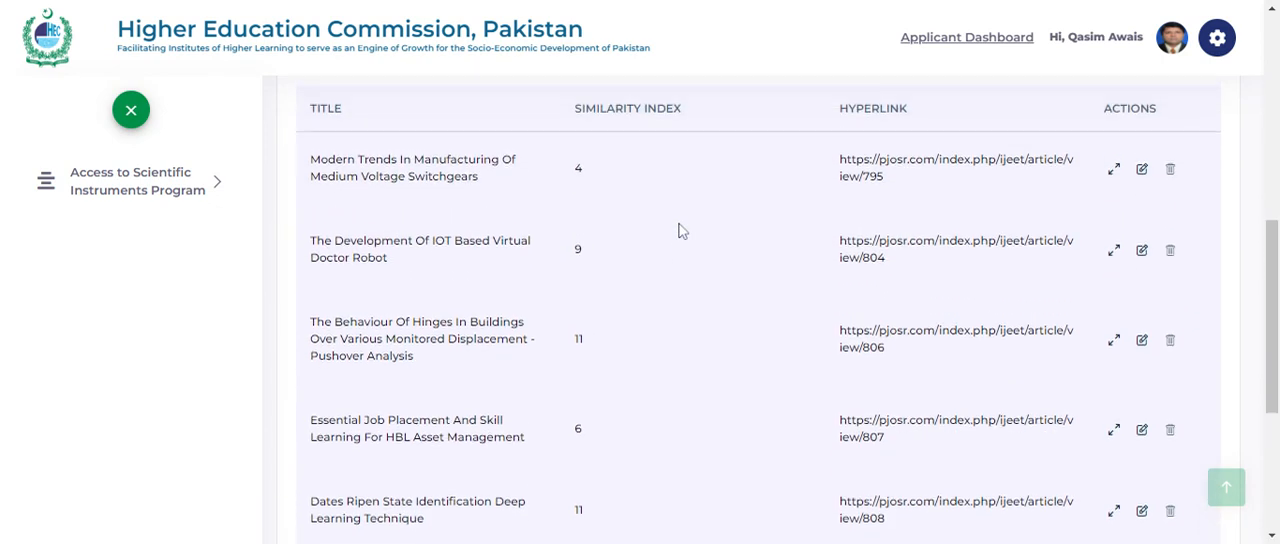
scroll(678, 230, "up", 2)
scroll(678, 300, "down", 2)
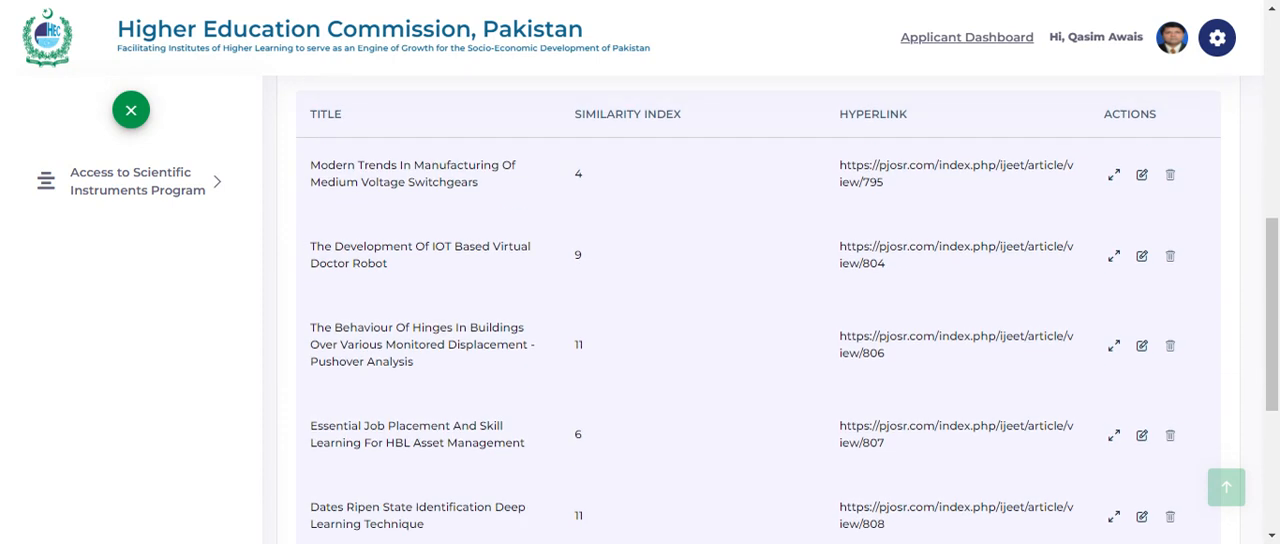
scroll(678, 310, "down", 3)
scroll(530, 318, "down", 2)
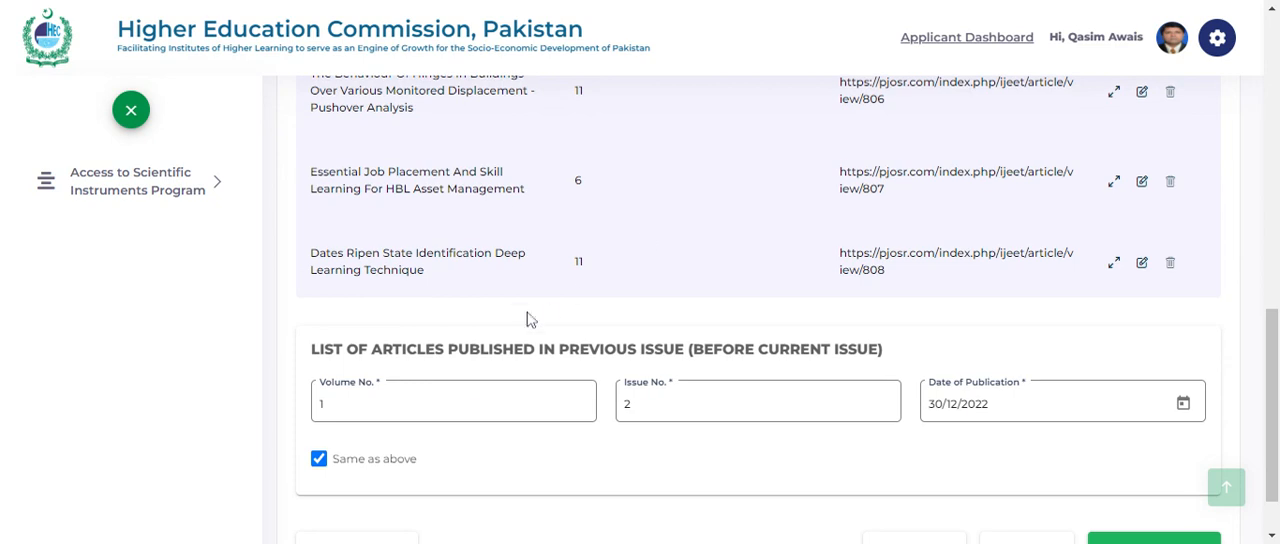
scroll(388, 405, "down", 1)
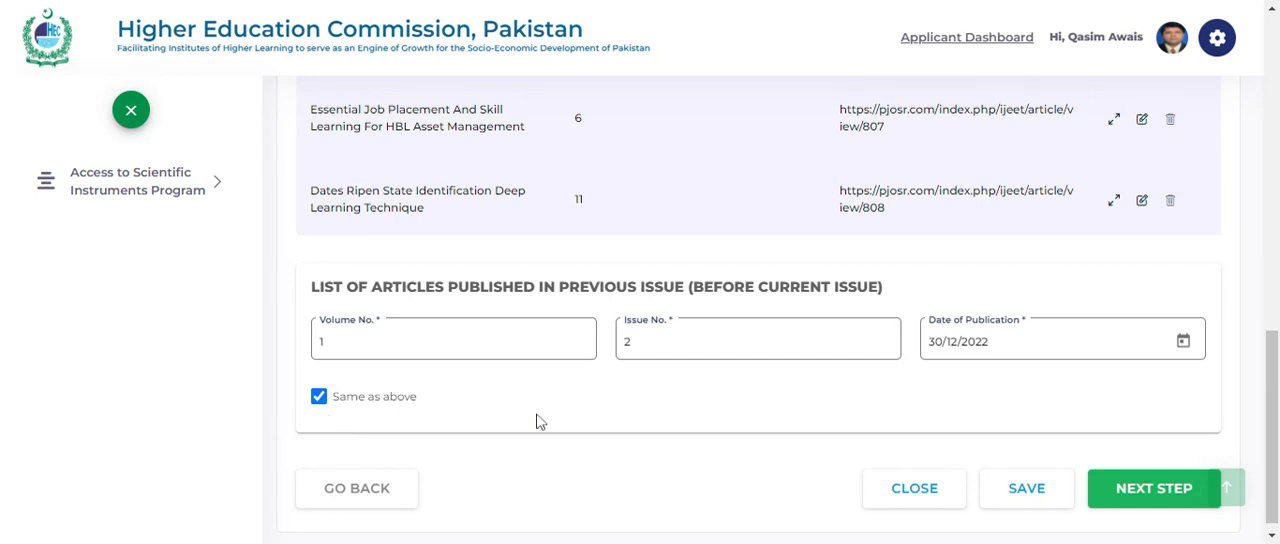
scroll(540, 422, "down", 1)
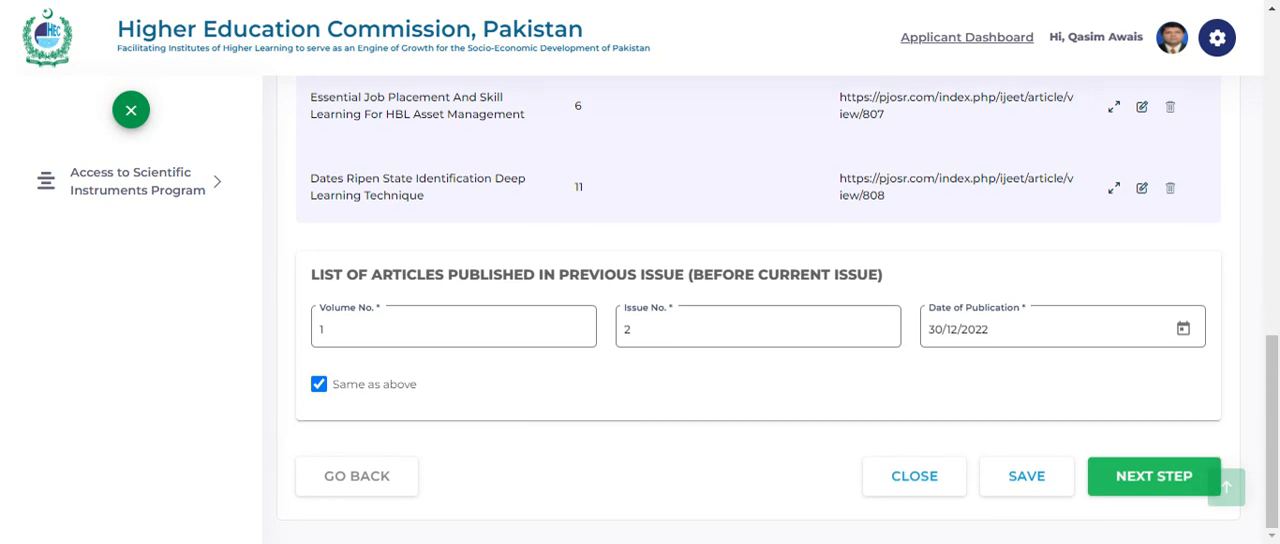
left_click(1136, 480)
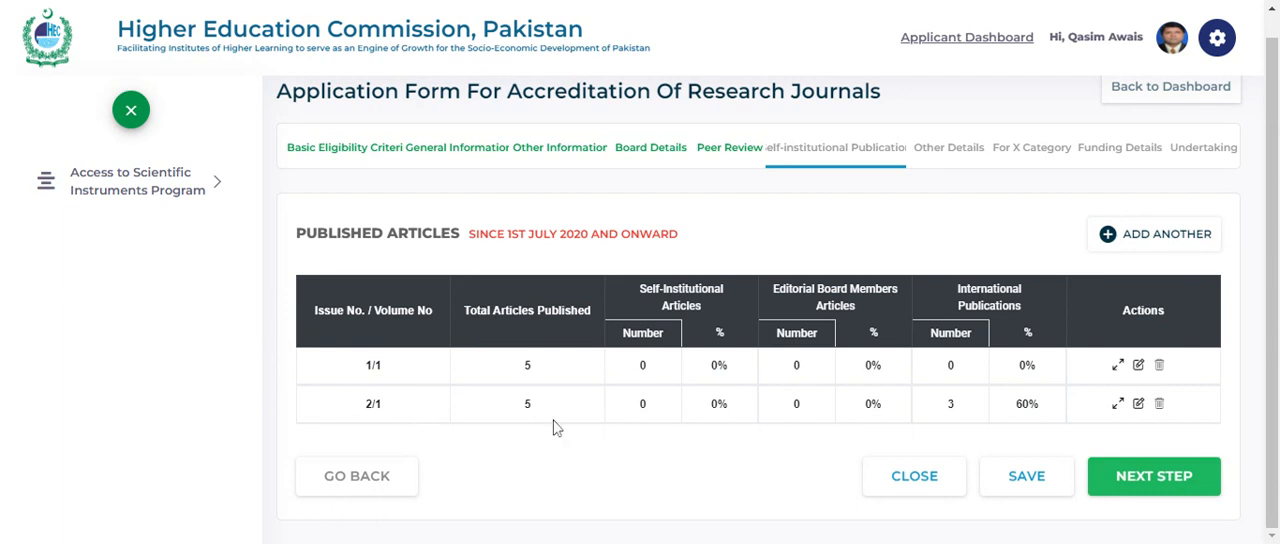
- Change the issue and volume label of the 1/1 published articles entry to "Volume 1, Issue 1" and save the entry
left_click(1139, 366)
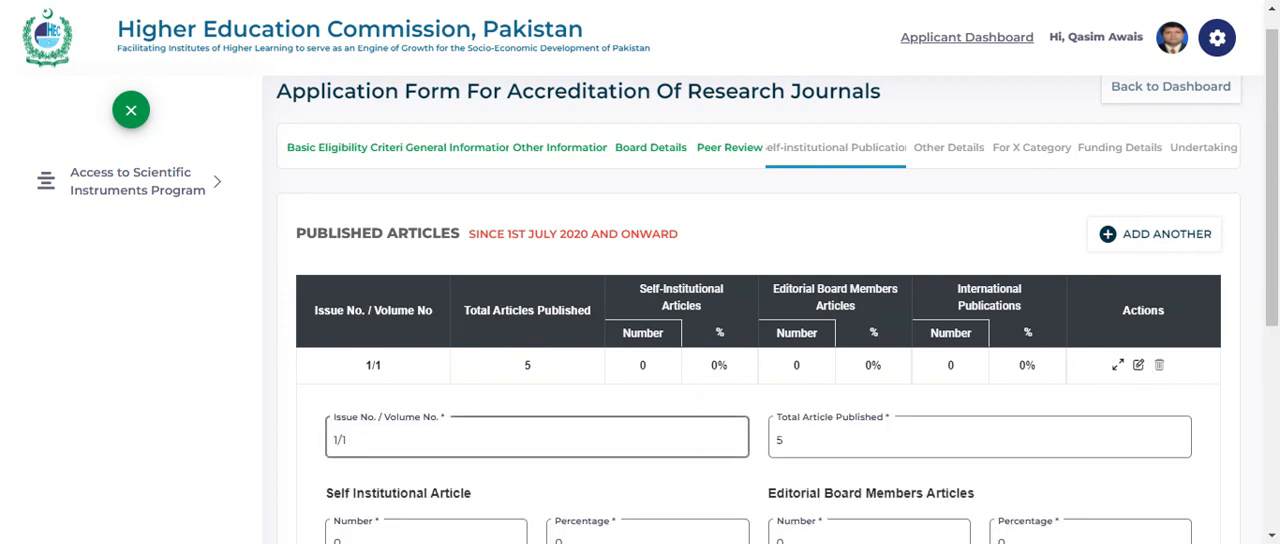
left_click(347, 440)
key("BackSpace")
key("BackSpace")
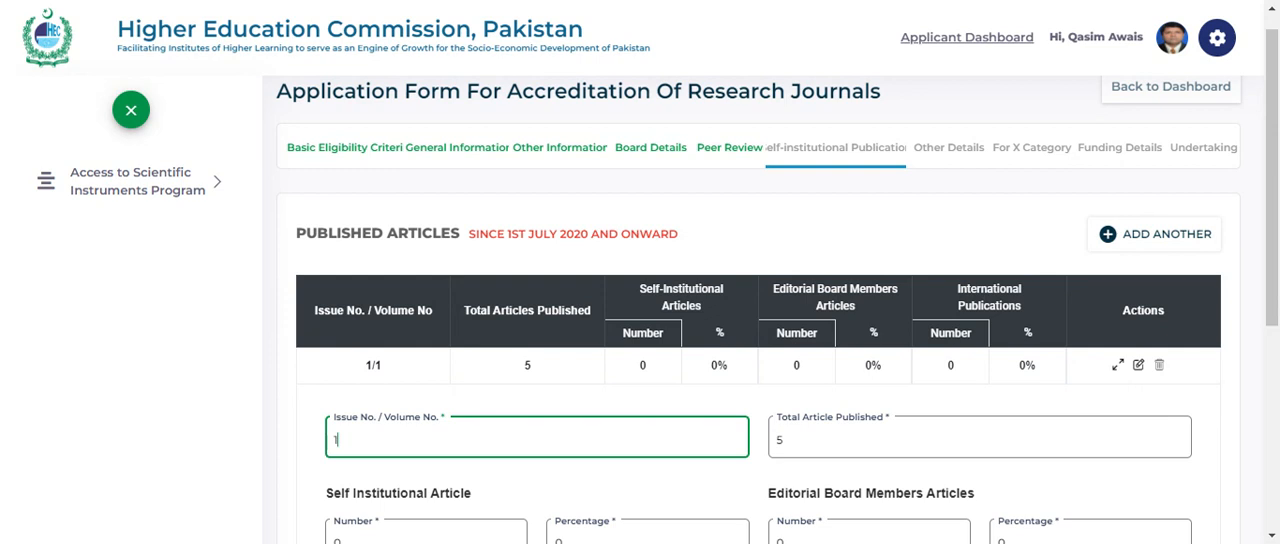
key("BackSpace")
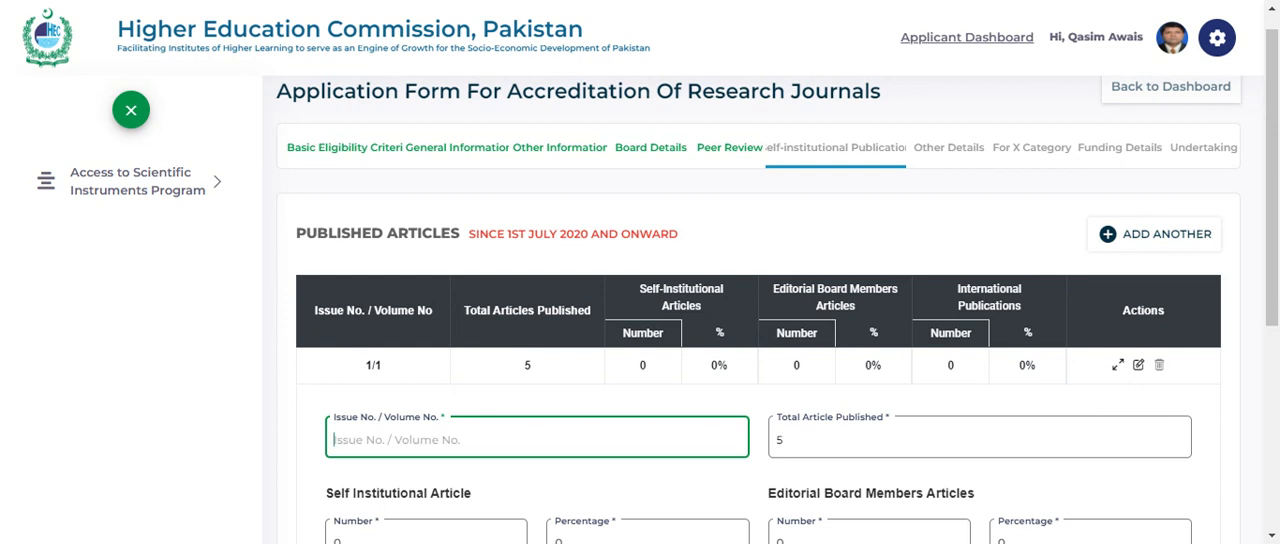
type("Volum")
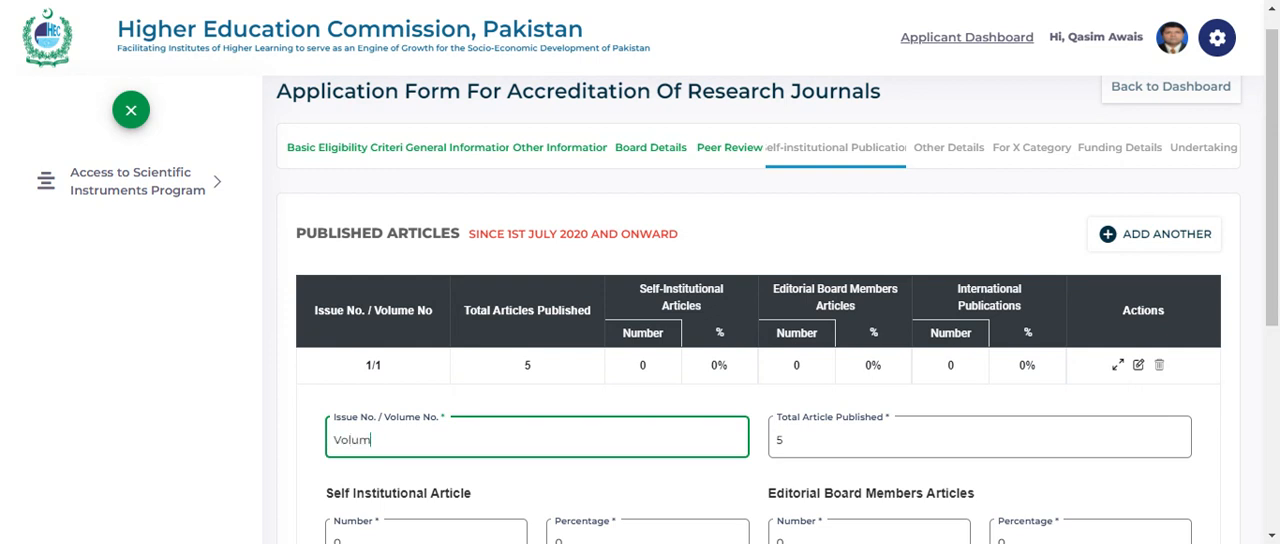
type("e 1/ 1")
key("BackSpace")
type(", Issue 1")
scroll(476, 367, "down", 1)
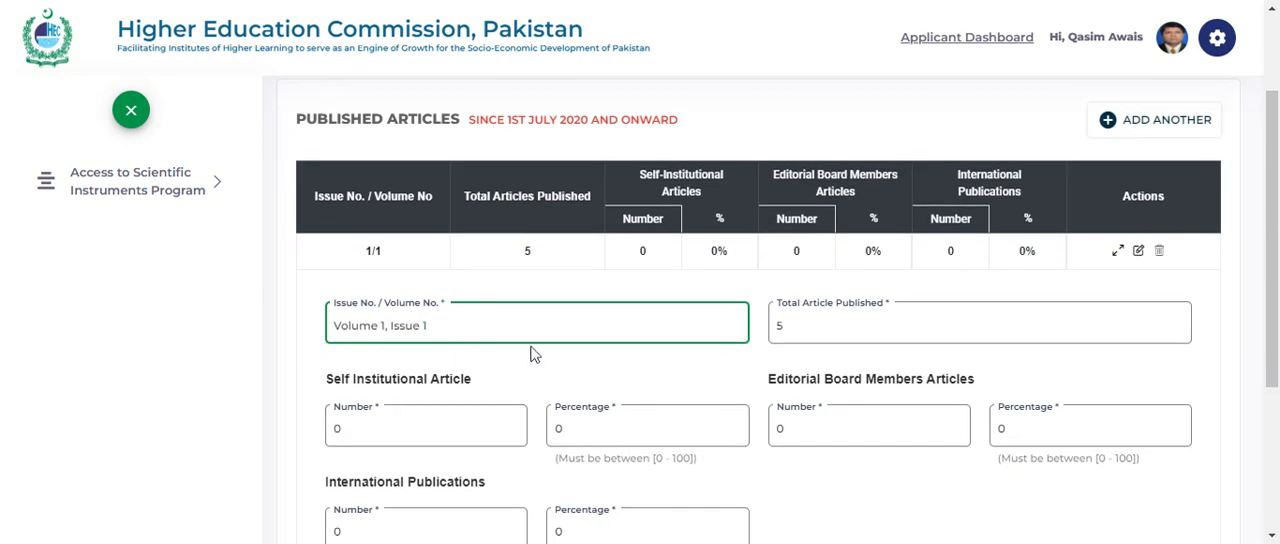
scroll(805, 335, "down", 1)
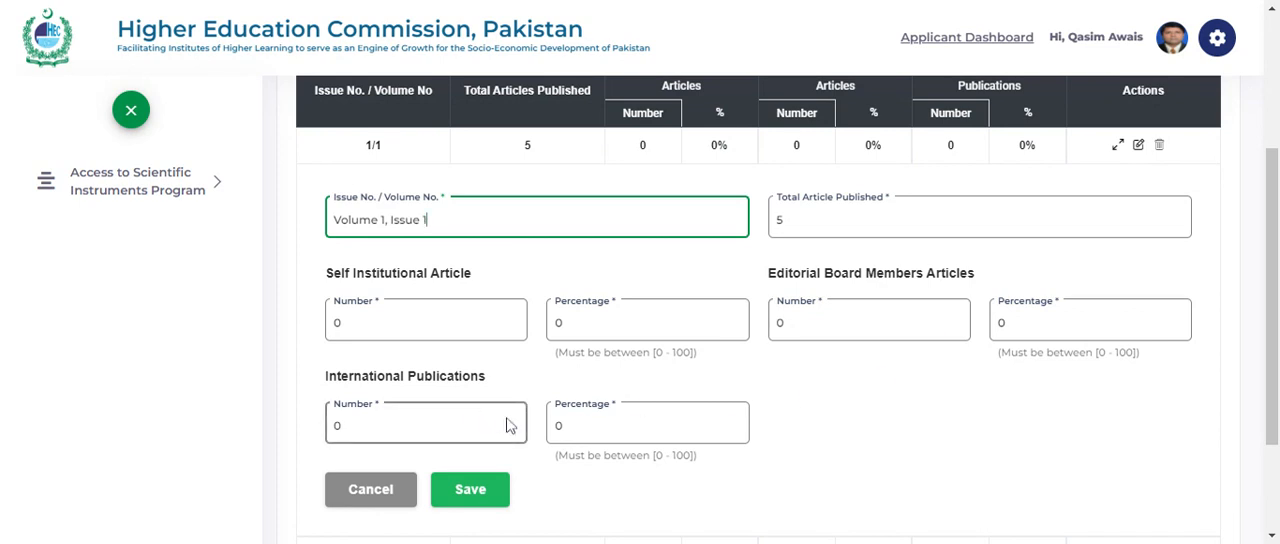
scroll(800, 402, "down", 1)
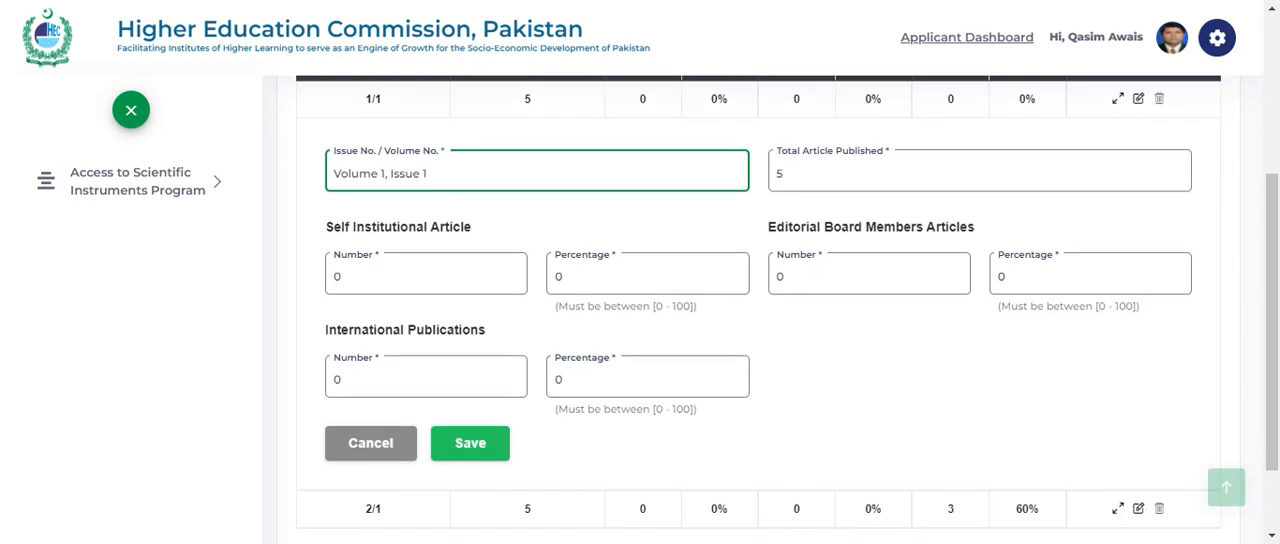
left_click(478, 447)
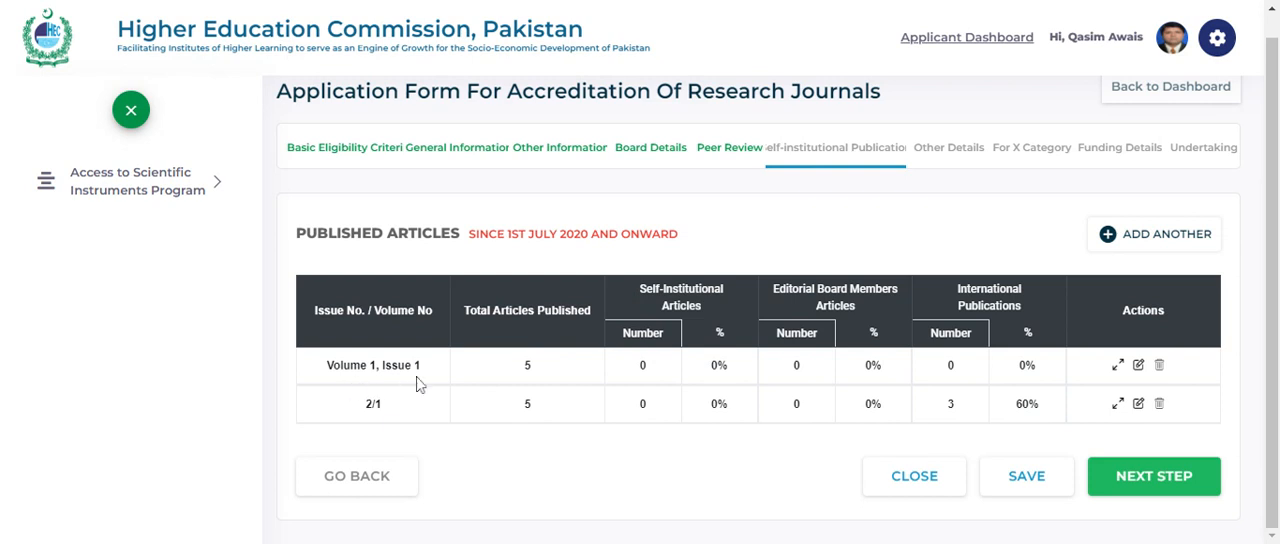
- Change the issue and volume label of the 2/1 published articles entry to "Volume 1, Issue 2" and save the entry
left_click(1138, 404)
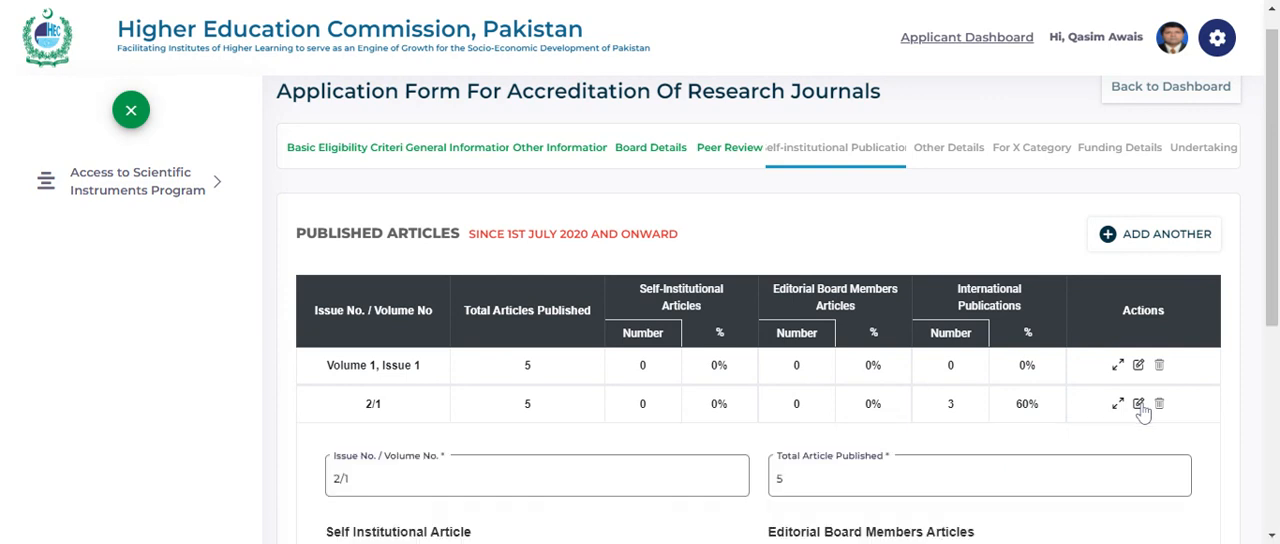
left_click(480, 488)
left_click(390, 480)
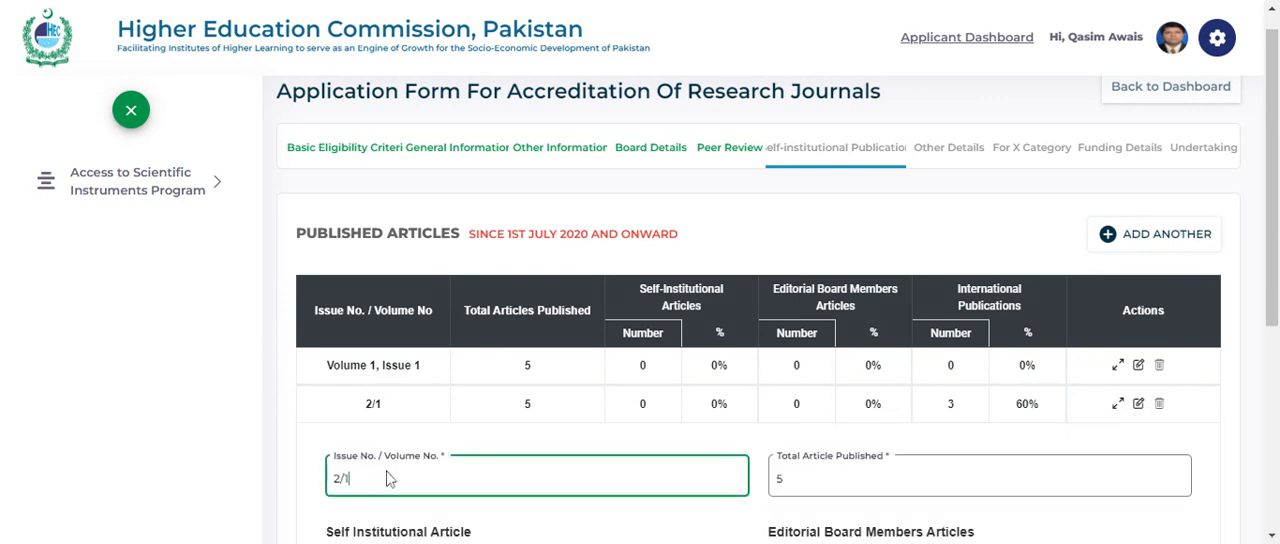
key("BackSpace")
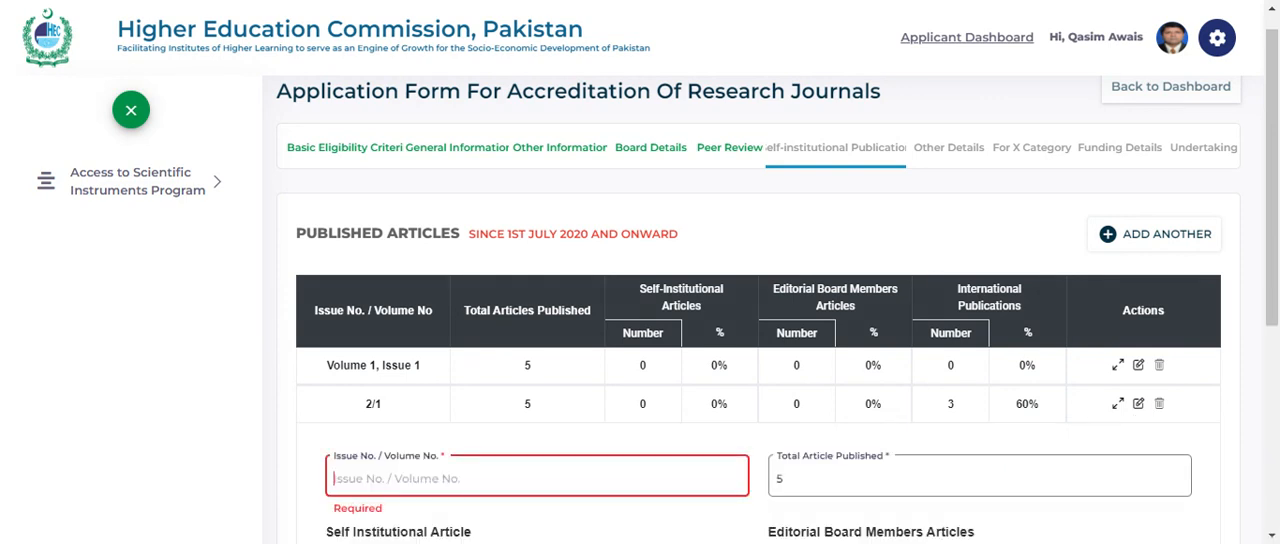
type("Volume")
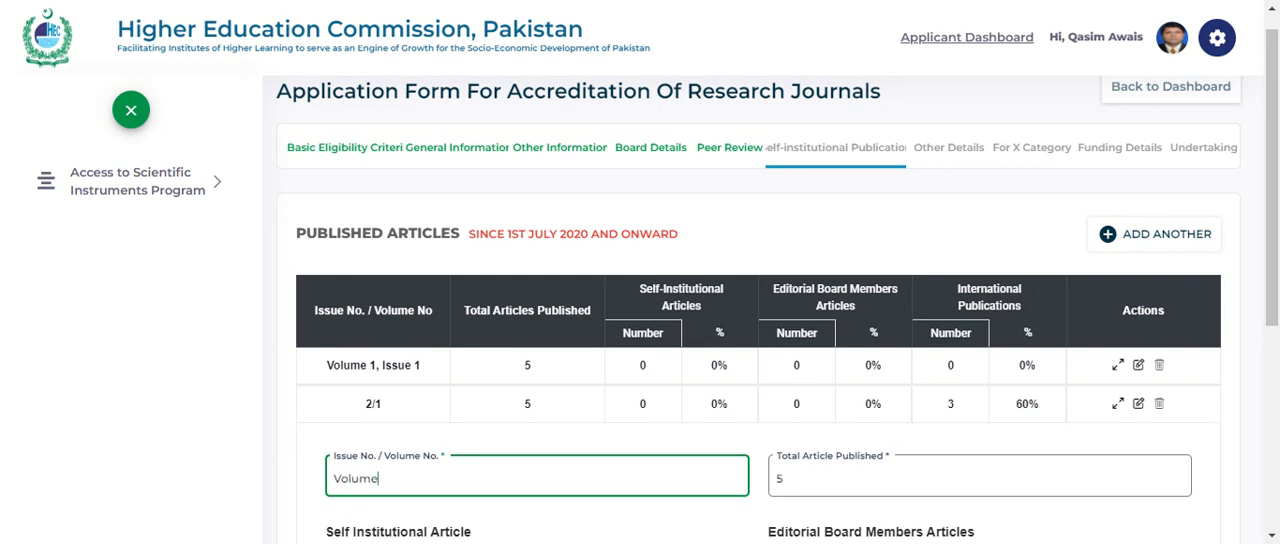
type(" 1, Issue 2")
scroll(612, 380, "down", 3)
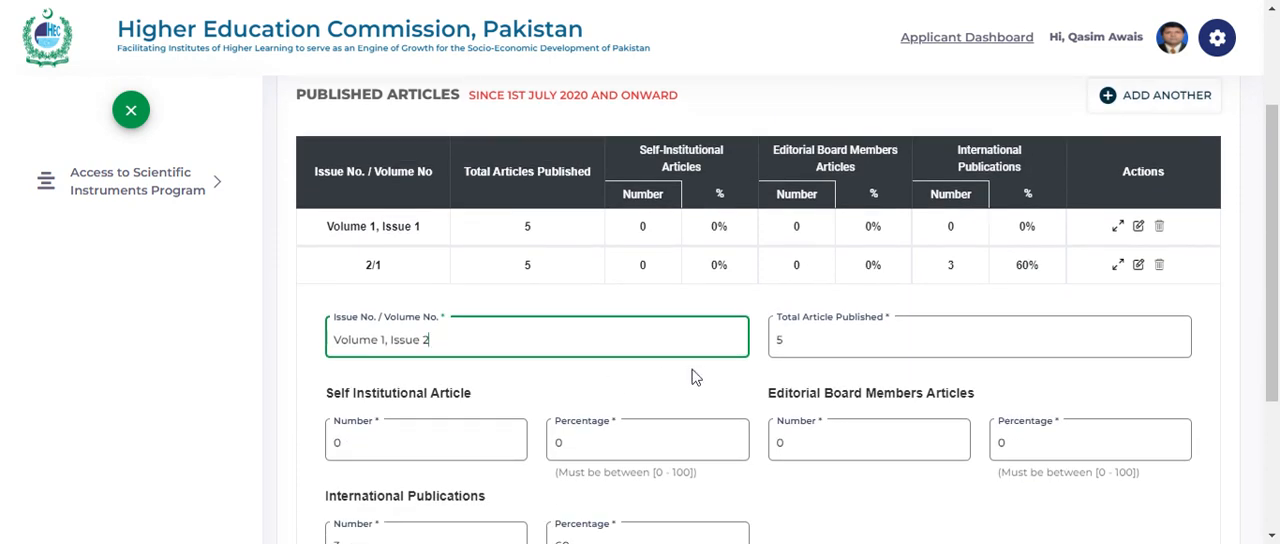
scroll(612, 380, "down", 3)
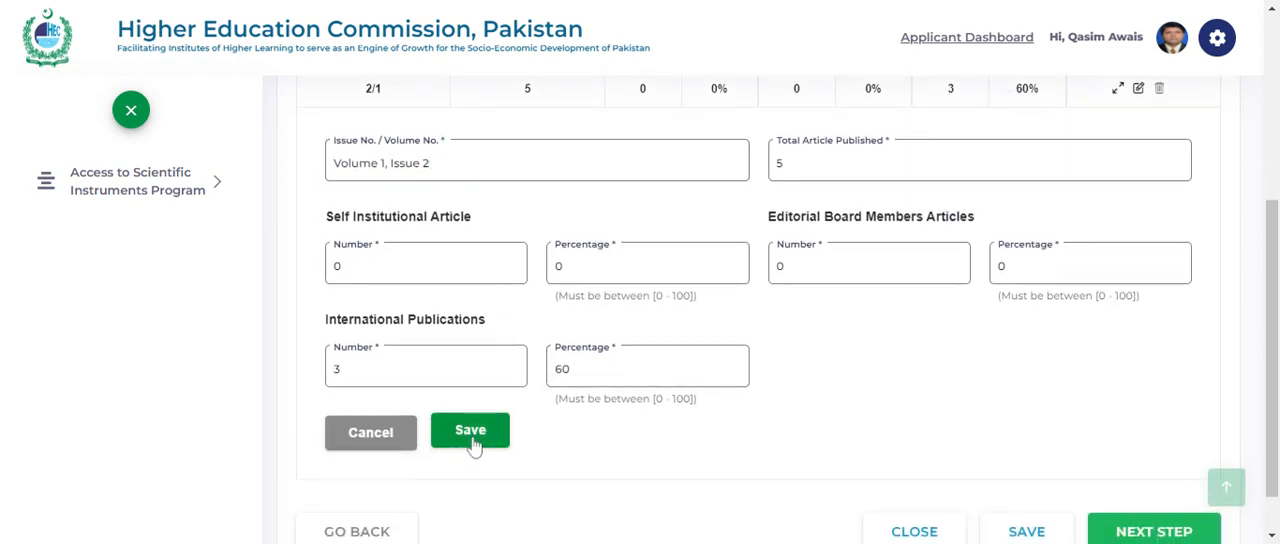
left_click(470, 432)
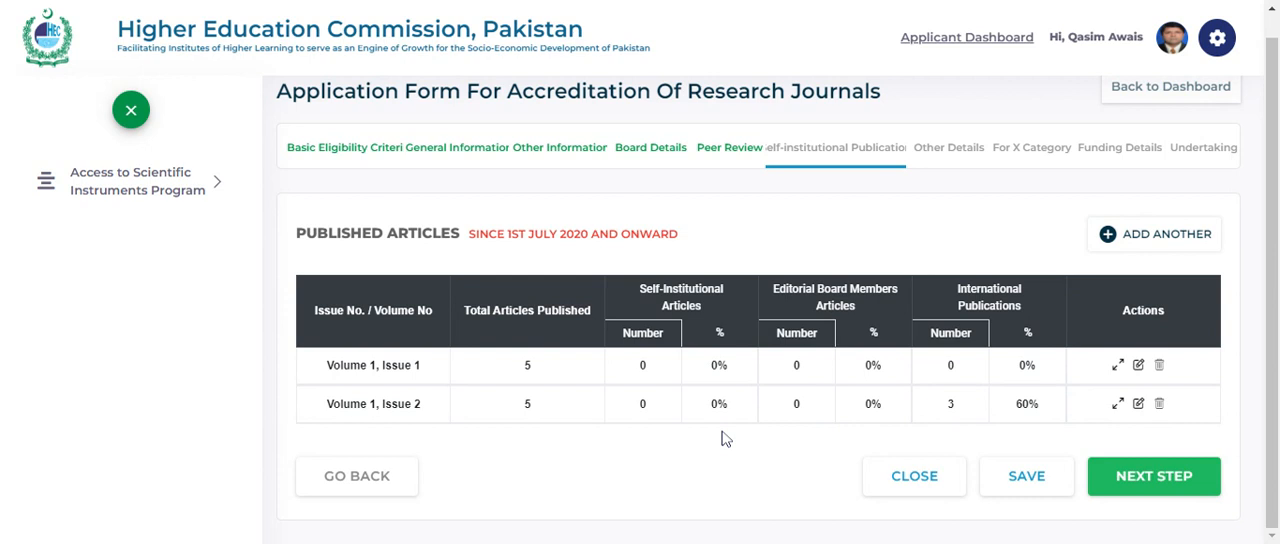
- Proceed to the Other Details section and answer Yes for indexing/abstracting of the journal with national and international agencies
left_click(1128, 480)
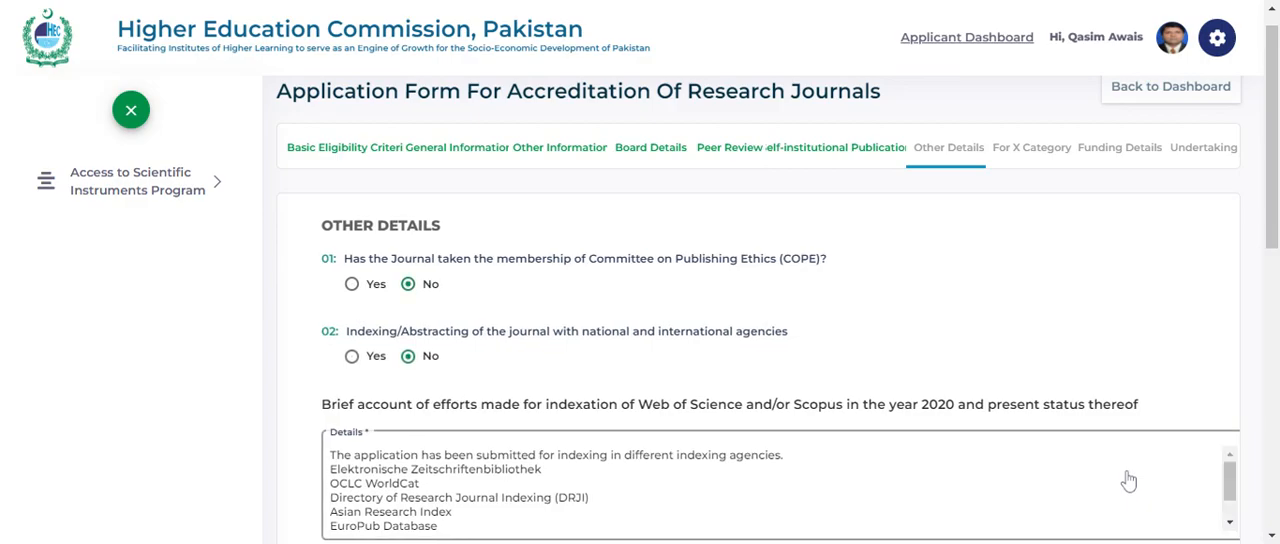
scroll(845, 352, "down", 1)
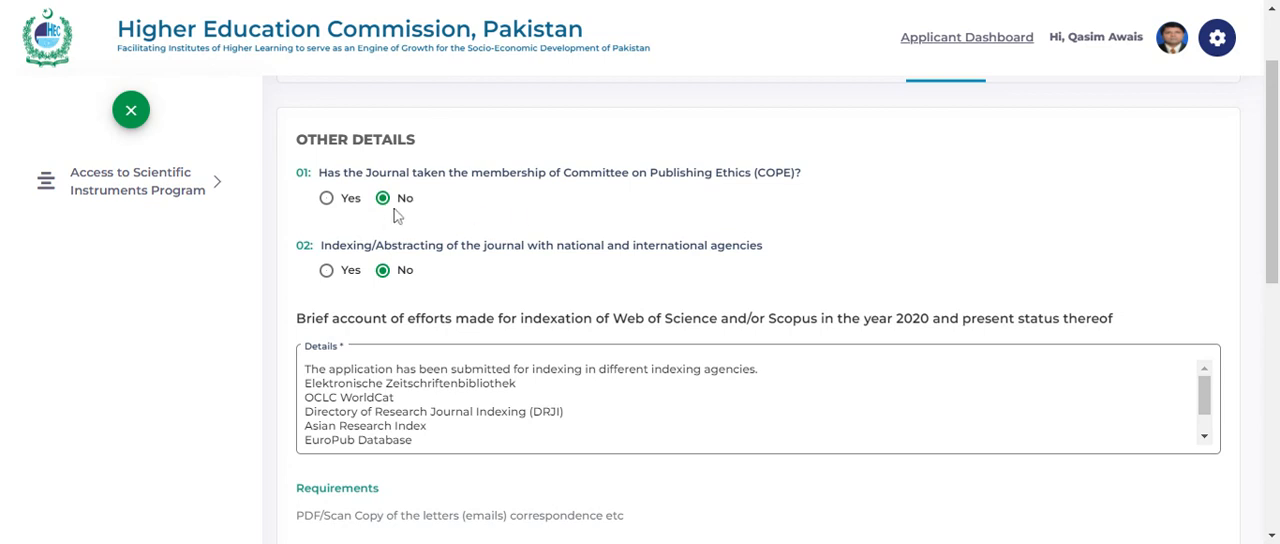
scroll(514, 263, "down", 1)
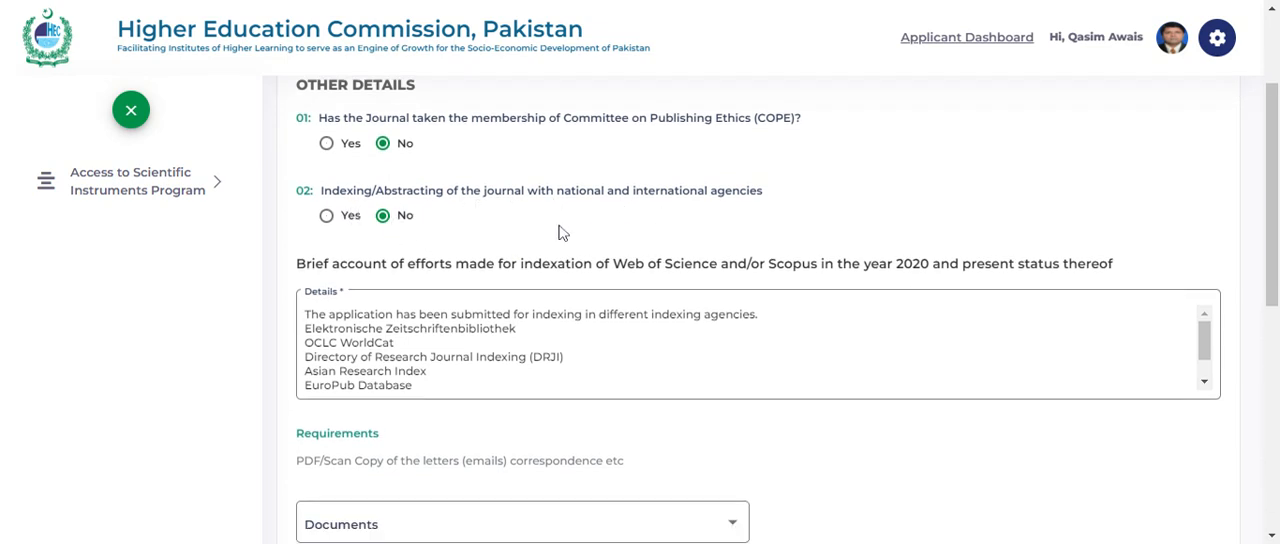
scroll(560, 232, "down", 1)
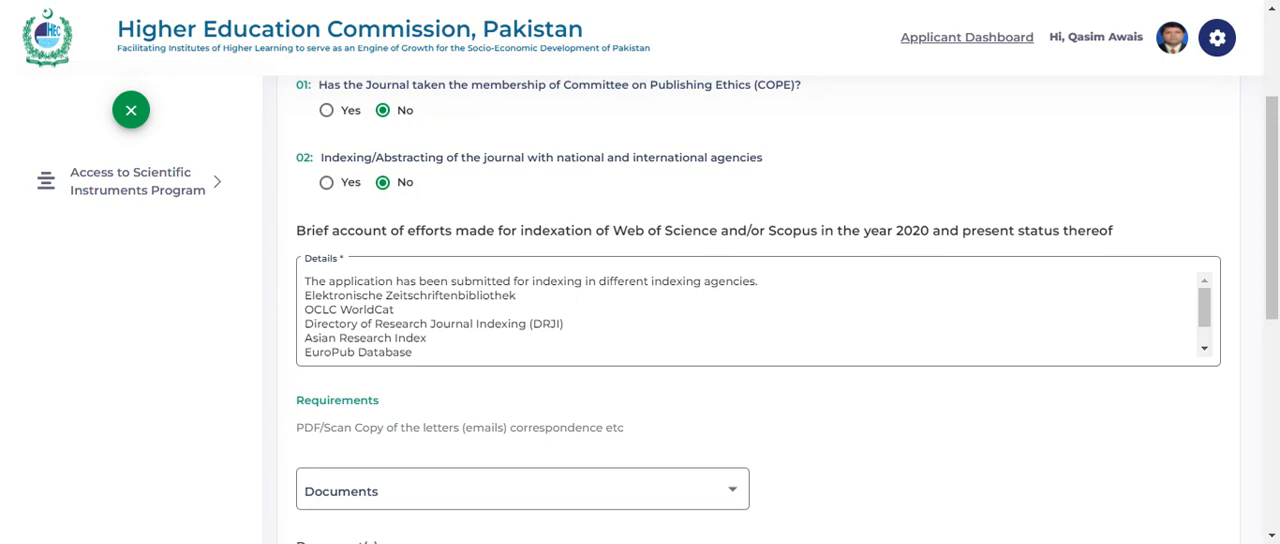
left_click(327, 185)
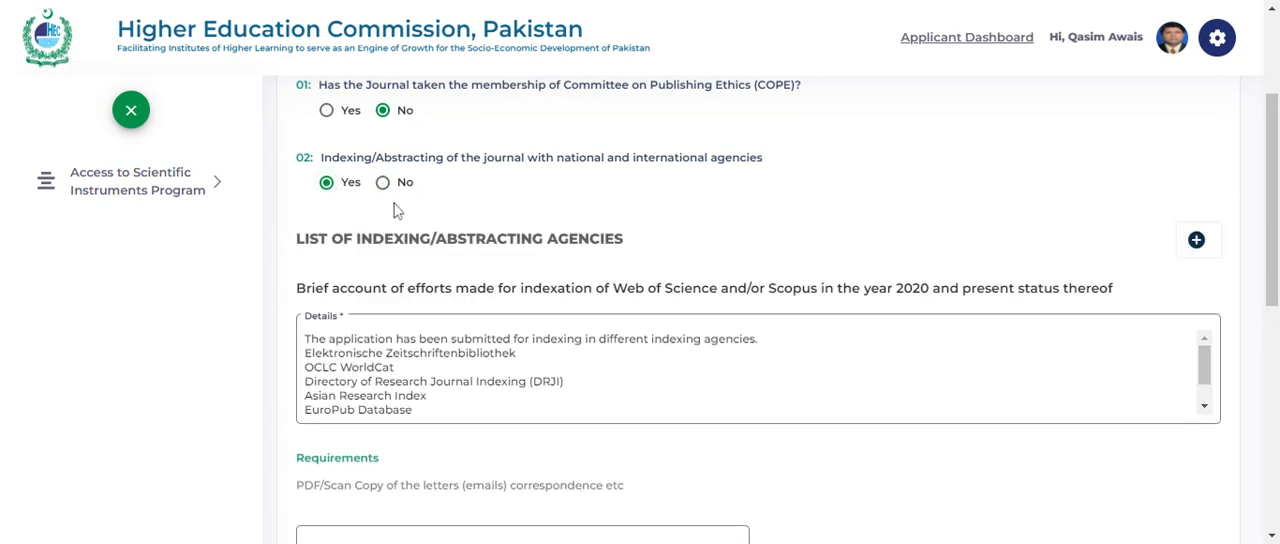
- Review the indexing agencies list, the account of Web of Science and Scopus indexation efforts, and the correspondence document requirements
scroll(463, 228, "down", 1)
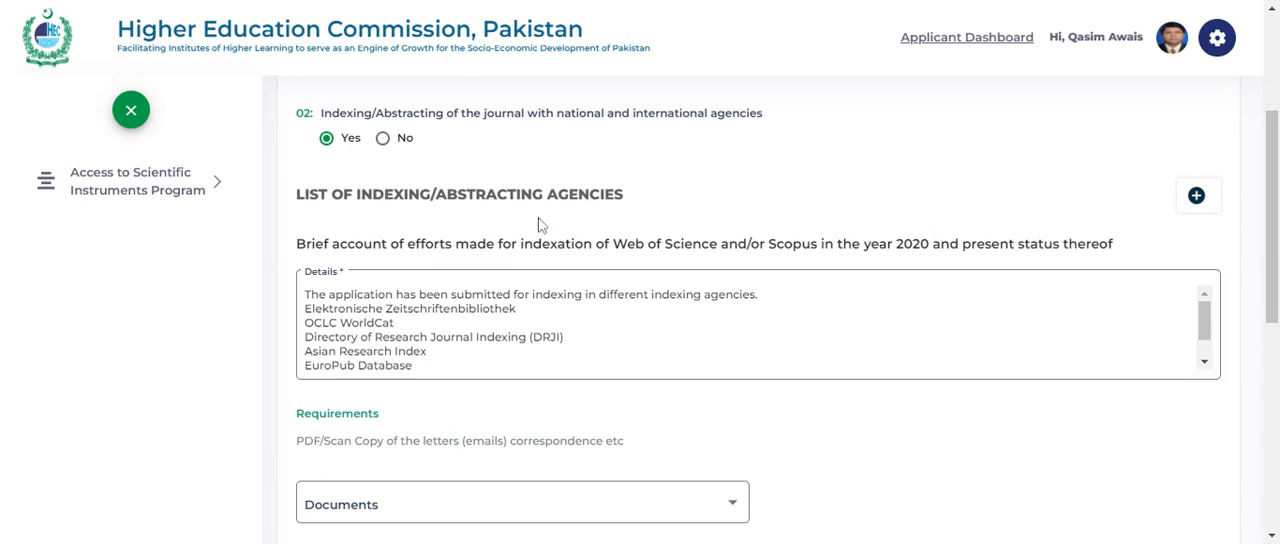
scroll(540, 218, "down", 2)
scroll(540, 214, "down", 2)
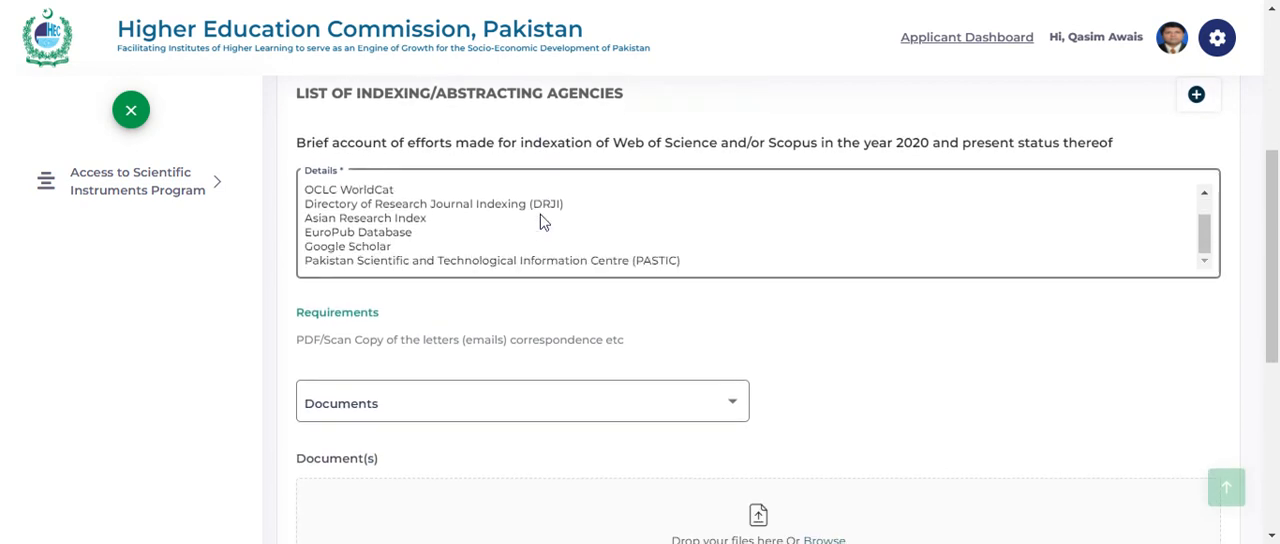
scroll(512, 300, "down", 1)
scroll(511, 300, "down", 1)
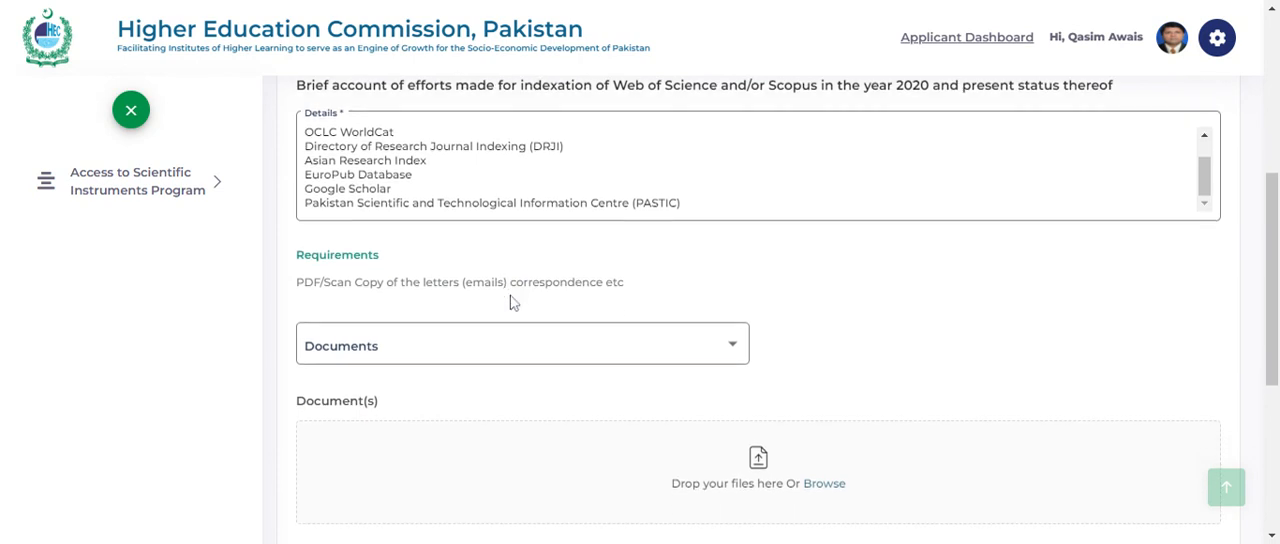
scroll(449, 371, "down", 1)
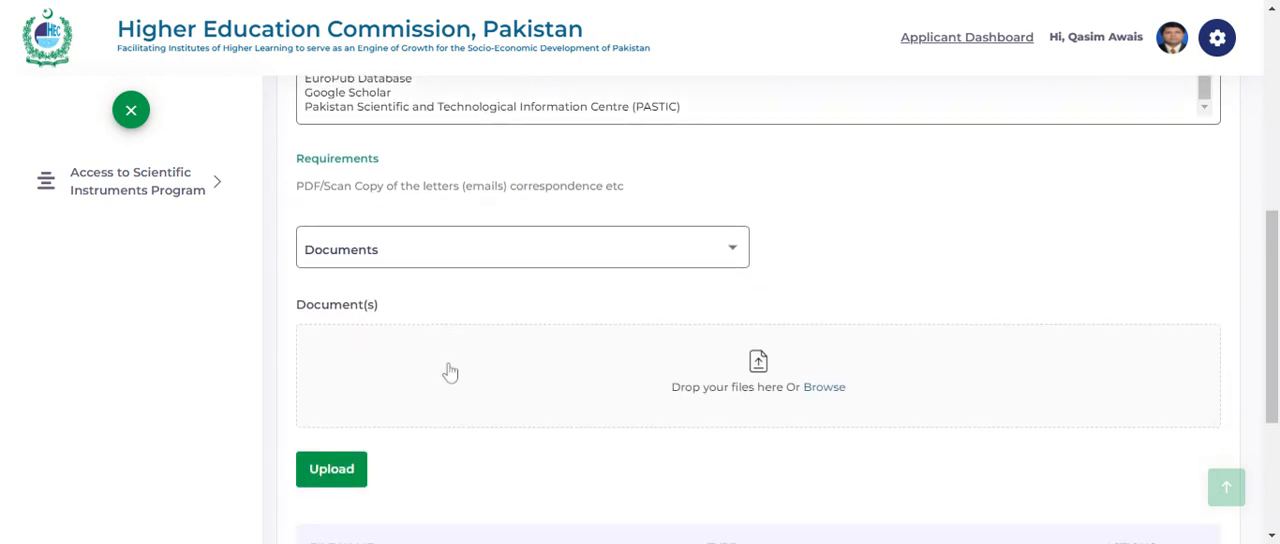
scroll(517, 309, "down", 1)
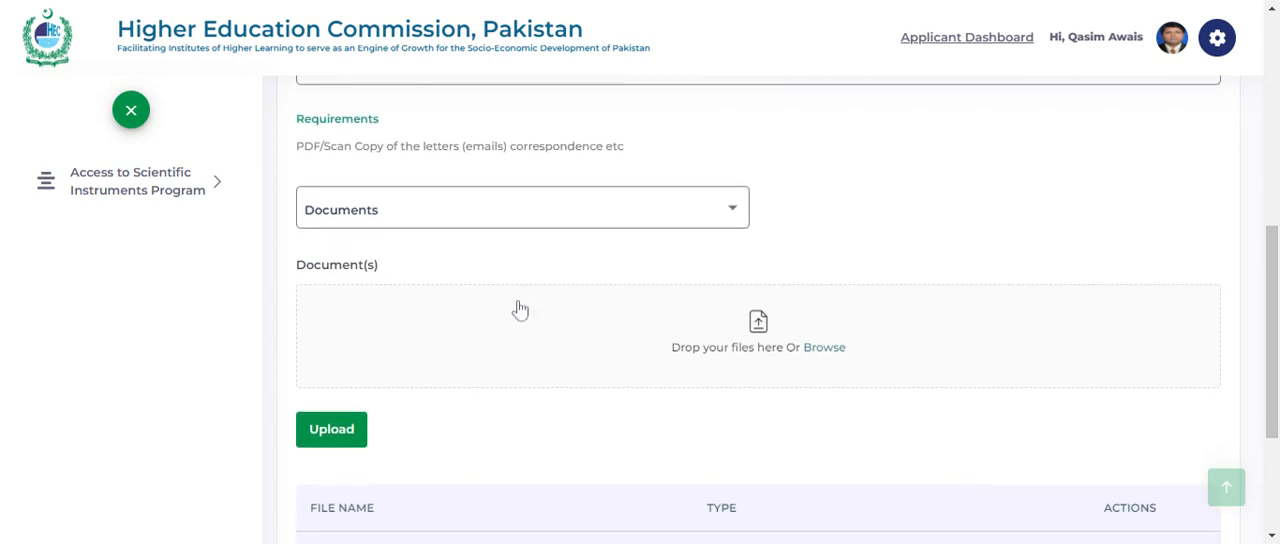
- Check the uploaded files for the COPE consent certificate and the letters (email) correspondence
scroll(520, 310, "down", 1)
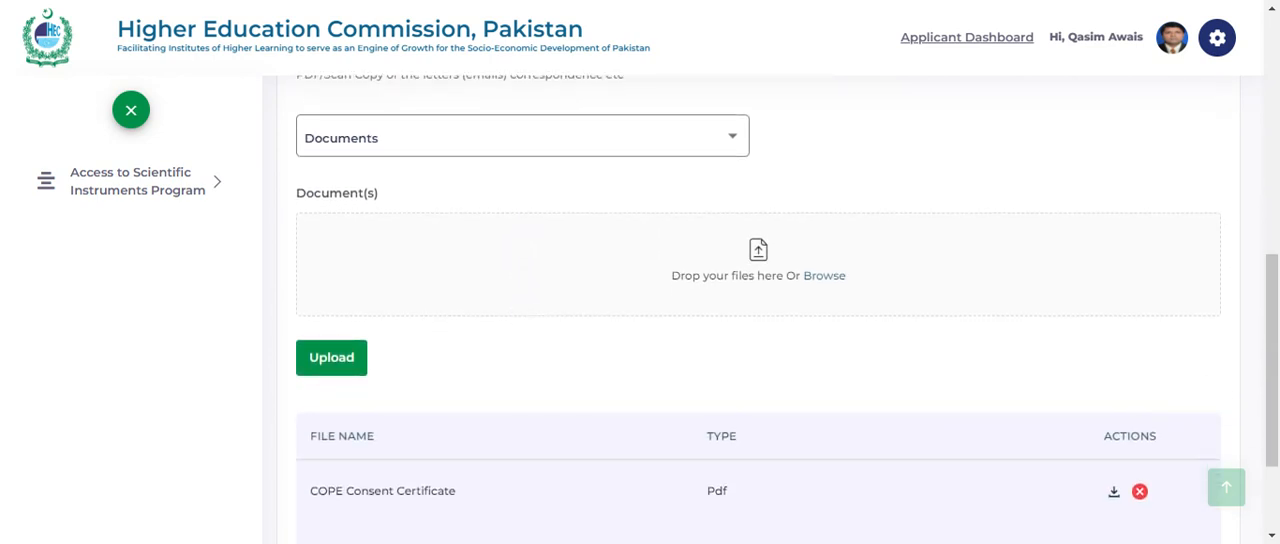
scroll(520, 310, "down", 1)
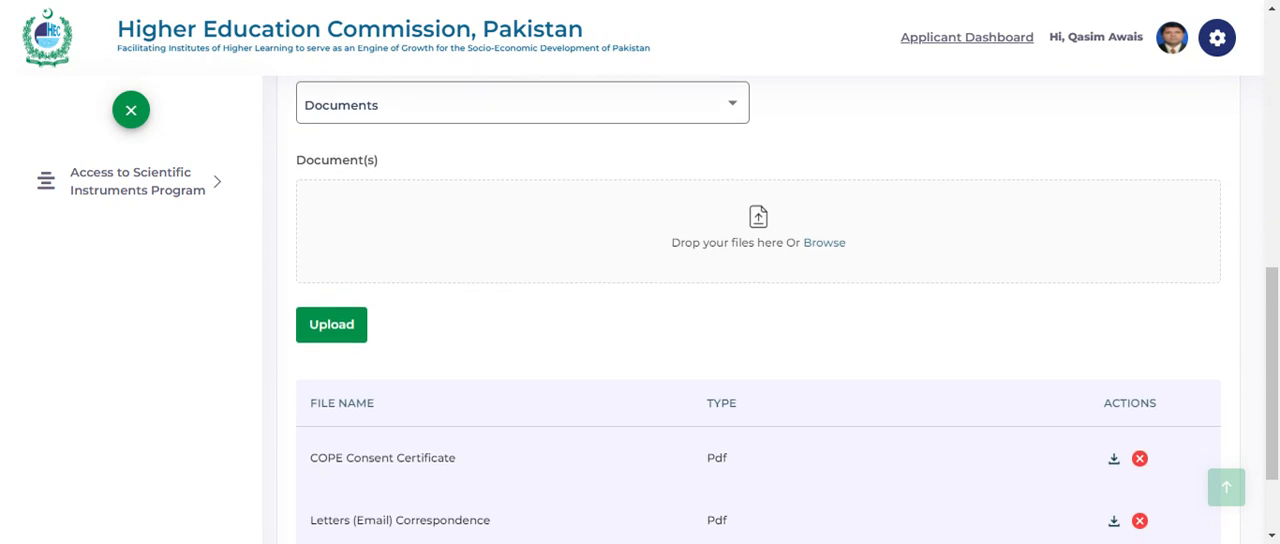
scroll(787, 309, "down", 1)
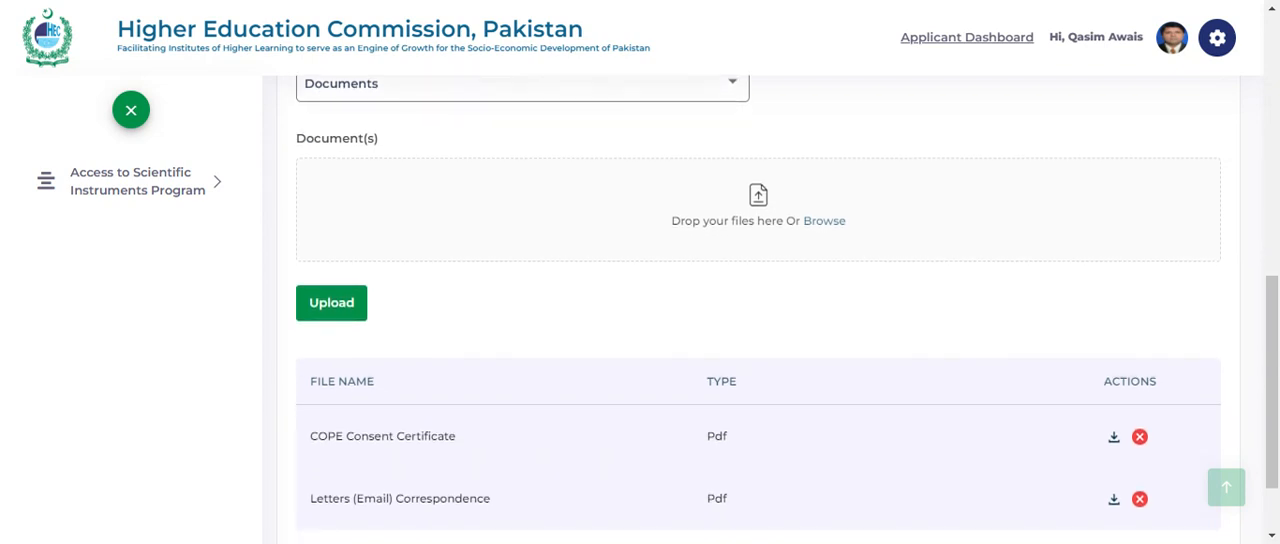
scroll(471, 423, "up", 2)
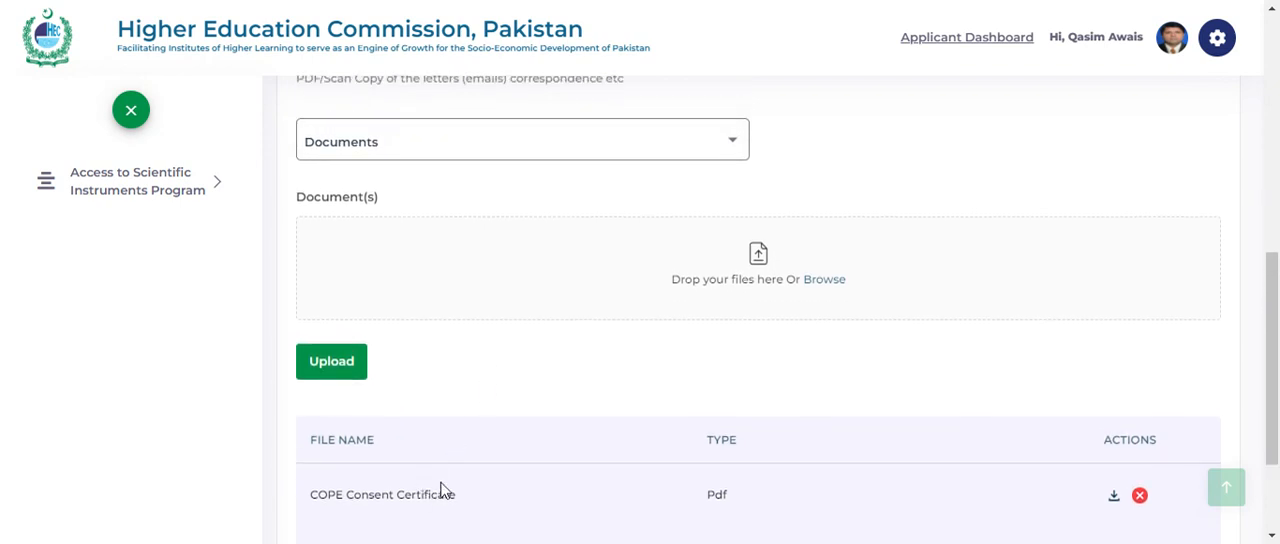
scroll(787, 309, "down", 1)
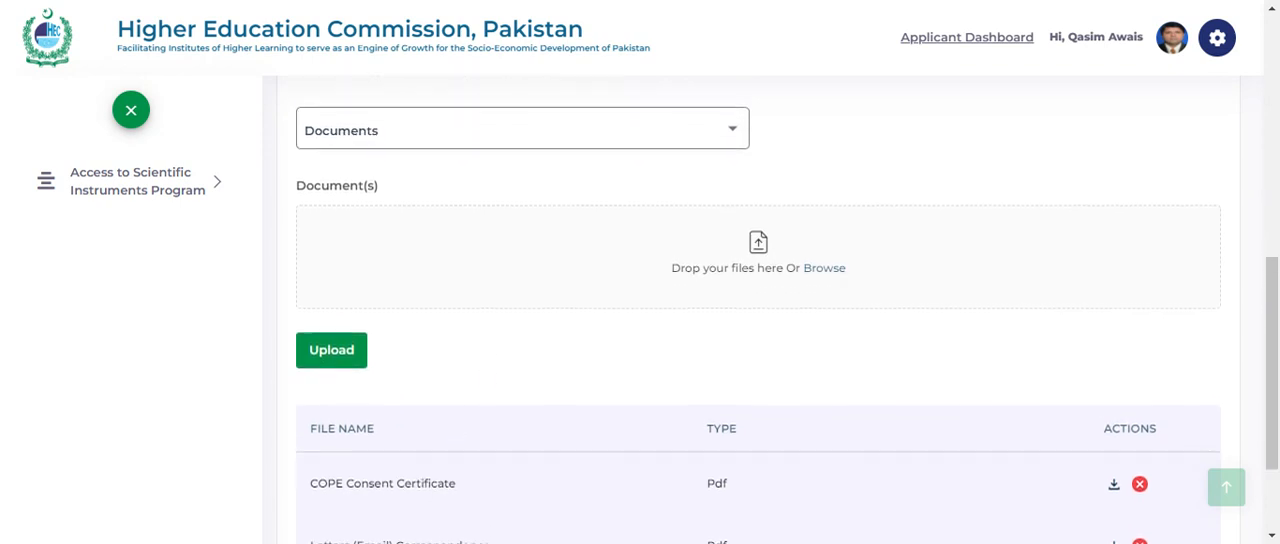
scroll(406, 484, "down", 2)
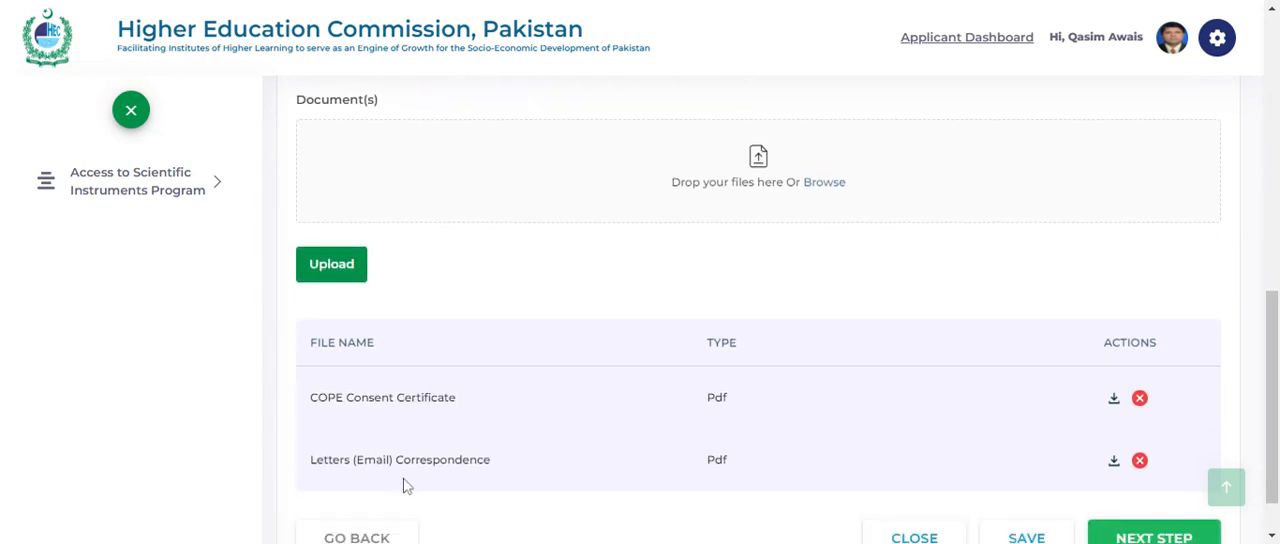
scroll(480, 420, "down", 2)
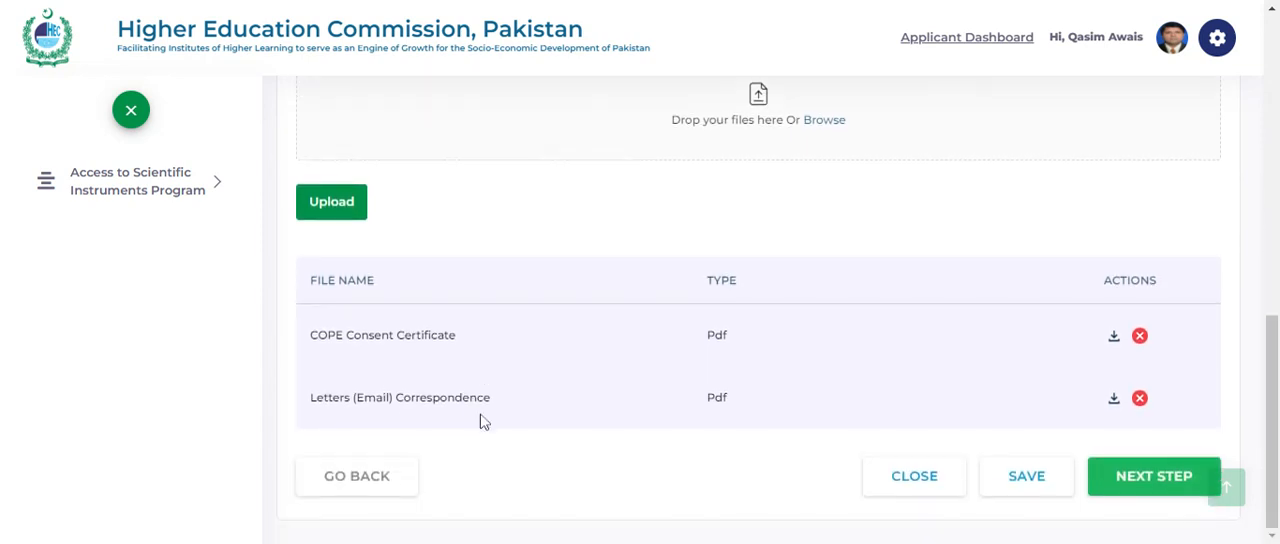
scroll(480, 420, "up", 1)
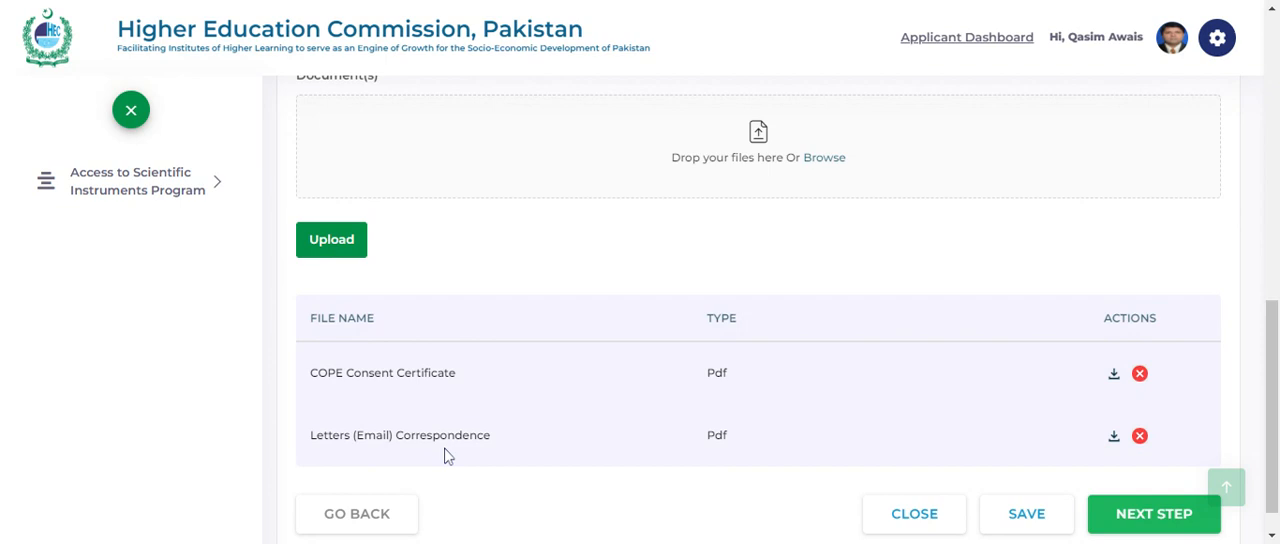
scroll(449, 456, "down", 1)
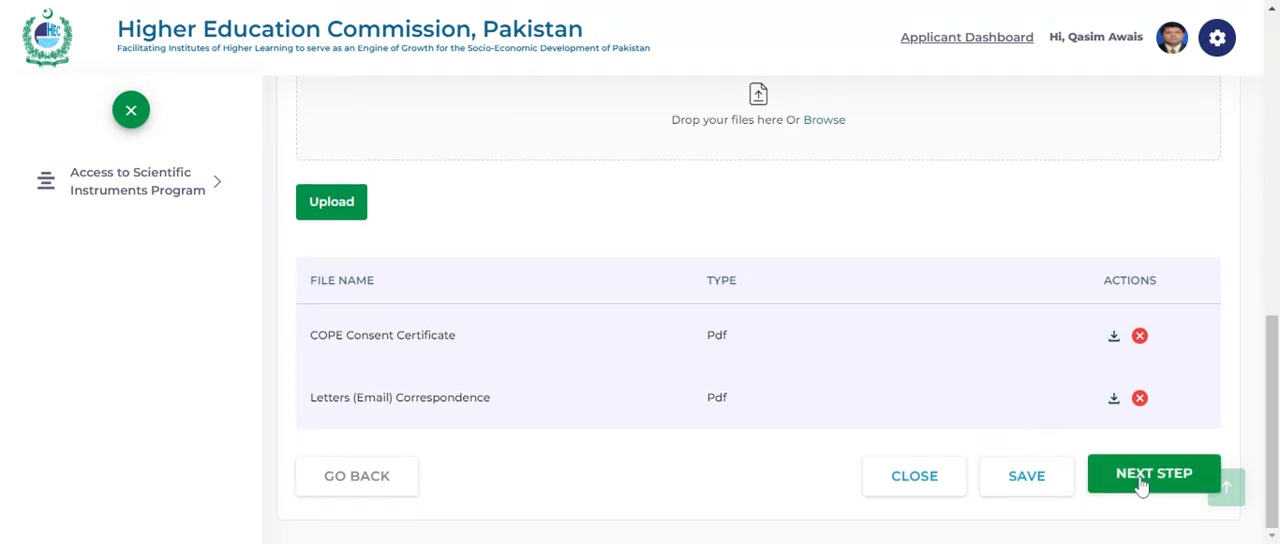
- Check the available document types without choosing one, and proceed to the For X Category section
scroll(831, 200, "up", 3)
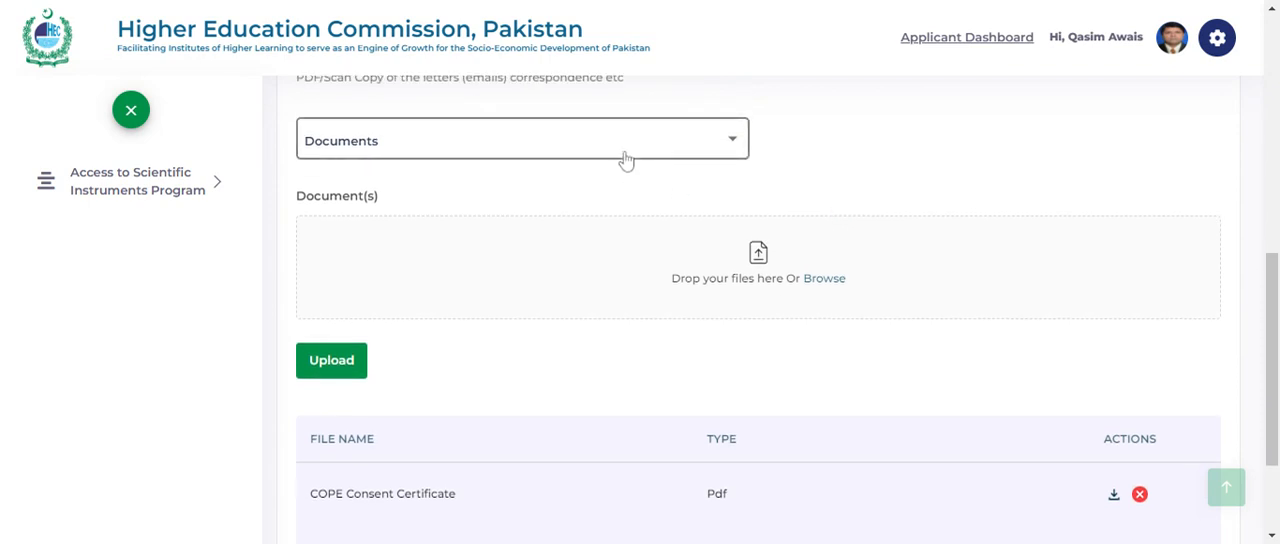
left_click(625, 161)
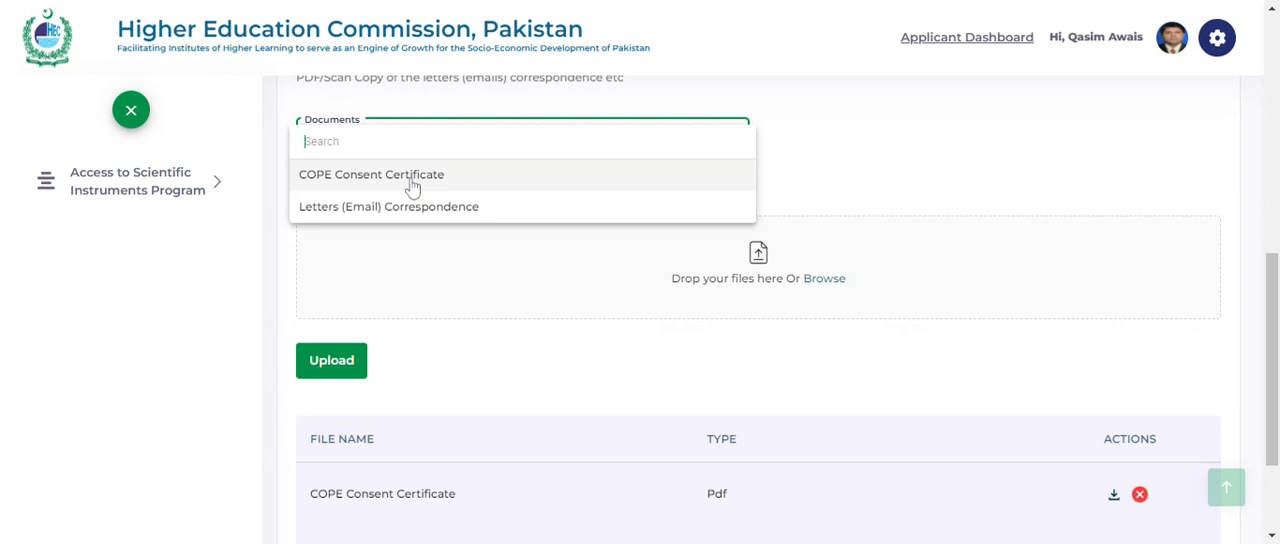
left_click(856, 174)
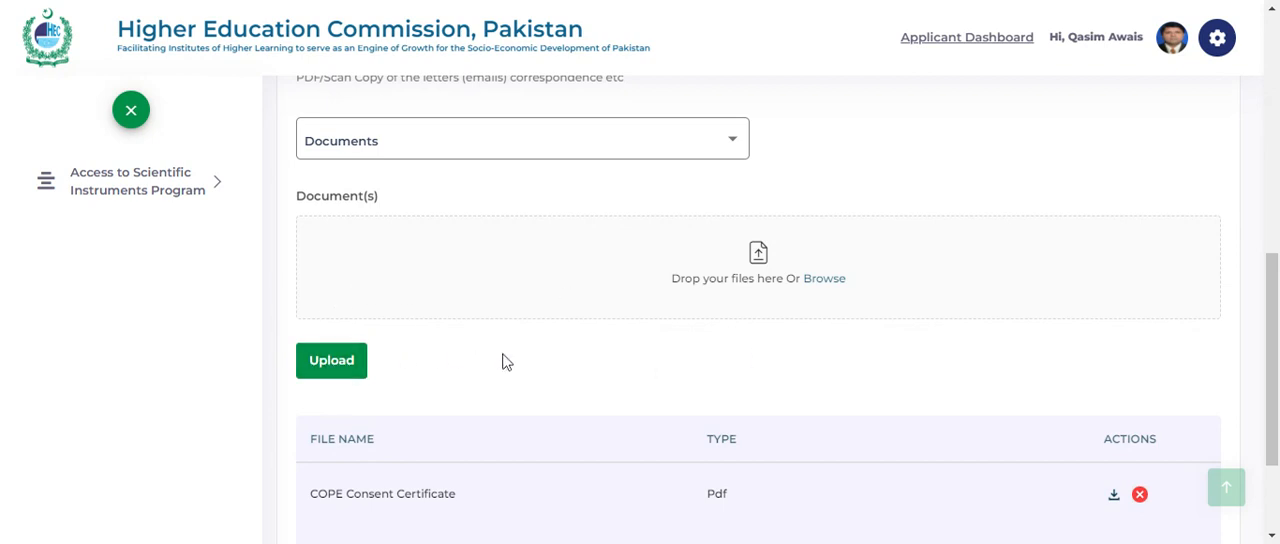
scroll(503, 356, "down", 2)
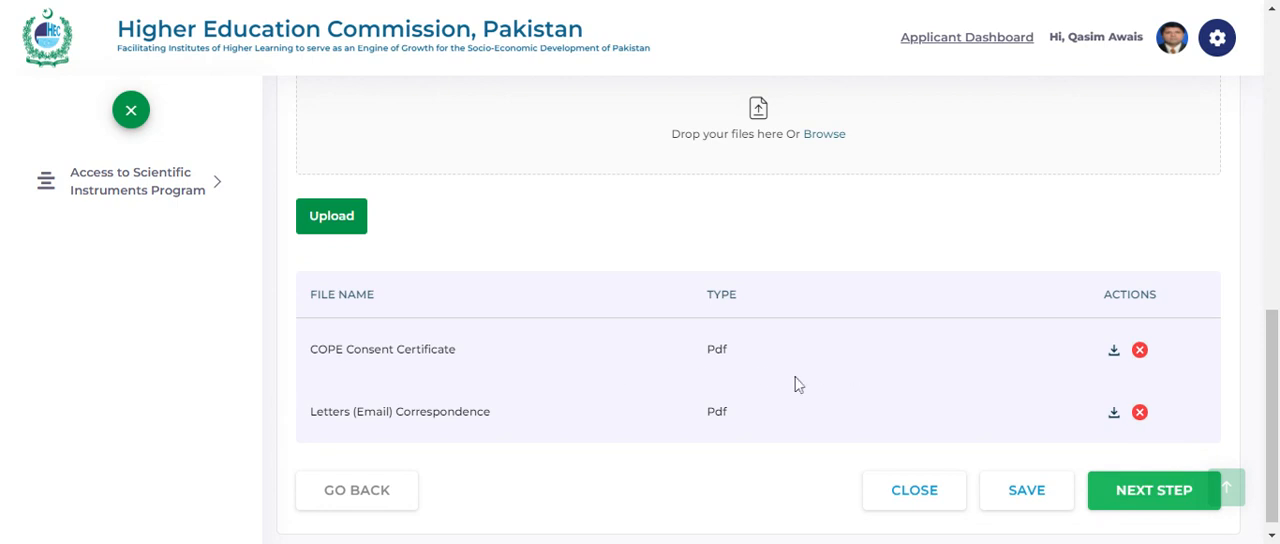
scroll(803, 397, "down", 1)
left_click(1147, 477)
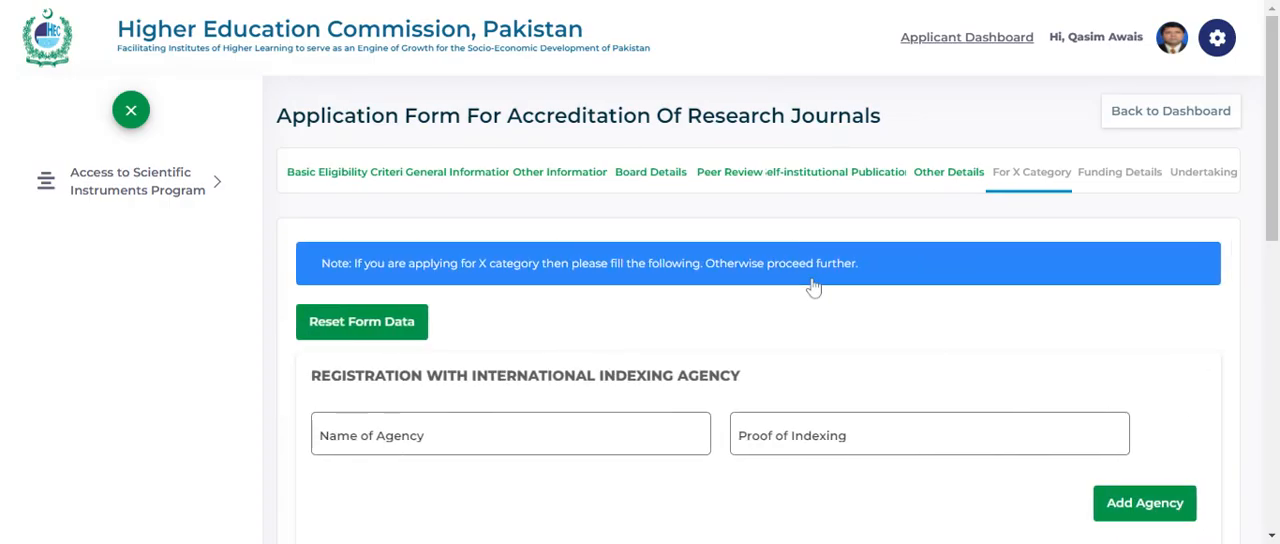
- Review the optional X category fields for indexing agency, peer review, OJS link, article counts and documents, and proceed to the Funding Details section
scroll(615, 288, "down", 1)
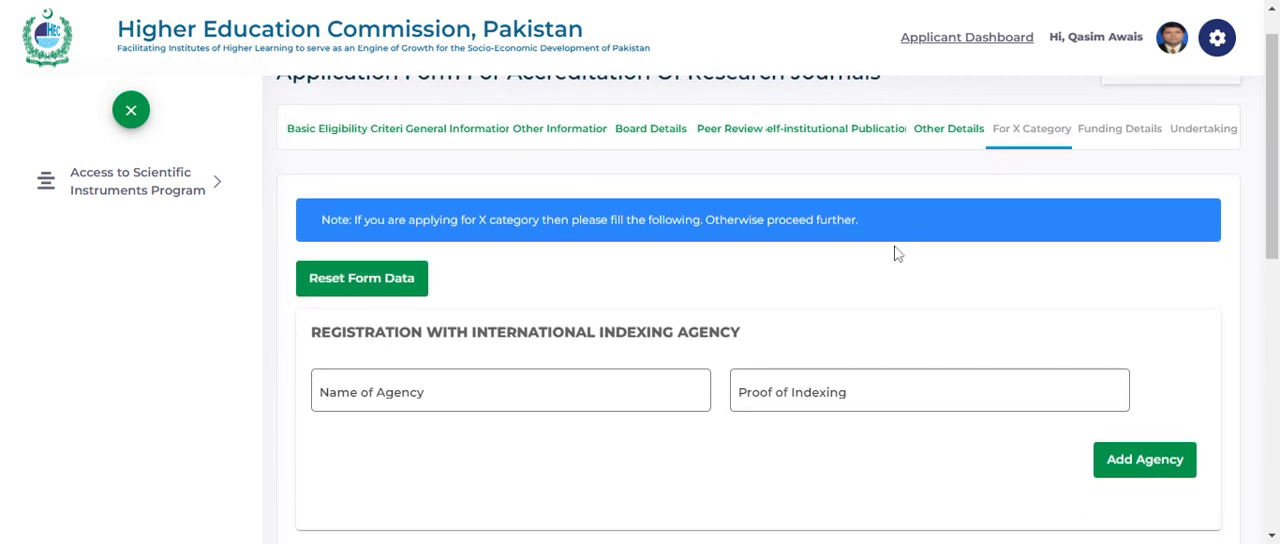
scroll(860, 291, "down", 2)
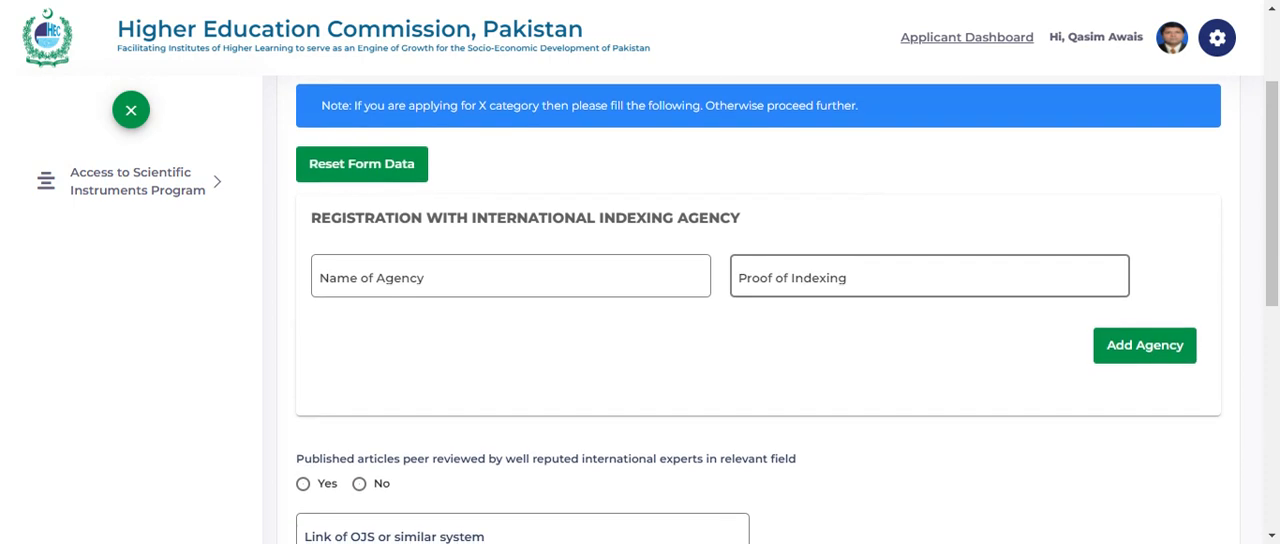
scroll(786, 309, "down", 1)
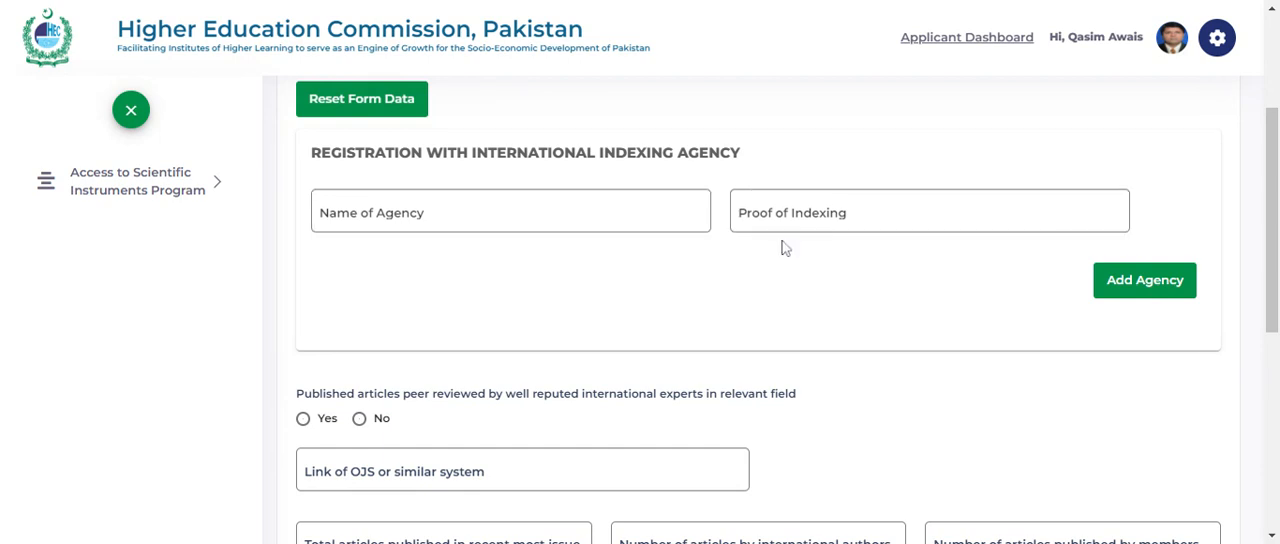
scroll(680, 309, "down", 1)
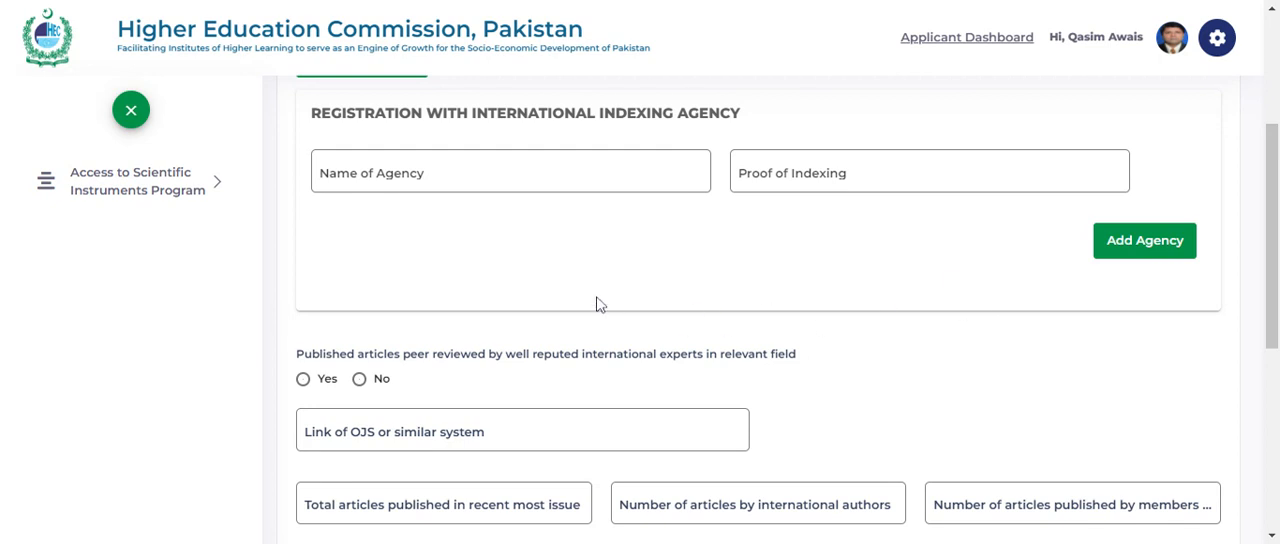
scroll(596, 303, "down", 3)
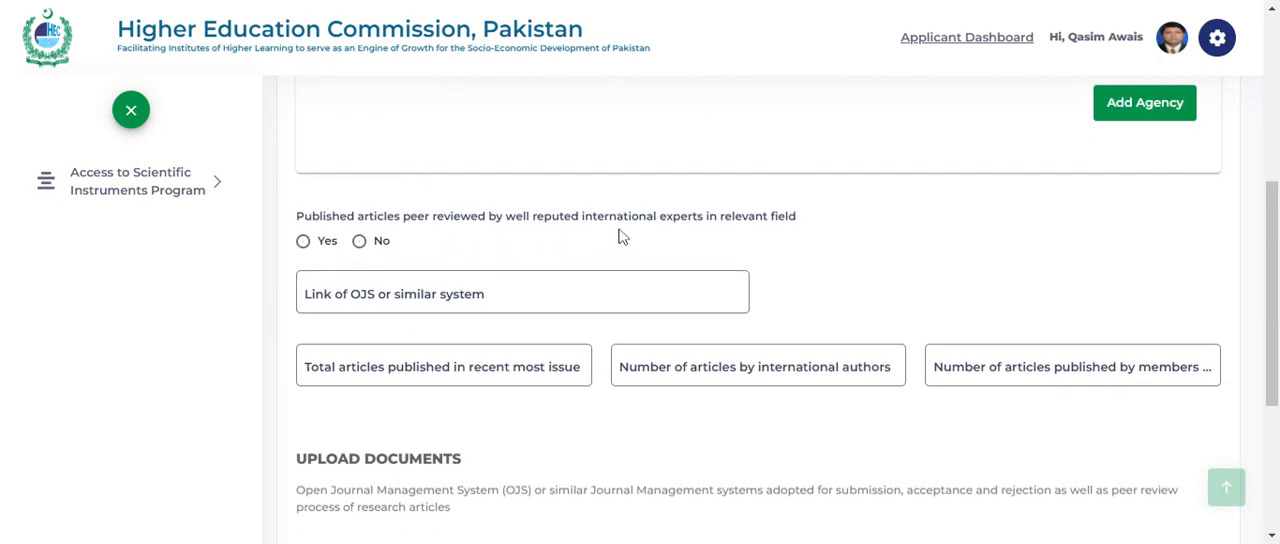
scroll(716, 232, "down", 1)
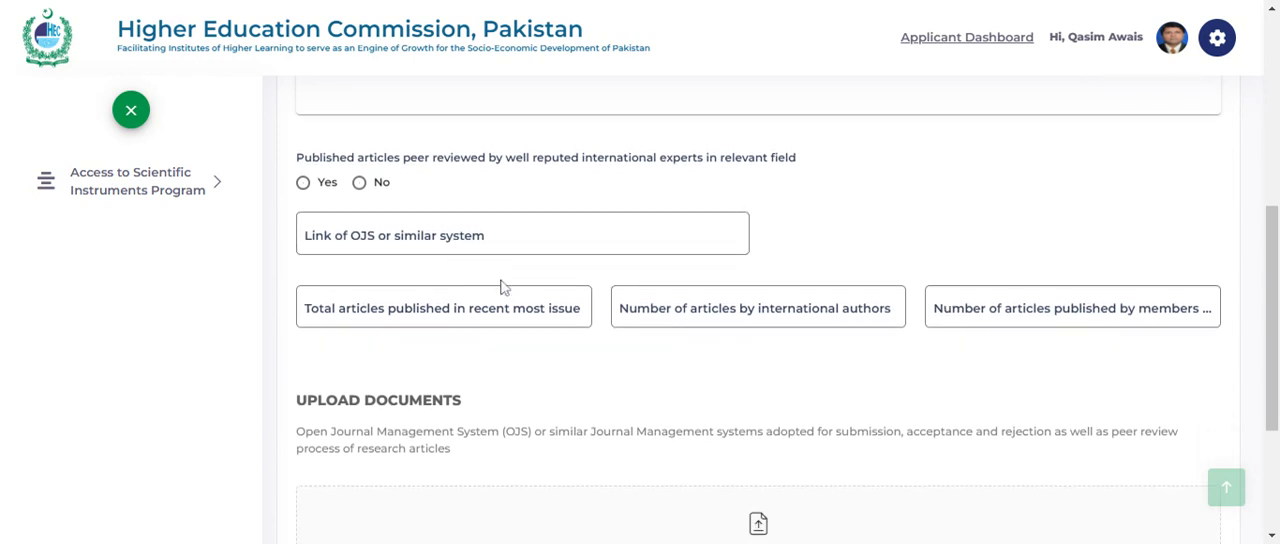
scroll(558, 356, "down", 3)
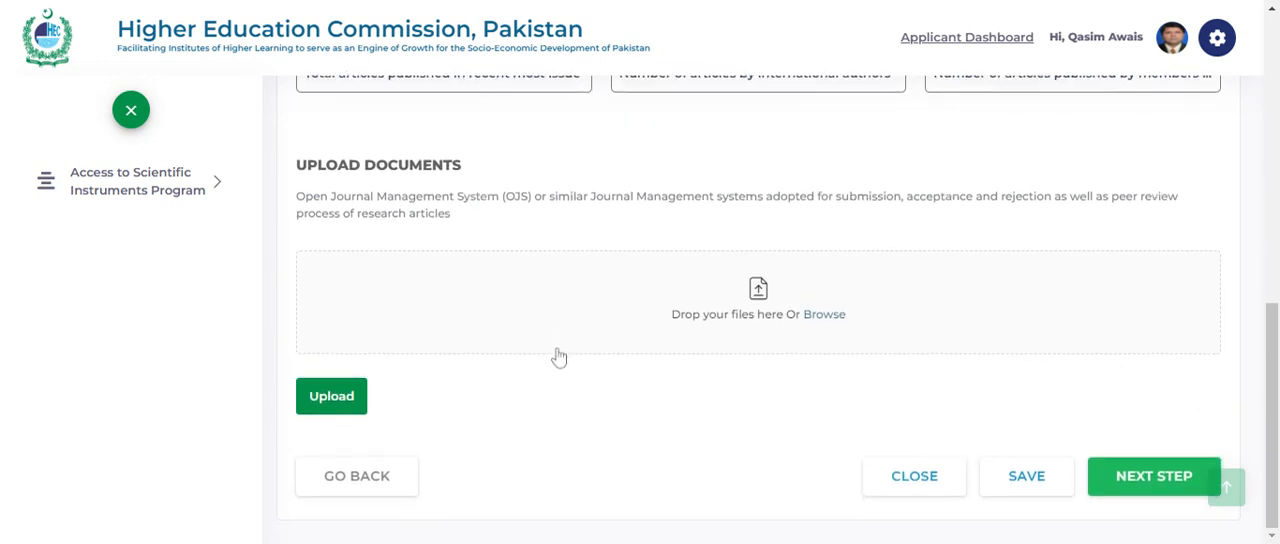
left_click(1138, 476)
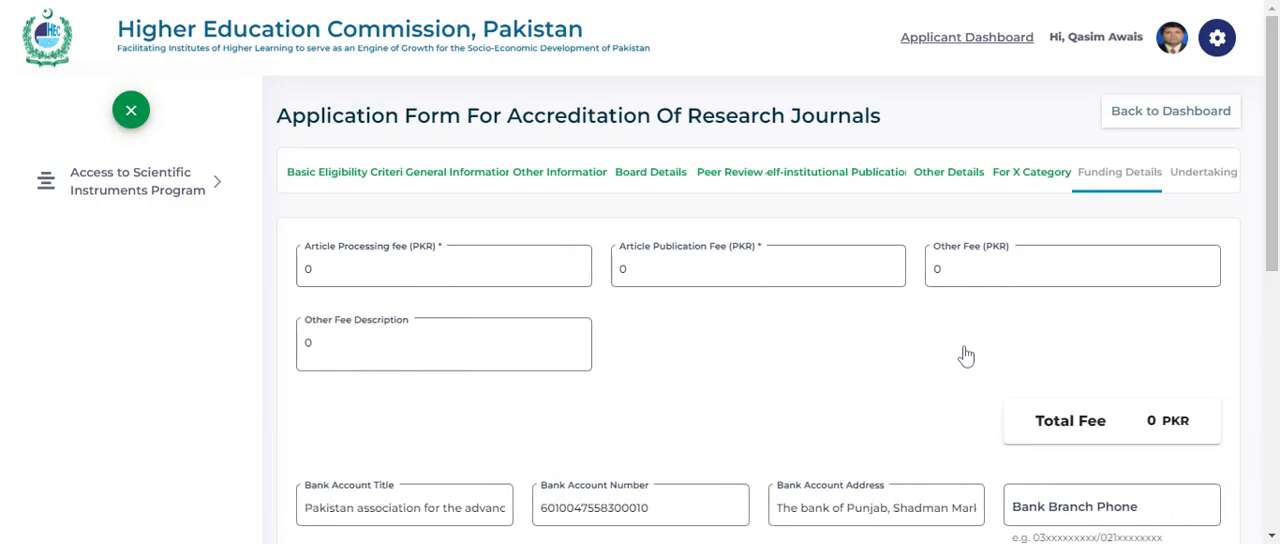
- Review the article fees, bank account details, amounts required for fiscal year 2023-24 and funding justification, and proceed to the Undertaking section
scroll(780, 395, "down", 1)
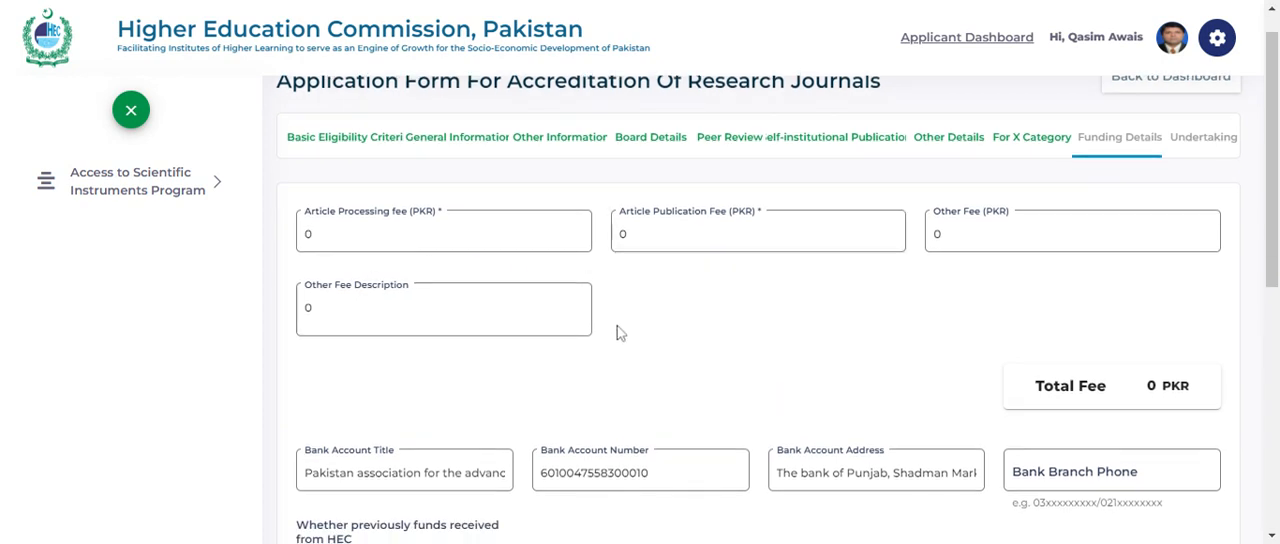
scroll(729, 349, "down", 1)
scroll(729, 342, "down", 1)
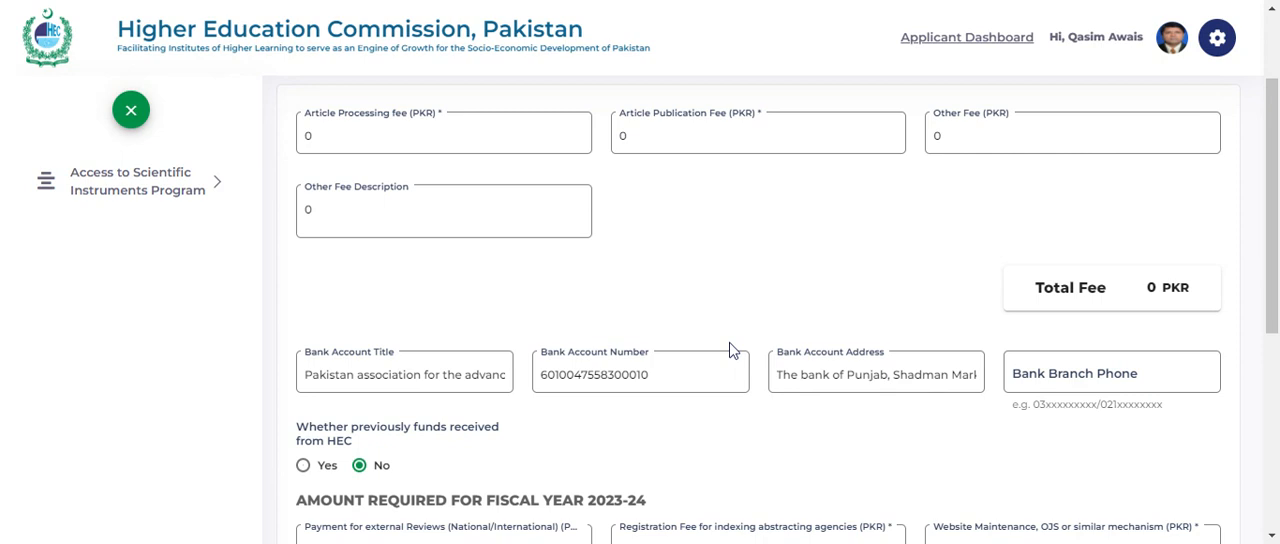
scroll(380, 258, "down", 2)
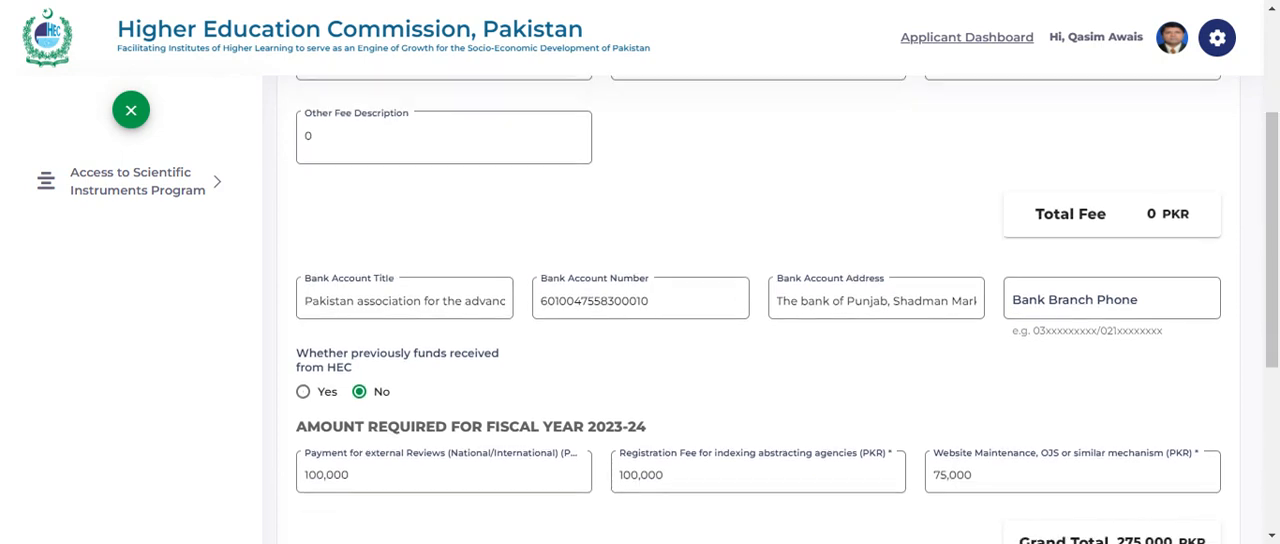
scroll(677, 322, "down", 3)
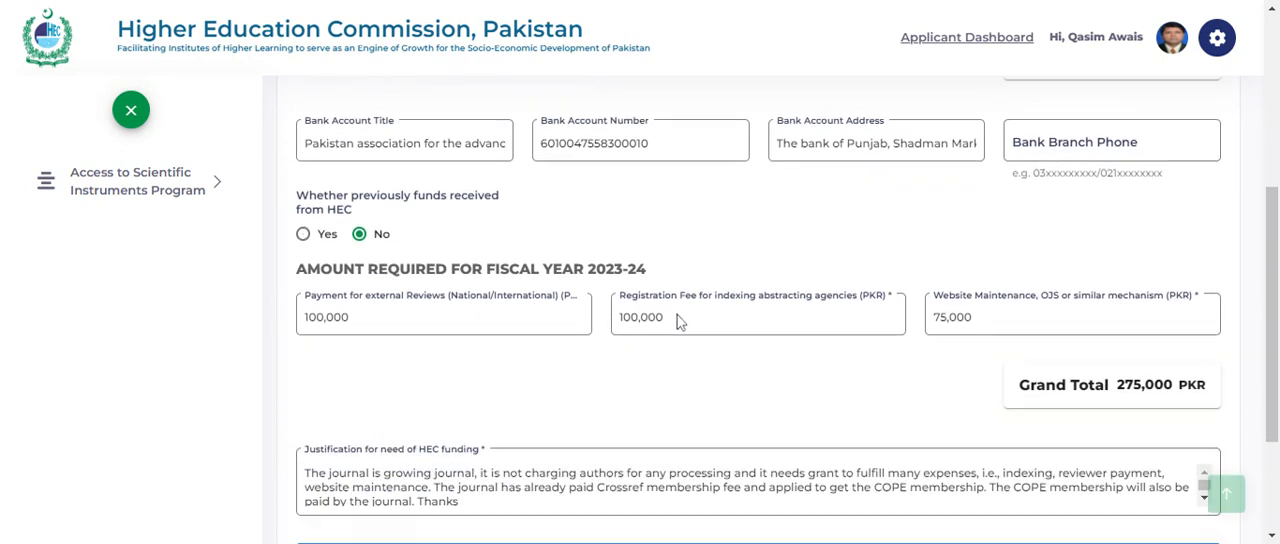
scroll(677, 322, "down", 1)
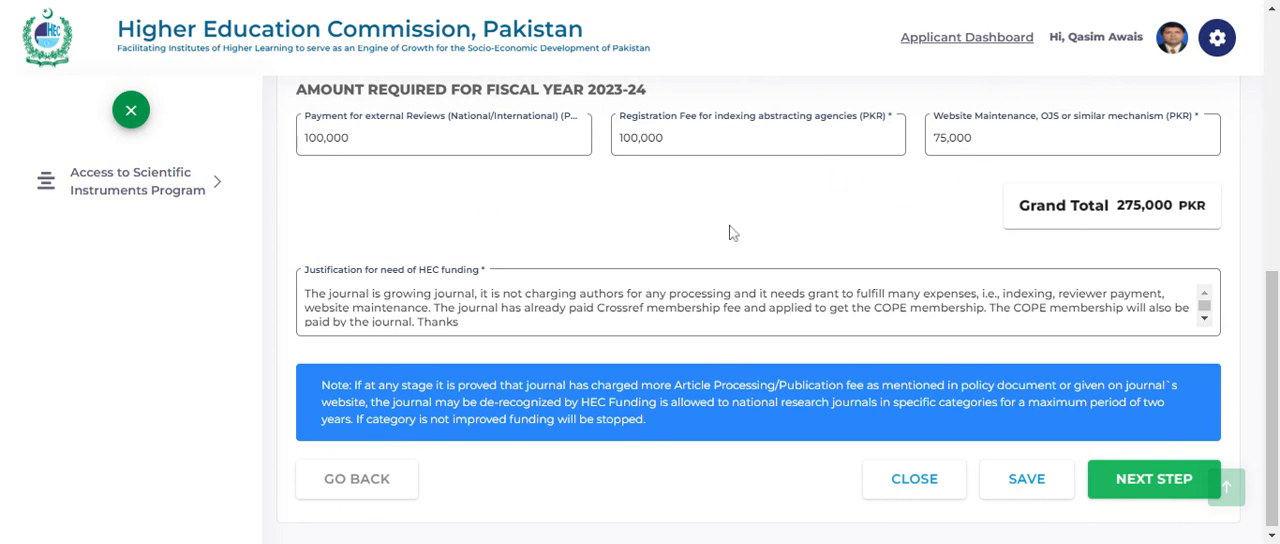
scroll(750, 305, "down", 1)
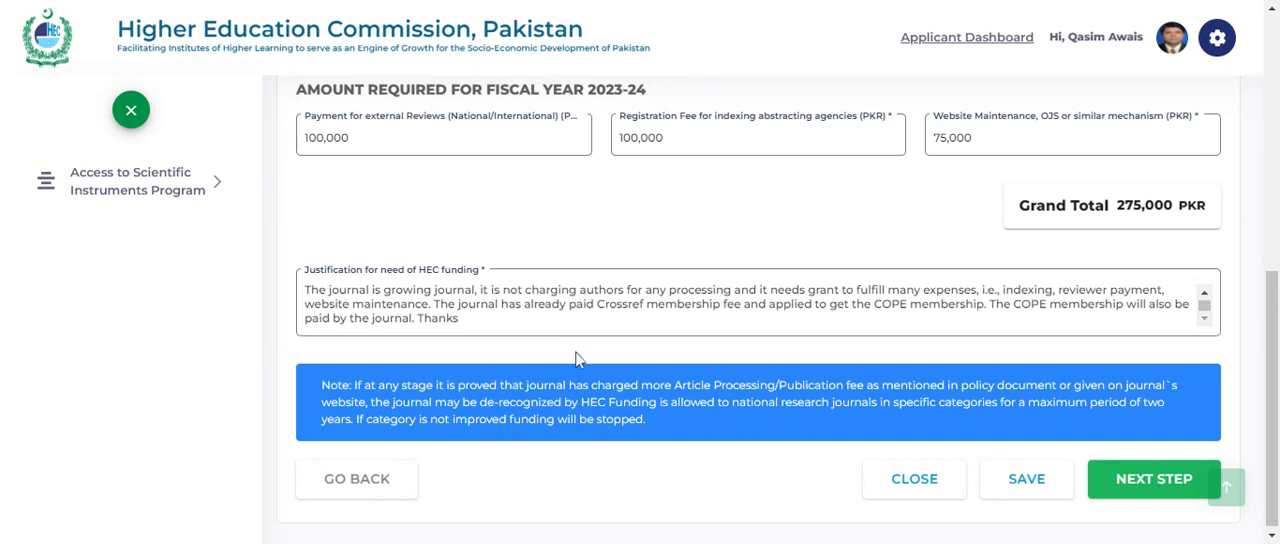
left_click(1143, 478)
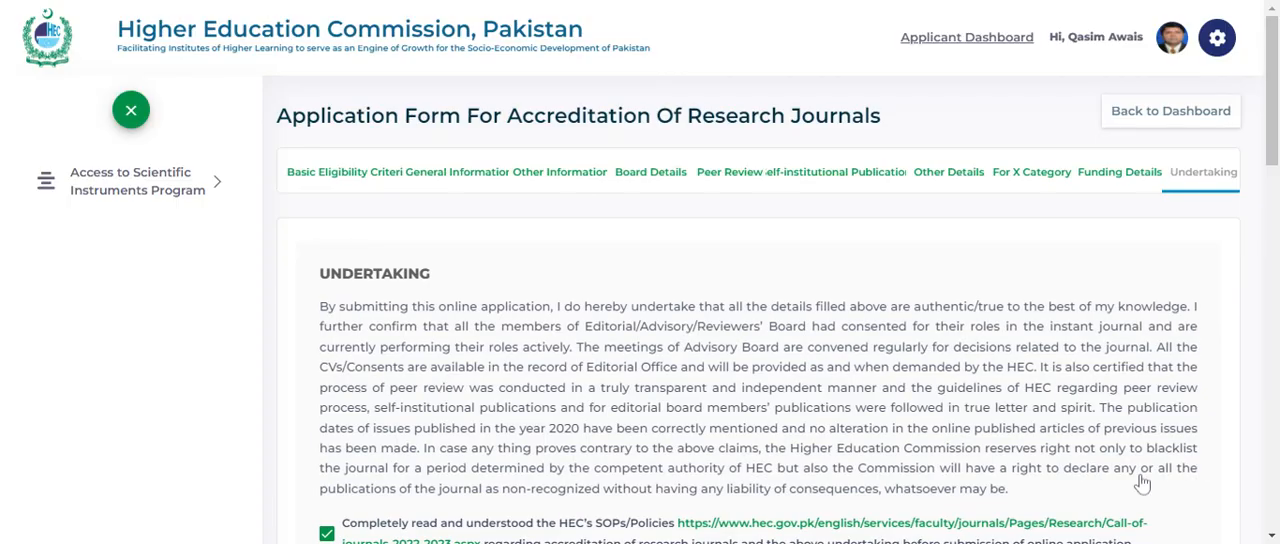
- Review the undertaking, the document checklist answers, the application report download and the uploaded signed application form and policy document
scroll(889, 424, "down", 2)
scroll(760, 310, "down", 7)
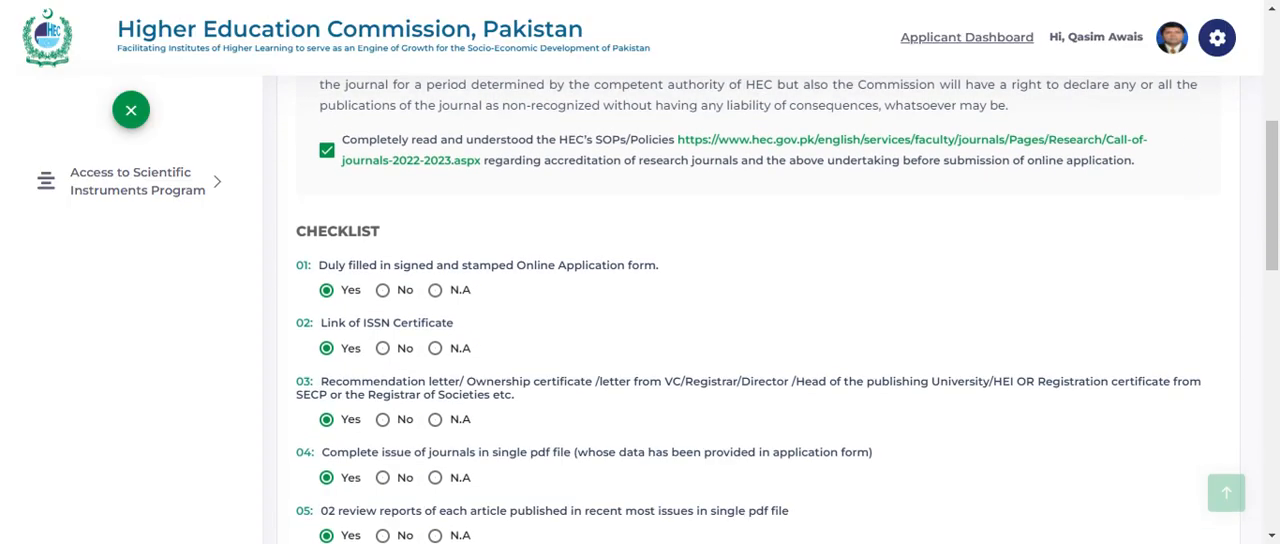
scroll(760, 310, "down", 1)
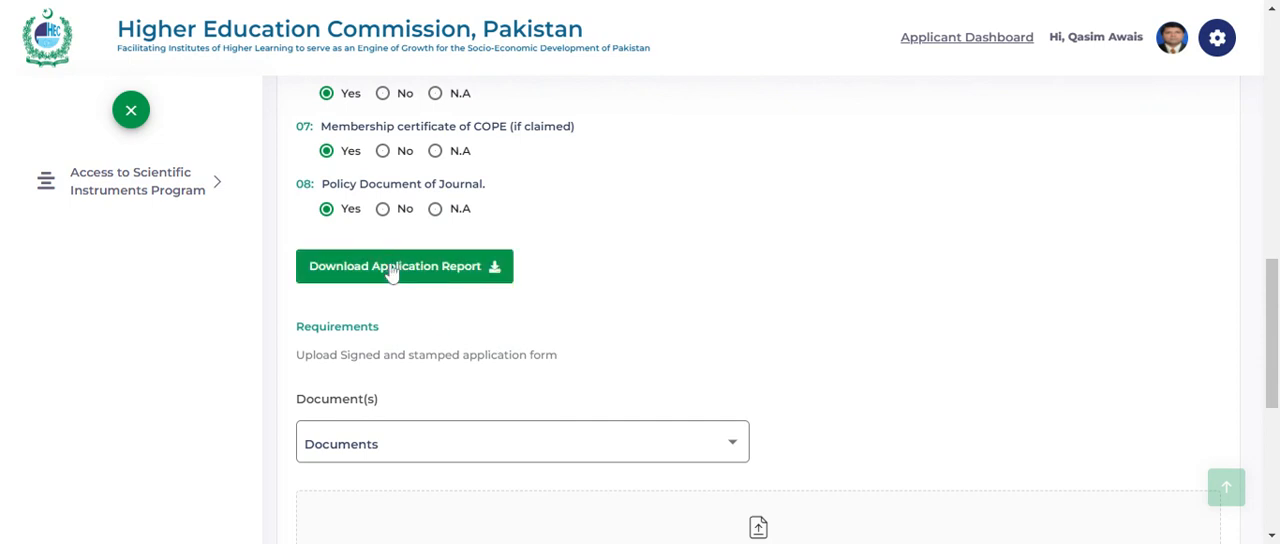
scroll(549, 340, "down", 2)
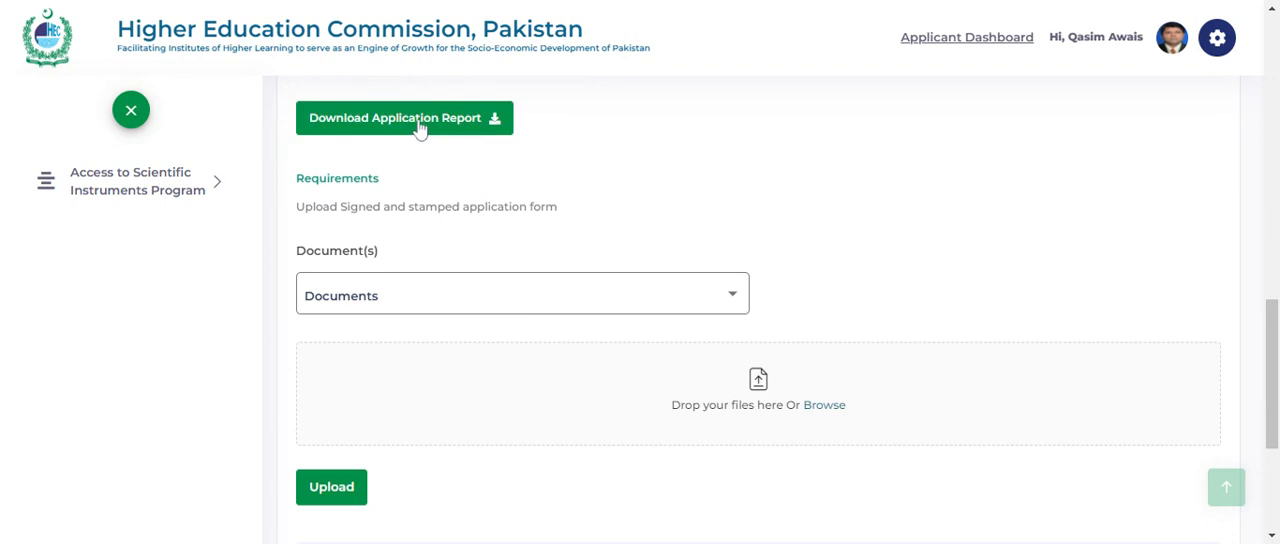
scroll(560, 190, "down", 2)
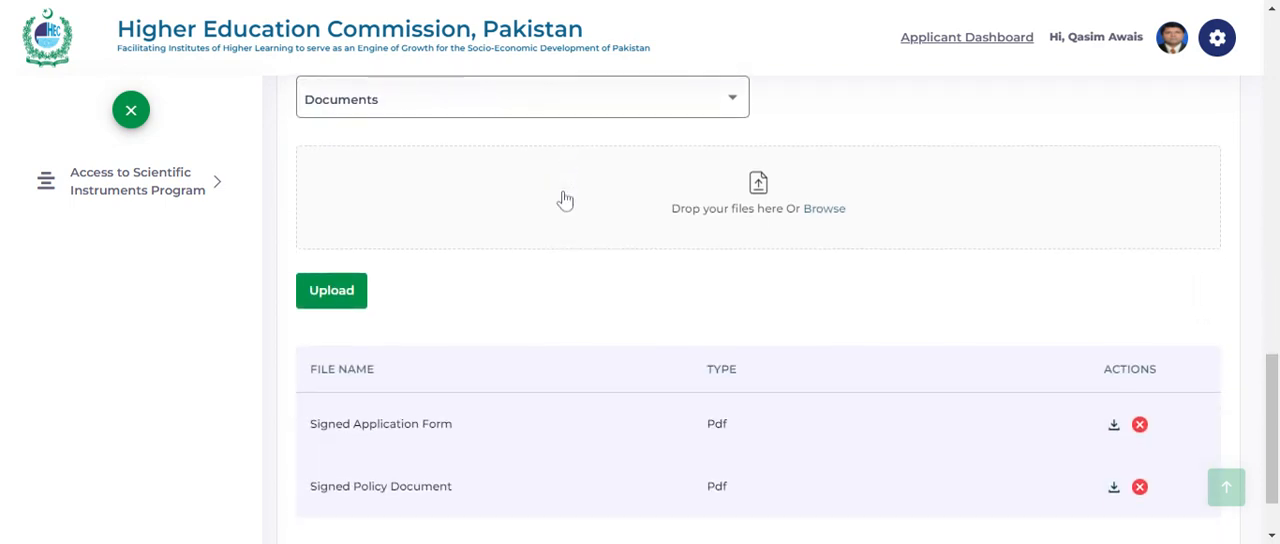
scroll(760, 311, "down", 1)
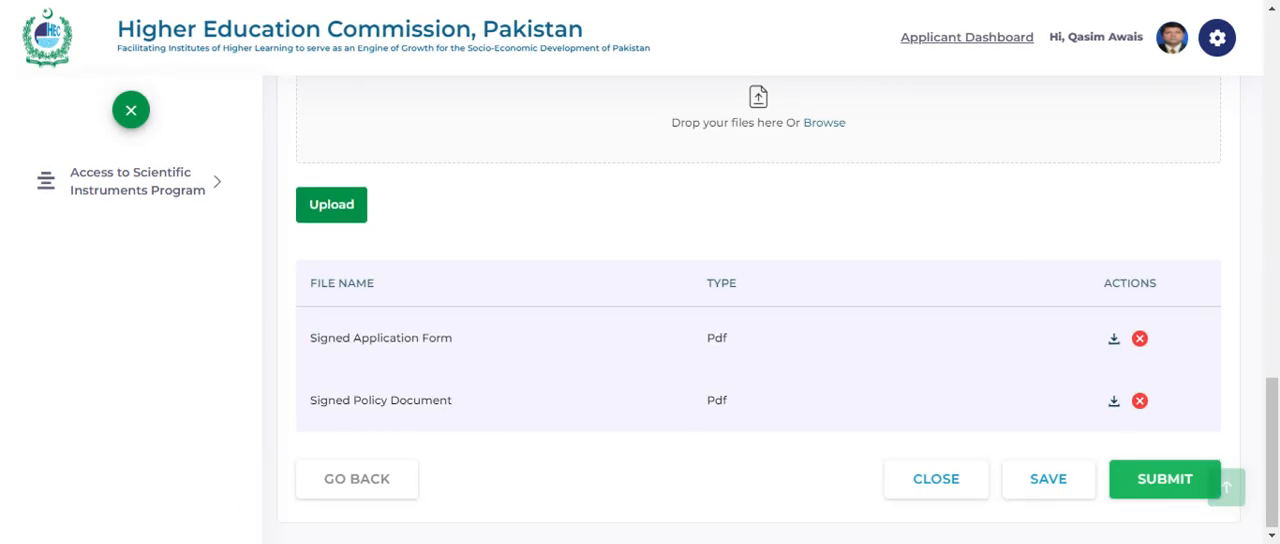
scroll(562, 277, "up", 3)
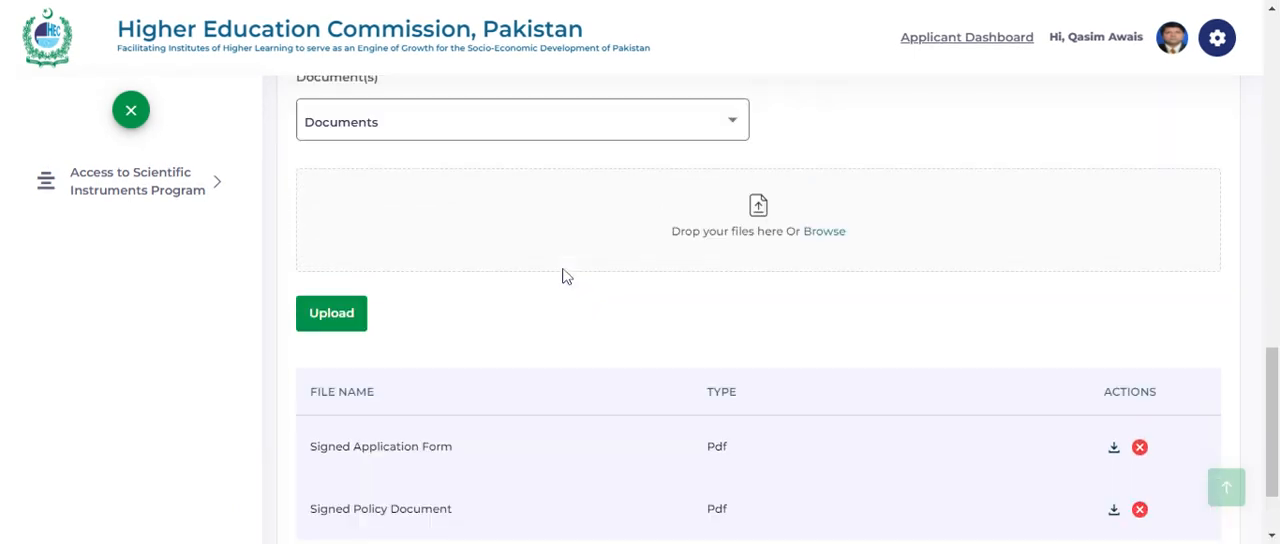
scroll(758, 310, "down", 3)
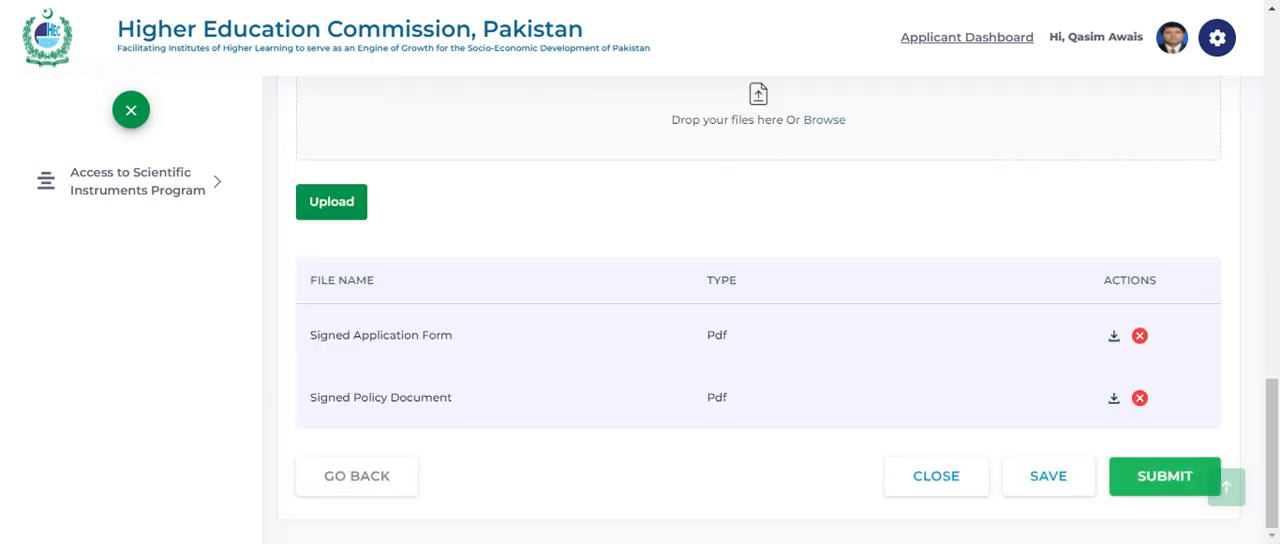
- Save the completed accreditation application, submit it with confirmation, and check its status under My Applications on the dashboard
left_click(1049, 487)
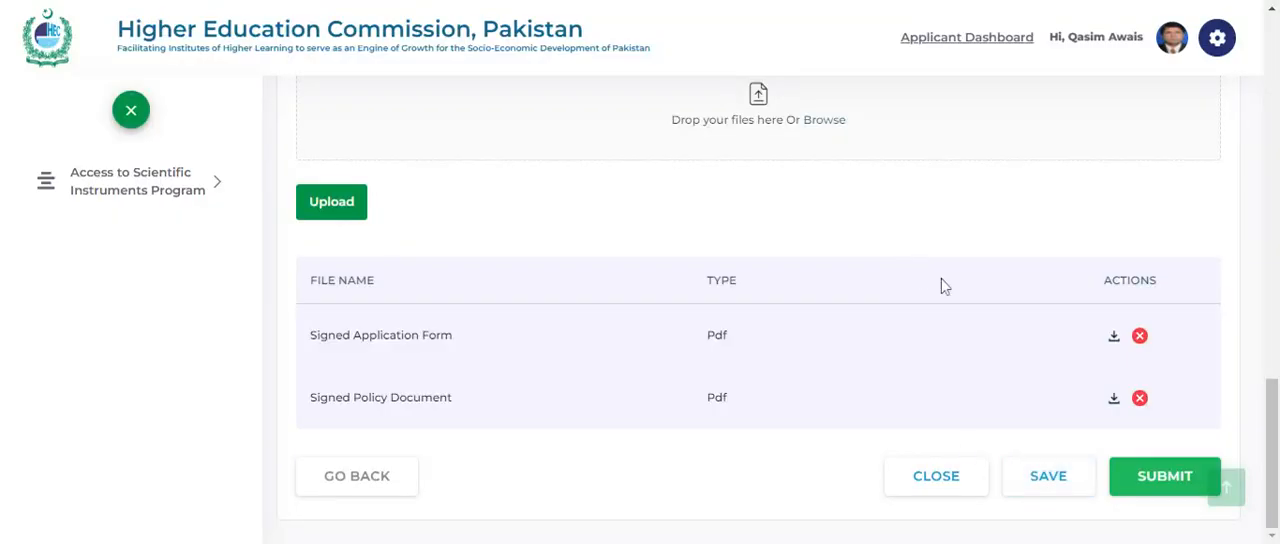
left_click(1146, 478)
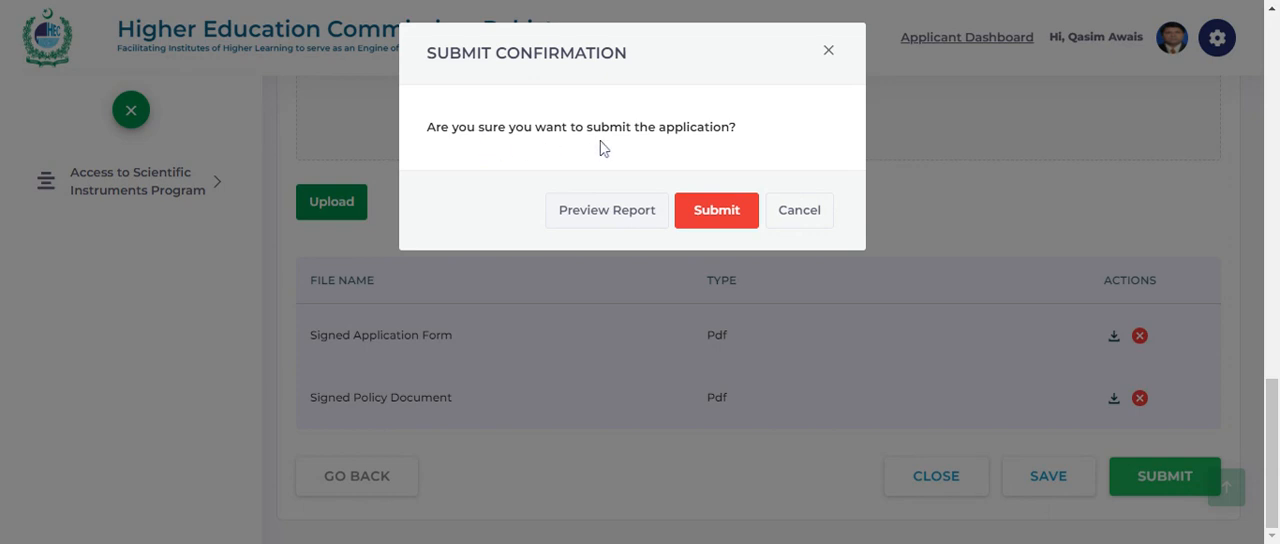
left_click(718, 210)
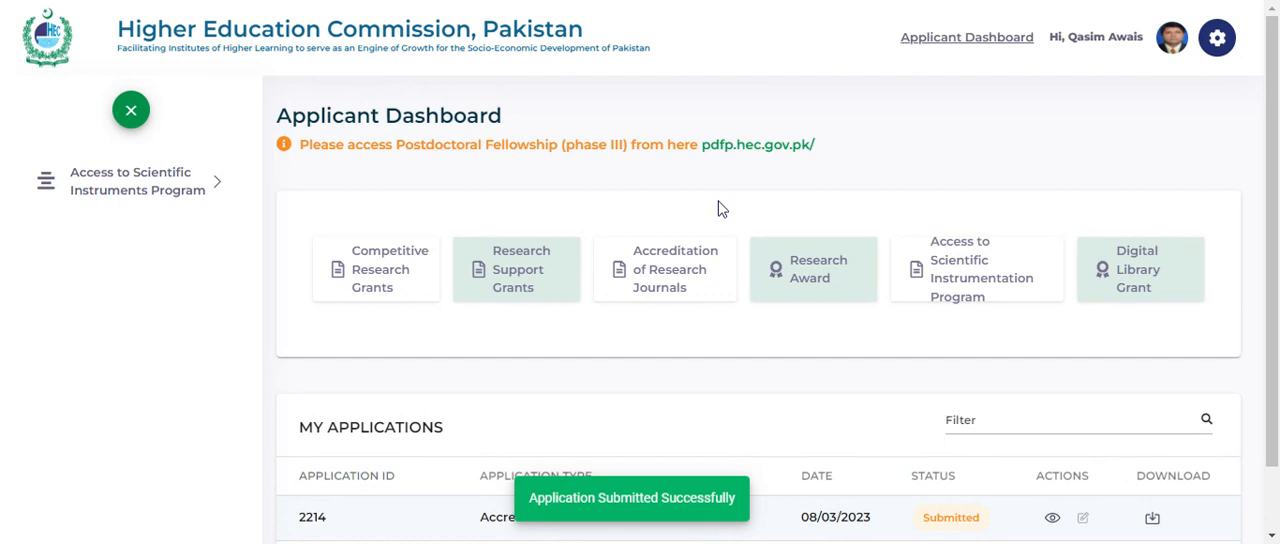
scroll(712, 370, "down", 2)
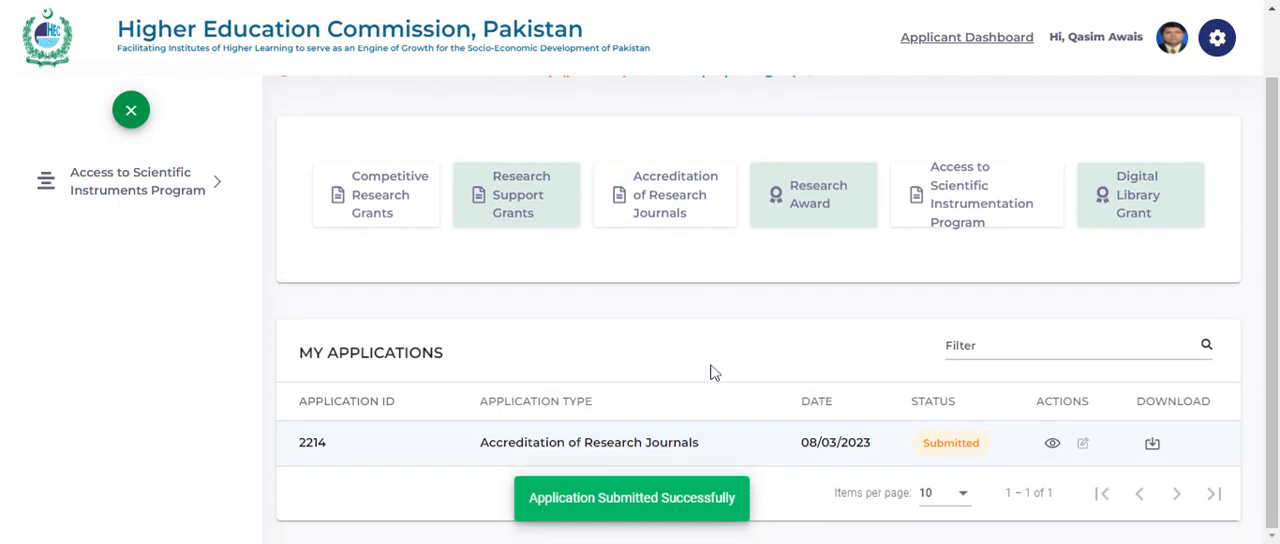
scroll(712, 356, "up", 2)
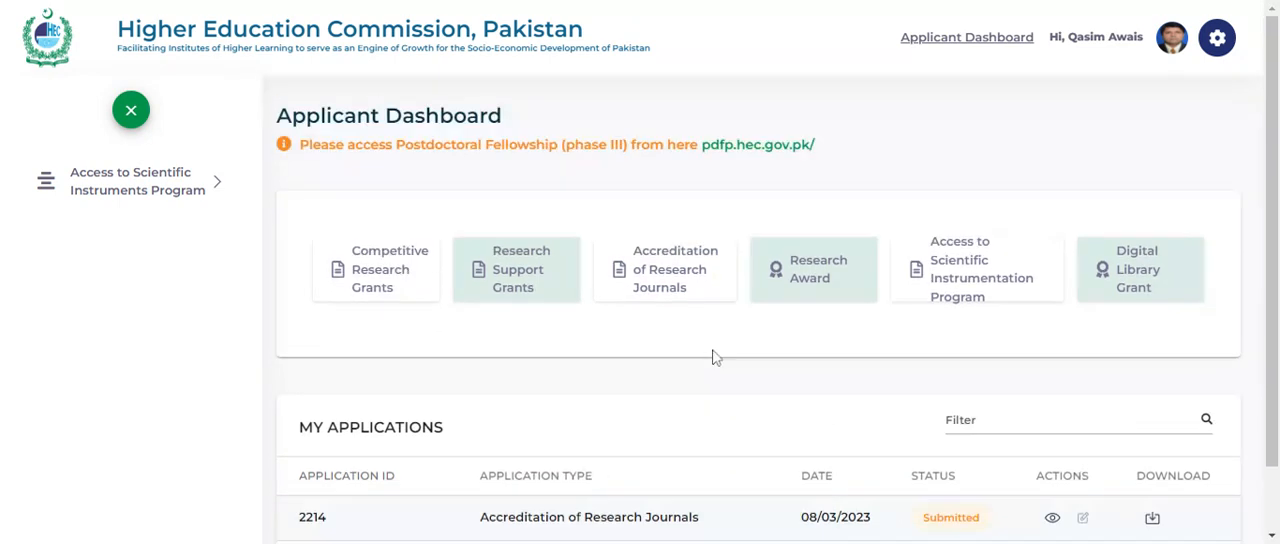